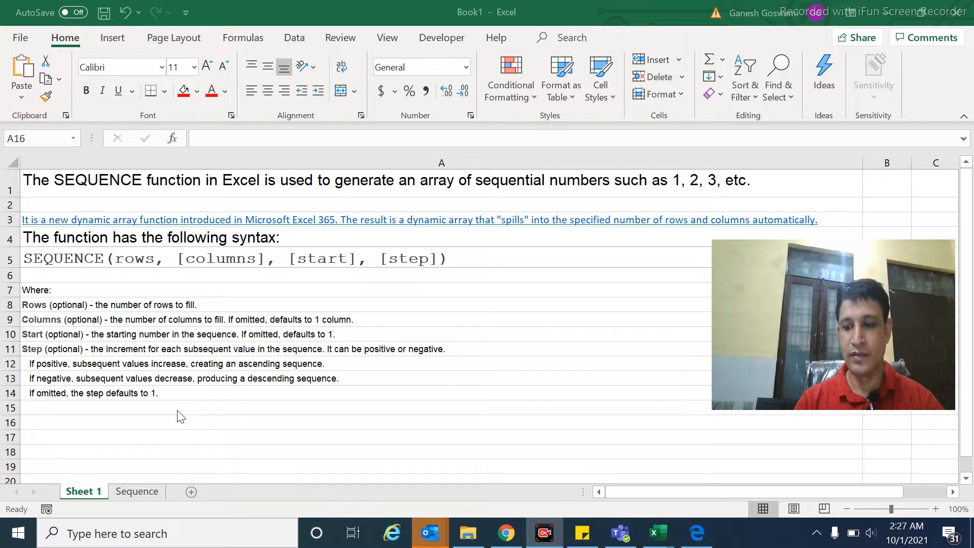
{"action": "left_click", "coordinate": [226, 419]}
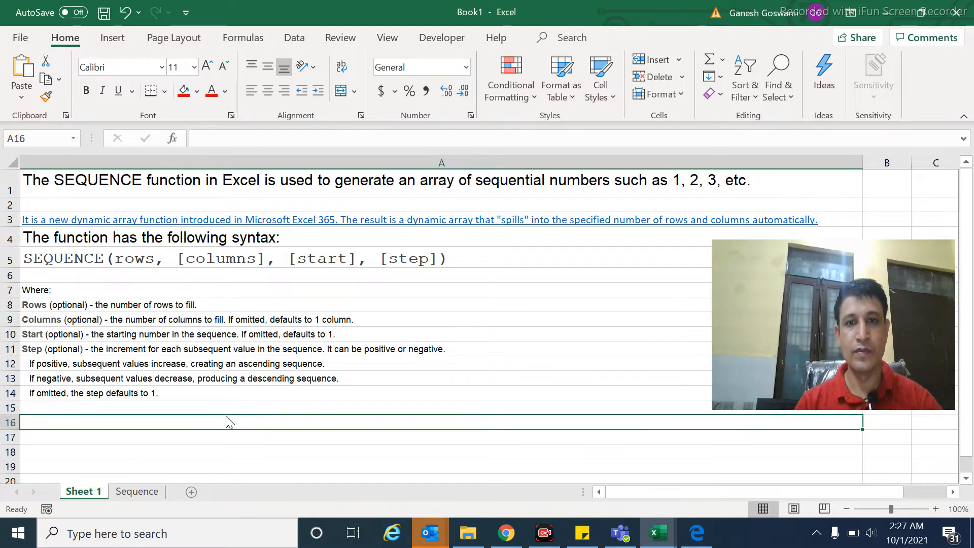
{"action": "key", "text": "alt"}
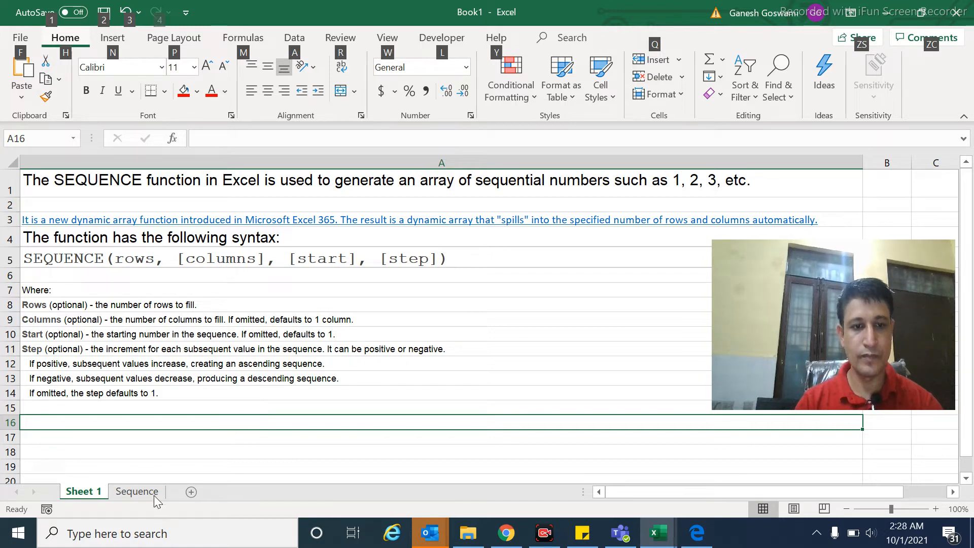
{"action": "key", "text": "Escape"}
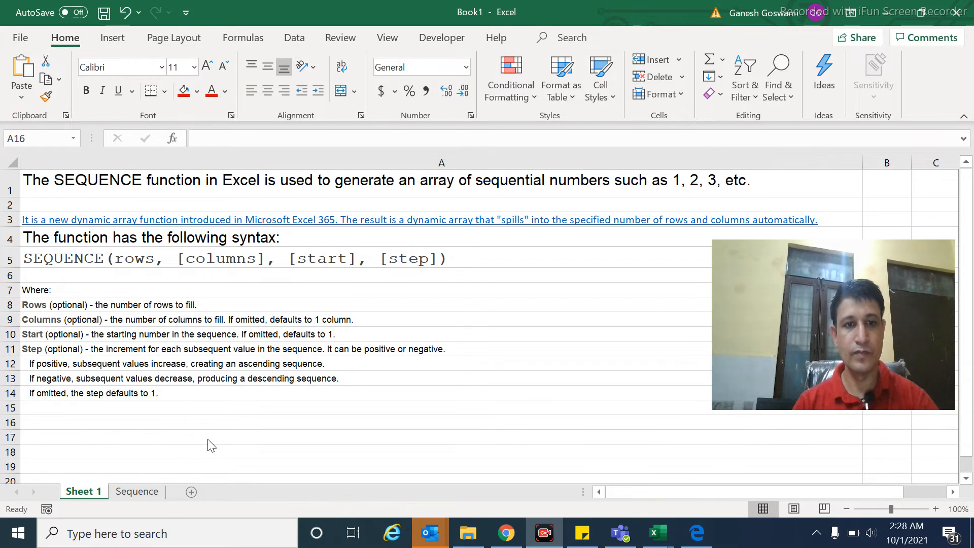
{"action": "left_click", "coordinate": [104, 418]}
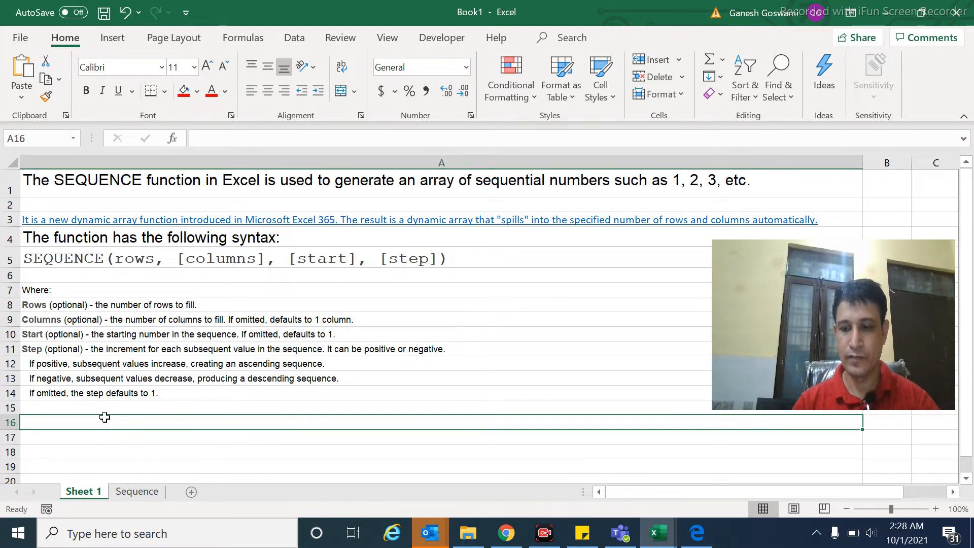
- Switch to the Sequence sheet and enter the formula =SEQUENCE(20) in cell E2
{"action": "key", "text": "ctrl+Page_Down"}
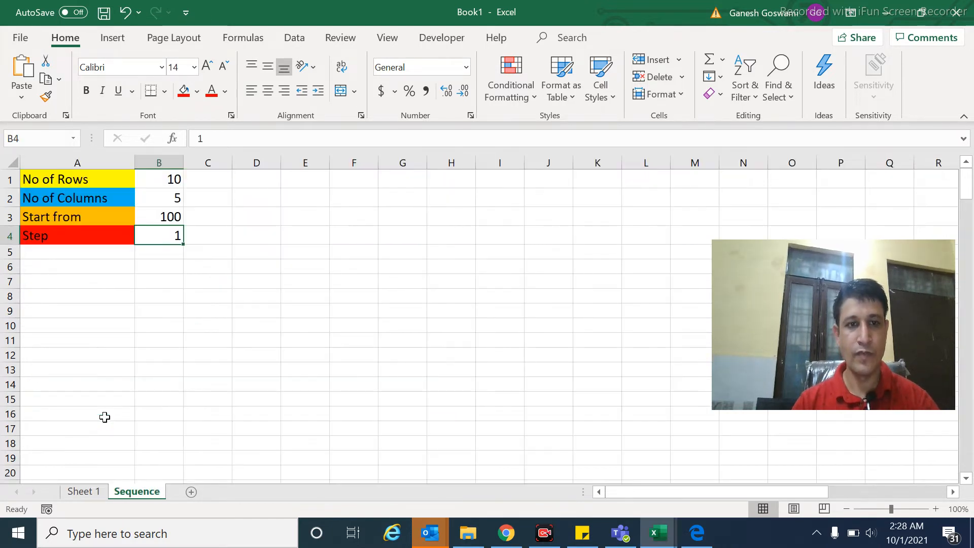
{"action": "left_click", "coordinate": [304, 202]}
{"action": "type", "text": "="}
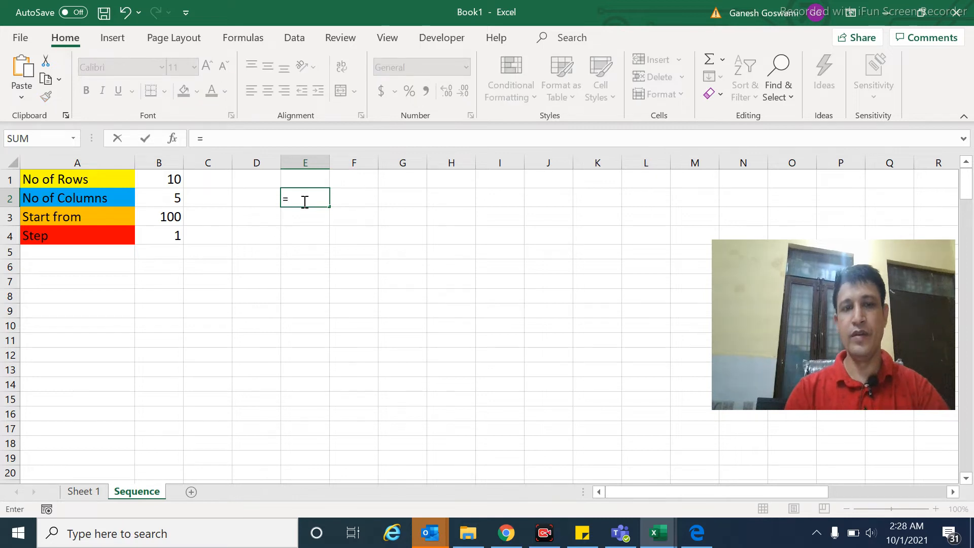
{"action": "type", "text": "sequence("}
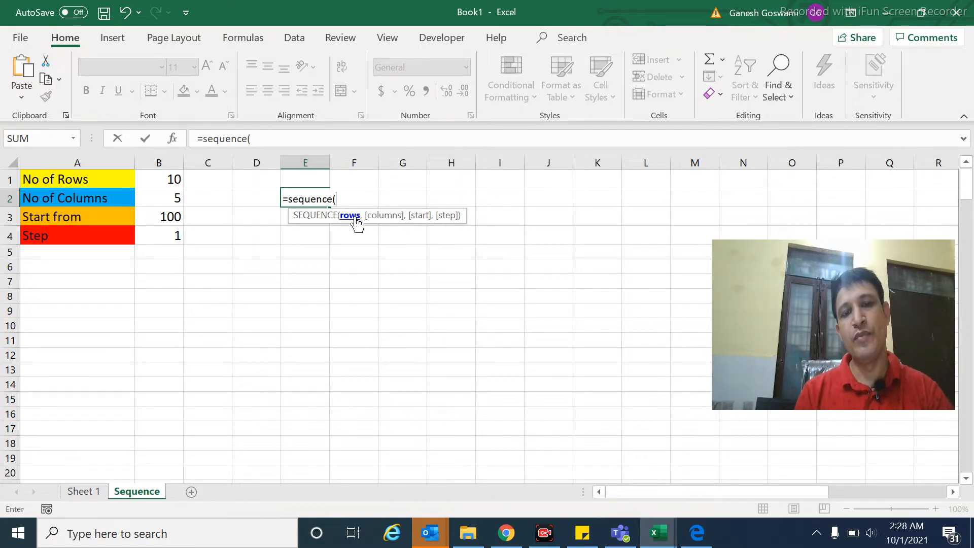
{"action": "type", "text": "20"}
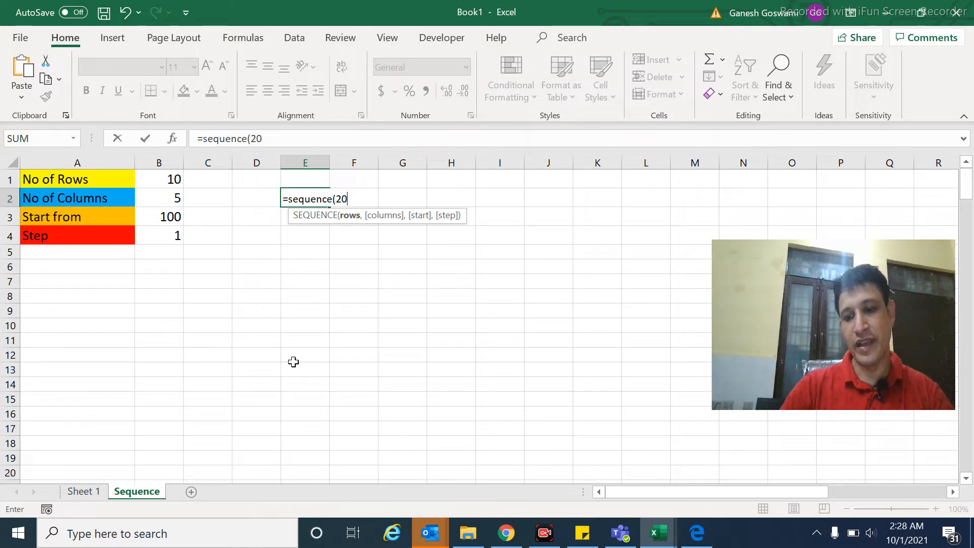
{"action": "type", "text": ")"}
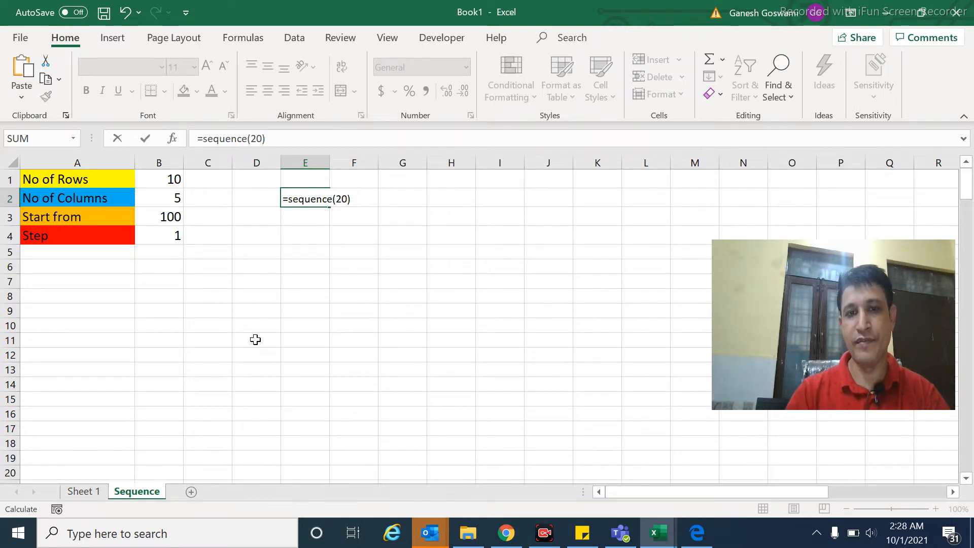
{"action": "key", "text": "Return"}
- Select the spilled numbers in E2:E21, delete them, and make E2 the active cell again
{"action": "key", "text": "Up"}
{"action": "key", "text": "shift+Down"}
{"action": "key", "text": "shift+Down"}
{"action": "key", "text": "shift+Down"}
{"action": "key", "text": "shift+Down"}
{"action": "key", "text": "shift+Down"}
{"action": "key", "text": "shift+Down"}
{"action": "key", "text": "shift+Down"}
{"action": "key", "text": "shift+Down"}
{"action": "key", "text": "shift+Down"}
{"action": "key", "text": "shift+Down"}
{"action": "key", "text": "shift+Down"}
{"action": "key", "text": "shift+Down"}
{"action": "key", "text": "shift+Down"}
{"action": "key", "text": "shift+Down"}
{"action": "key", "text": "shift+Down"}
{"action": "key", "text": "shift+Down"}
{"action": "key", "text": "shift+Down"}
{"action": "key", "text": "shift+Down"}
{"action": "key", "text": "shift+Down"}
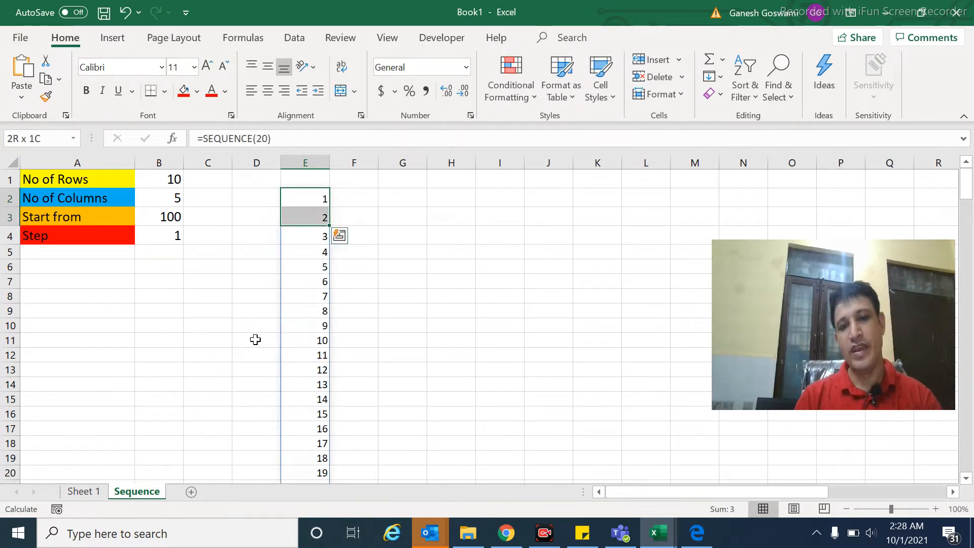
{"action": "key", "text": "shift+Down"}
{"action": "key", "text": "shift+Up"}
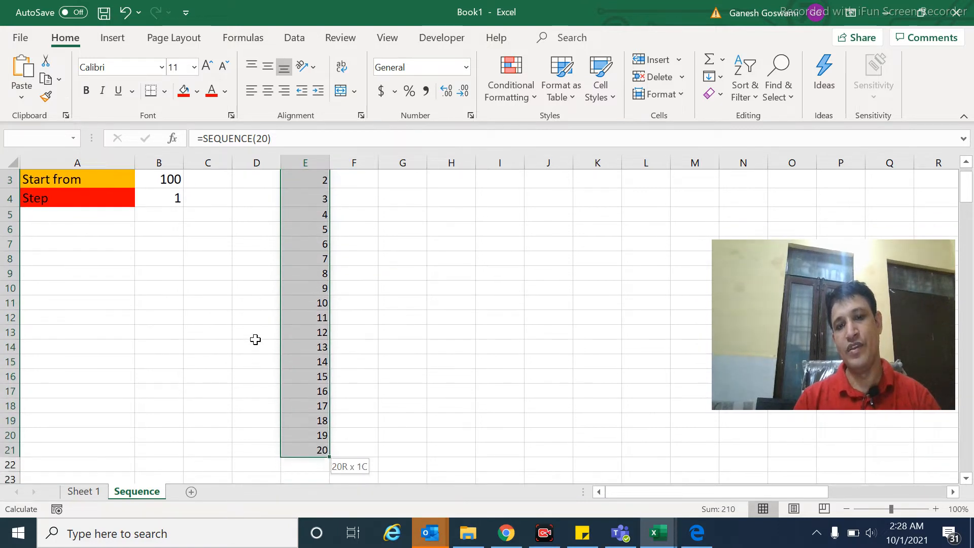
{"action": "key", "text": "Delete"}
{"action": "scroll", "coordinate": [256, 340], "scroll_direction": "up", "scroll_amount": 1}
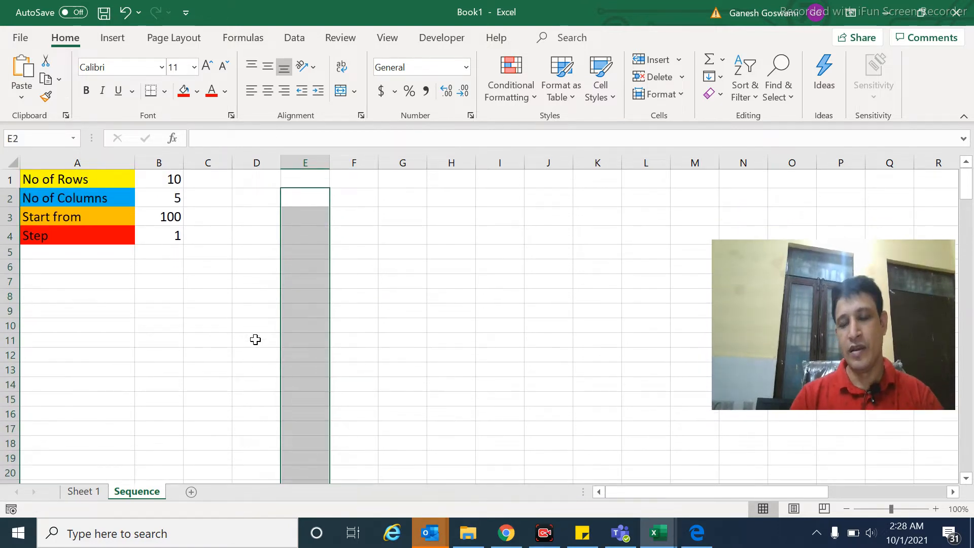
{"action": "key", "text": "Up"}
{"action": "key", "text": "Down"}
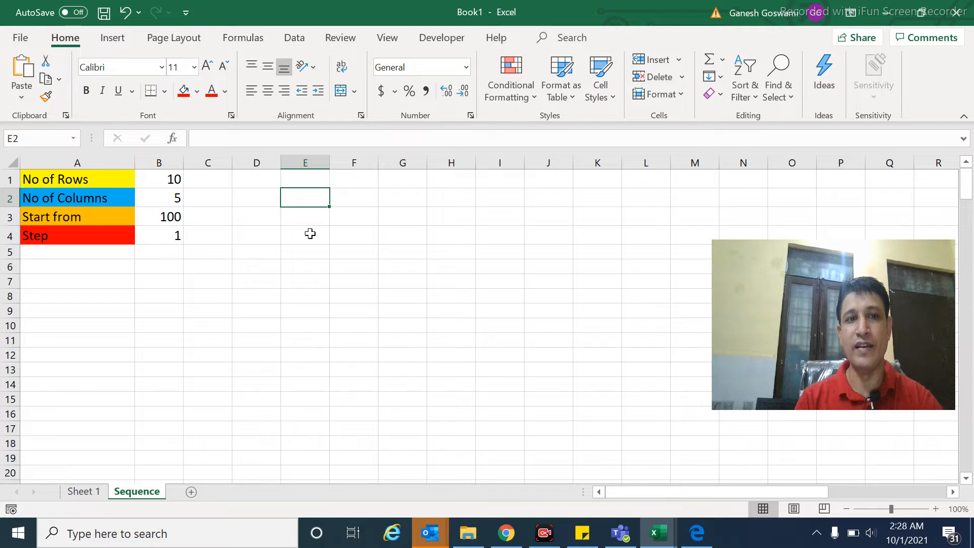
- Enter =SEQUENCE(,20) in cell E2, omitting the rows argument so the numbers spill across 20 columns
{"action": "type", "text": "="}
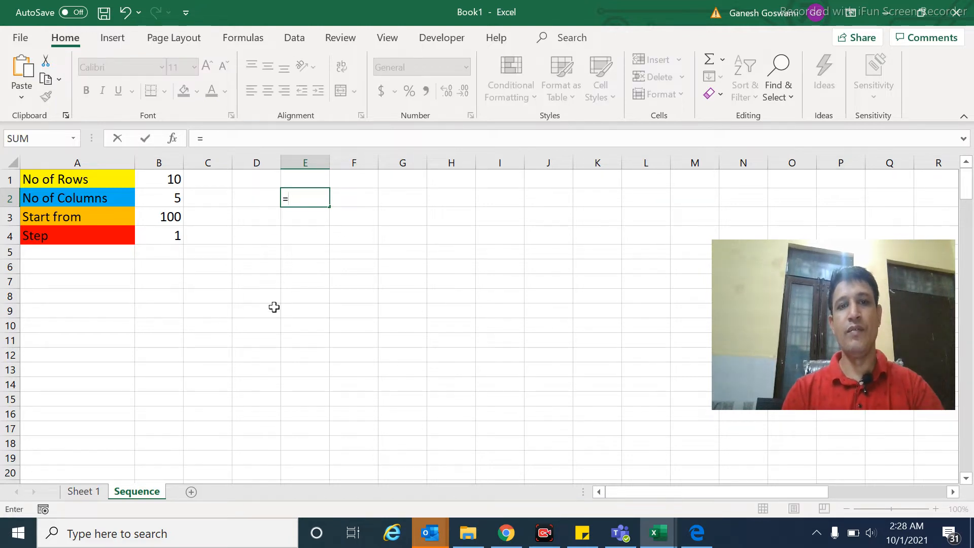
{"action": "type", "text": "seque"}
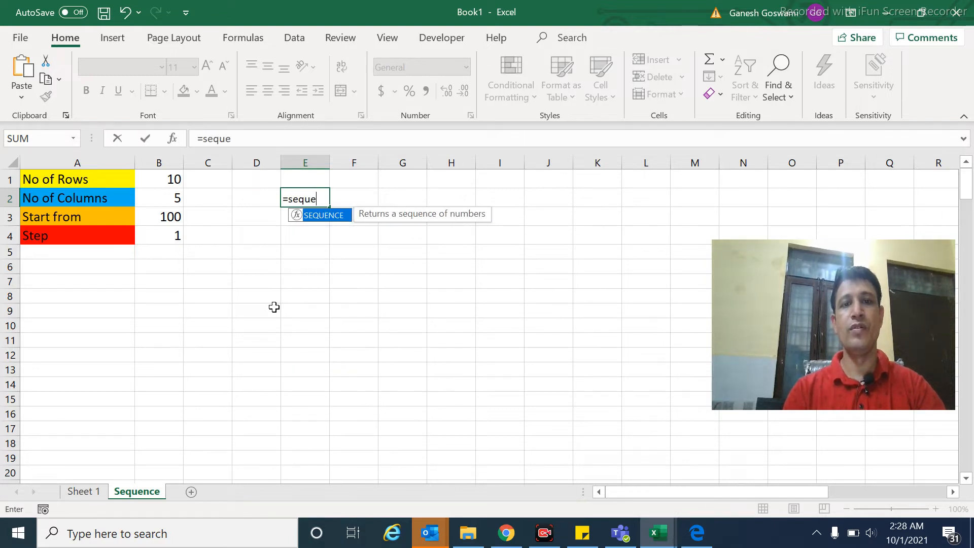
{"action": "type", "text": "cnce"}
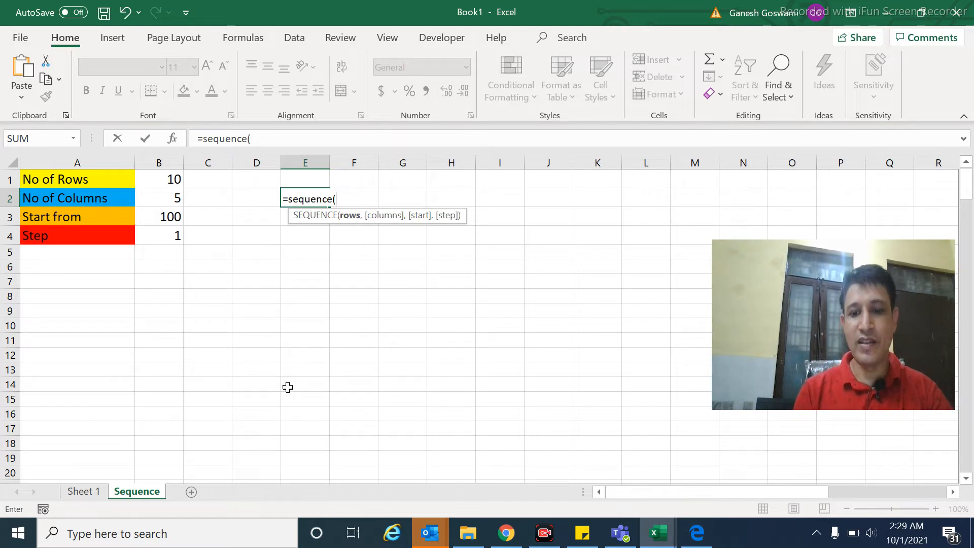
{"action": "type", "text": ","}
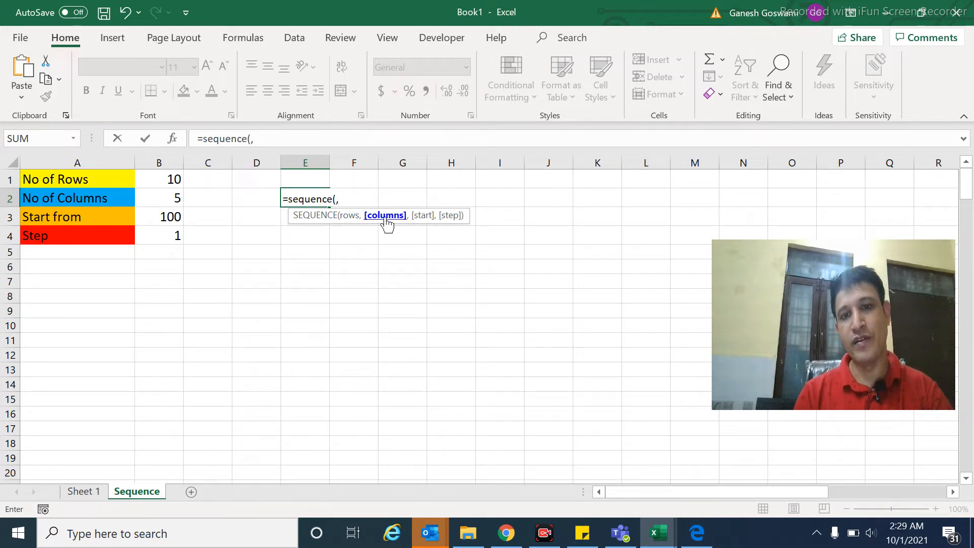
{"action": "type", "text": "2"}
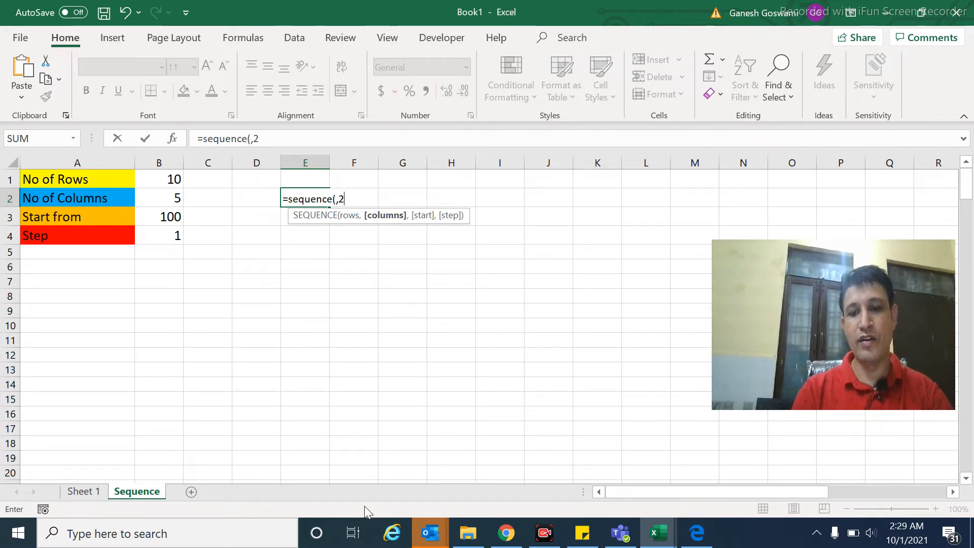
{"action": "type", "text": "0)"}
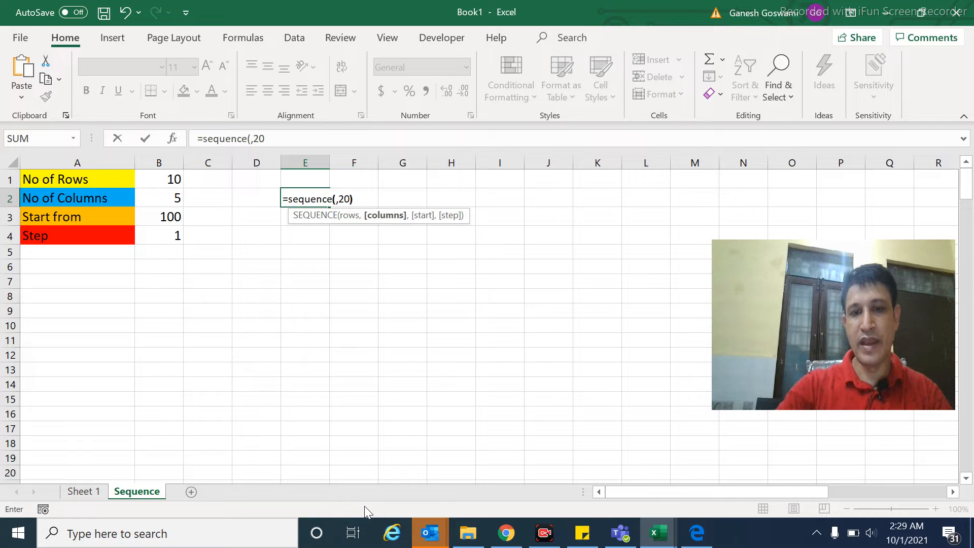
{"action": "key", "text": "Return"}
{"action": "key", "text": "Up"}
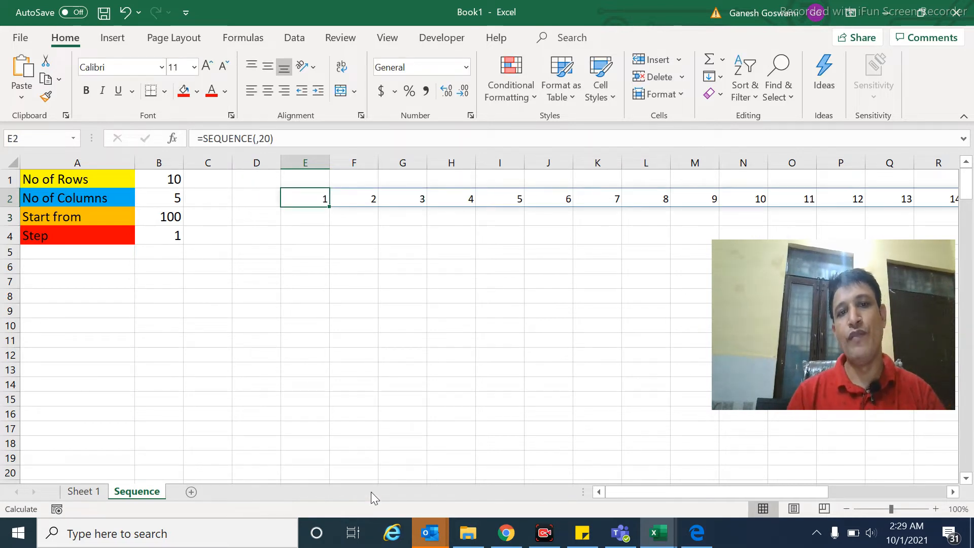
- Examine how the numbers spill across row 2 from E2 and return to the formula cell
{"action": "key", "text": "Right"}
{"action": "key", "text": "Right"}
{"action": "key", "text": "Right"}
{"action": "key", "text": "Right"}
{"action": "key", "text": "Right"}
{"action": "key", "text": "Right"}
{"action": "key", "text": "Right"}
{"action": "key", "text": "Right"}
{"action": "key", "text": "Right"}
{"action": "key", "text": "Right"}
{"action": "key", "text": "Right"}
{"action": "key", "text": "Right"}
{"action": "key", "text": "Right"}
{"action": "key", "text": "Right"}
{"action": "key", "text": "Right"}
{"action": "key", "text": "Right"}
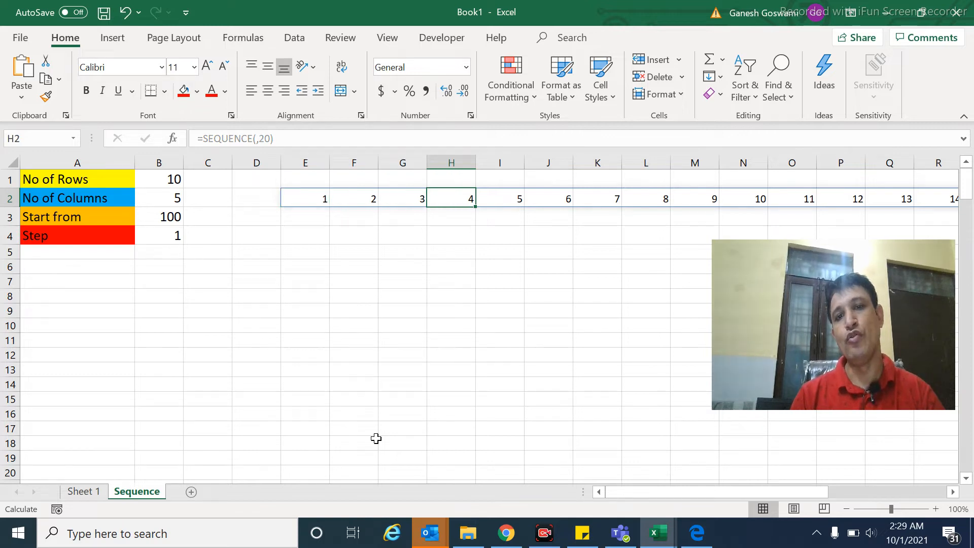
{"action": "key", "text": "Right"}
{"action": "key", "text": "Right"}
{"action": "key", "text": "Right"}
{"action": "key", "text": "Right"}
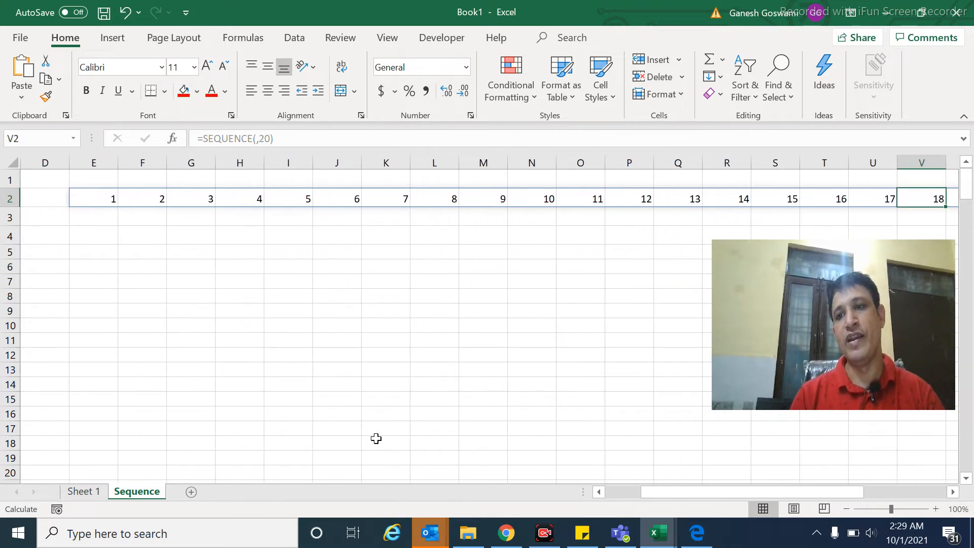
{"action": "key", "text": "Left"}
{"action": "key", "text": "Left"}
{"action": "key", "text": "Left"}
{"action": "key", "text": "Left"}
{"action": "key", "text": "Left"}
{"action": "key", "text": "Left"}
{"action": "key", "text": "Left"}
{"action": "key", "text": "Left"}
{"action": "key", "text": "Left"}
{"action": "key", "text": "Left"}
{"action": "key", "text": "Left"}
{"action": "key", "text": "Left"}
{"action": "key", "text": "Left"}
{"action": "key", "text": "Left"}
{"action": "key", "text": "Left"}
{"action": "key", "text": "Left"}
{"action": "key", "text": "Left"}
{"action": "key", "text": "Left"}
{"action": "key", "text": "Left"}
{"action": "key", "text": "Left"}
{"action": "key", "text": "Left"}
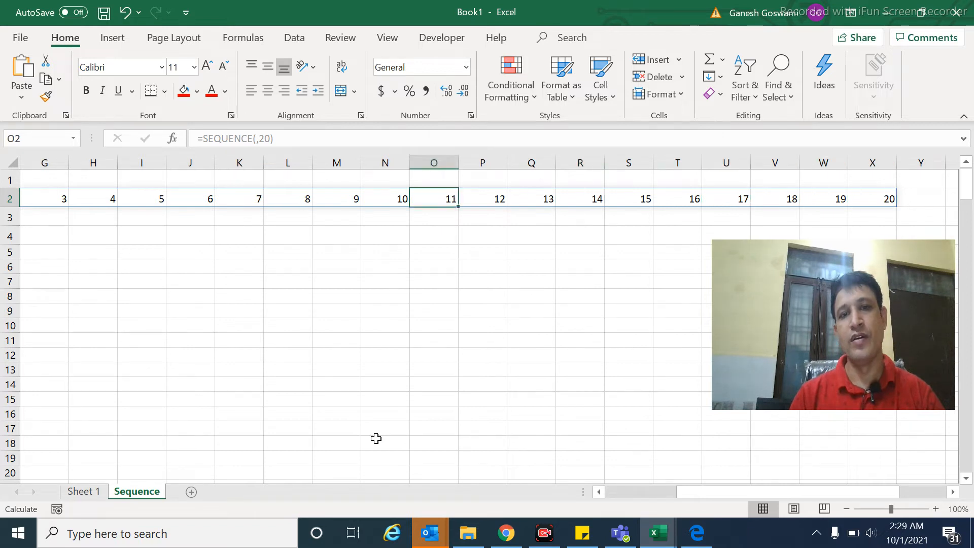
{"action": "key", "text": "Right"}
{"action": "key", "text": "Right"}
{"action": "key", "text": "Right"}
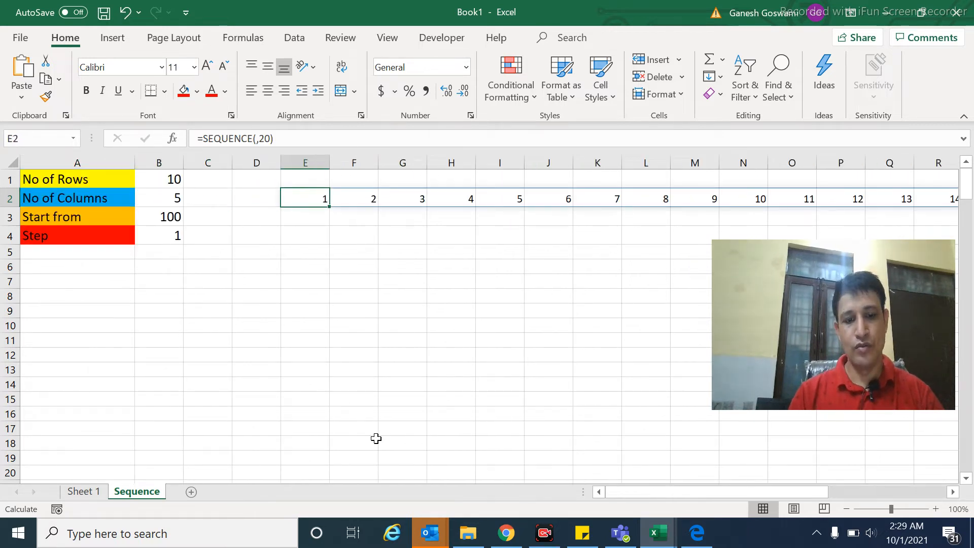
- Undo the entry of the 20-column SEQUENCE formula in E2
{"action": "key", "text": "ctrl+shift+Right"}
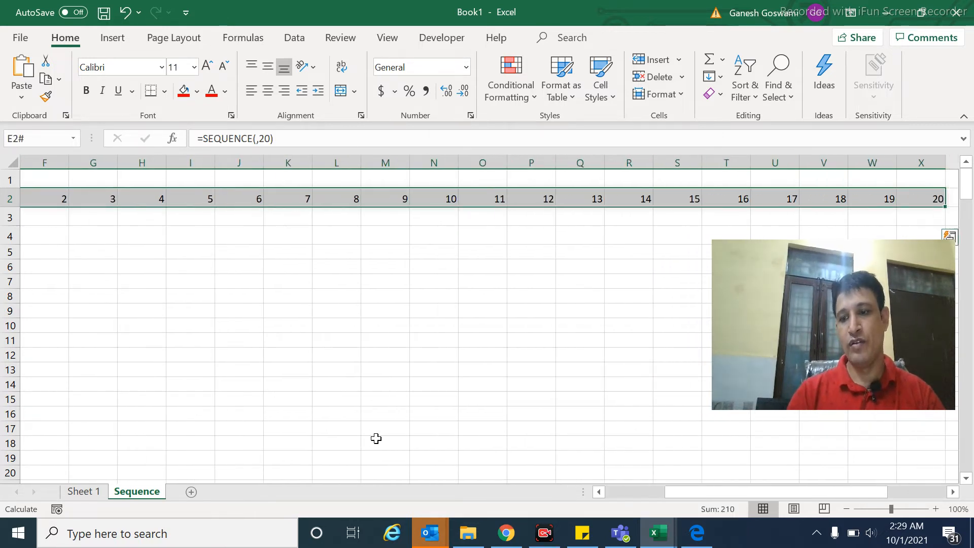
{"action": "key", "text": "ctrl+z"}
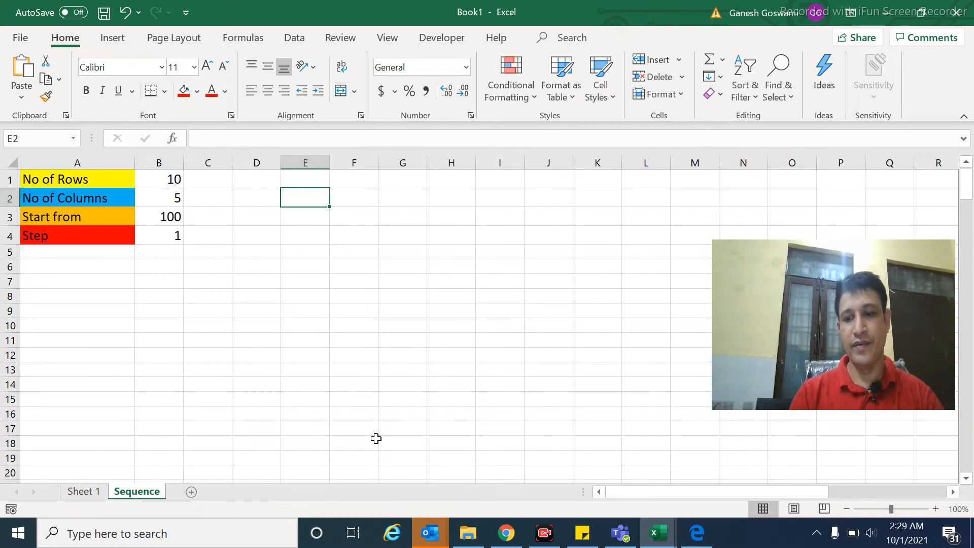
{"action": "type", "text": "=sequnce"}
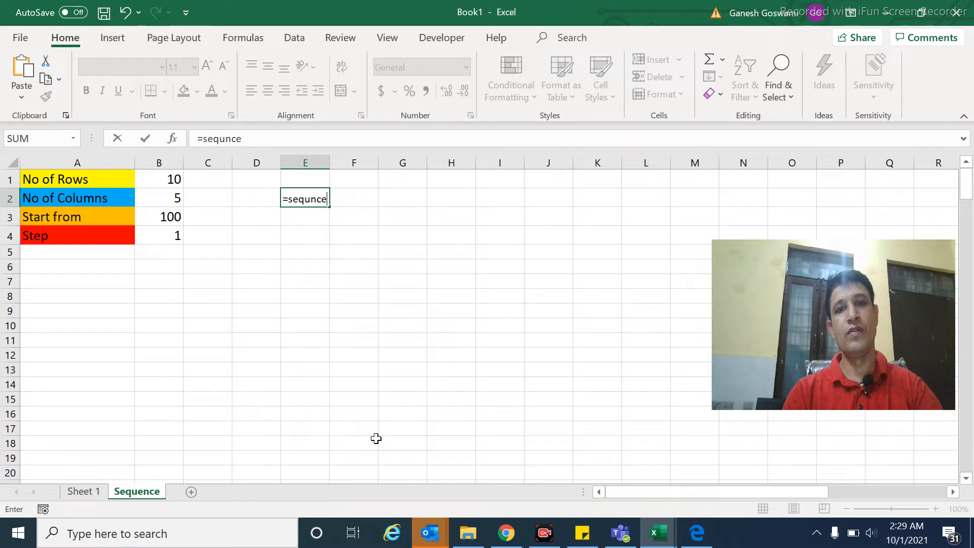
{"action": "type", "text": "("}
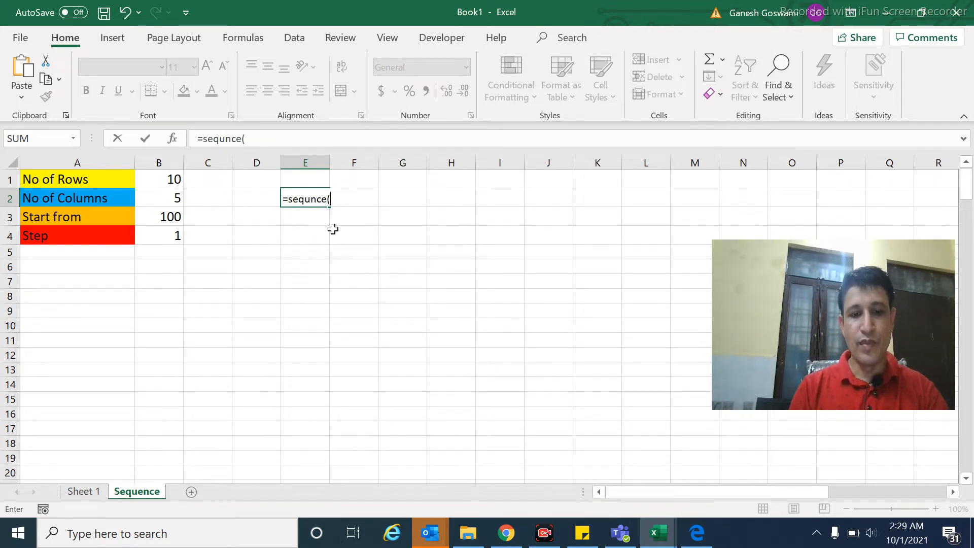
{"action": "type", "text": "20"}
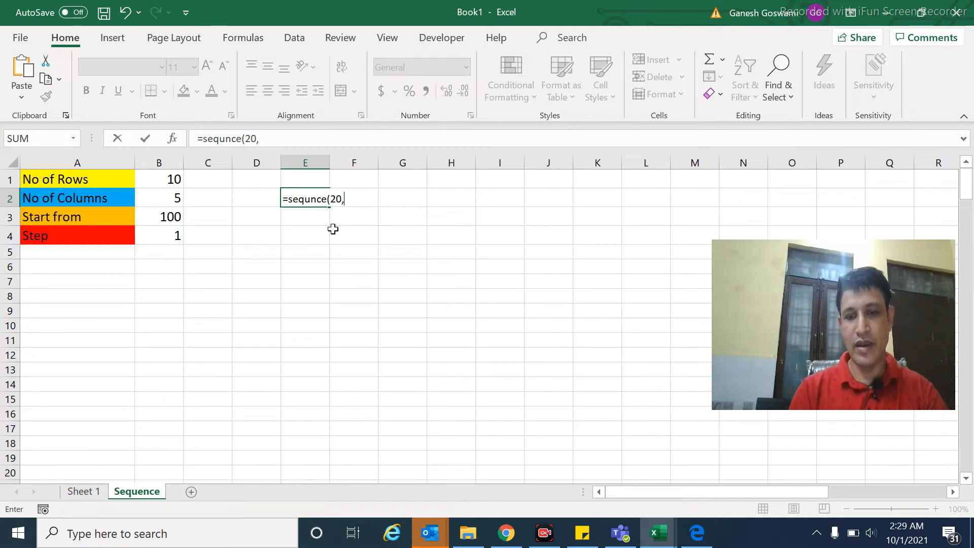
{"action": "type", "text": ",5"}
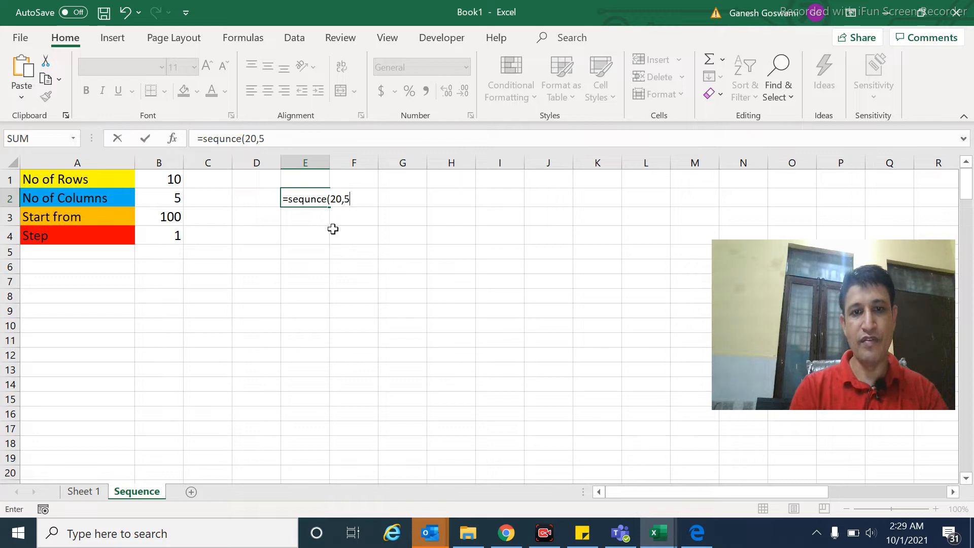
{"action": "type", "text": ","}
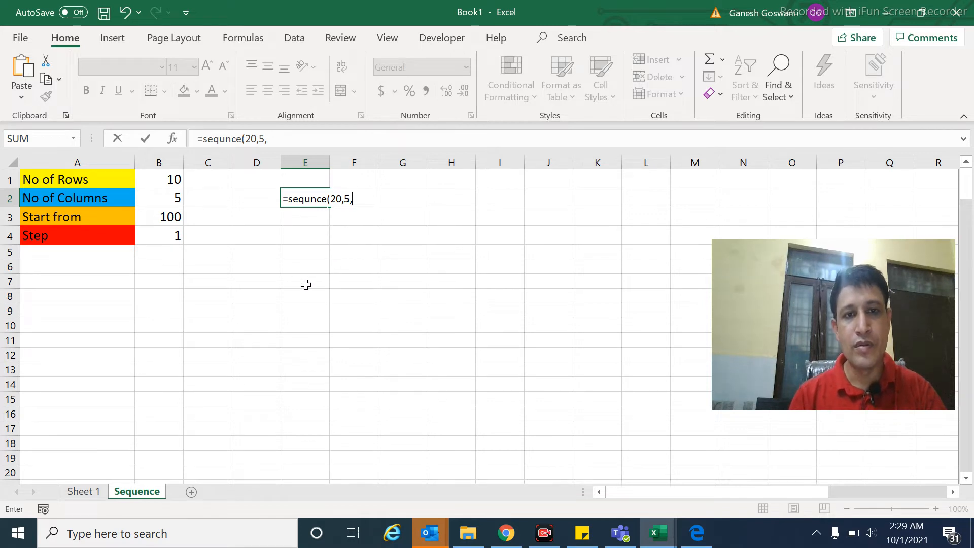
{"action": "key", "text": "BackSpace"}
{"action": "key", "text": "BackSpace"}
{"action": "key", "text": "BackSpace"}
{"action": "key", "text": "BackSpace"}
{"action": "key", "text": "BackSpace"}
{"action": "key", "text": "BackSpace"}
{"action": "key", "text": "BackSpace"}
{"action": "key", "text": "BackSpace"}
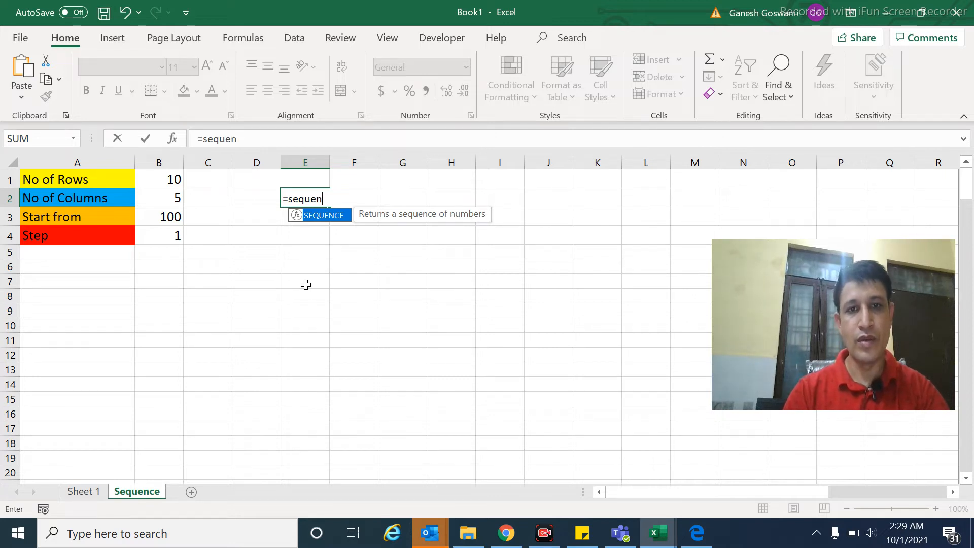
- Enter =SEQUENCE(10,5,100,10) in cell E2 to generate 10 rows by 5 columns starting from 100 in steps of 10
{"action": "type", "text": "ence("}
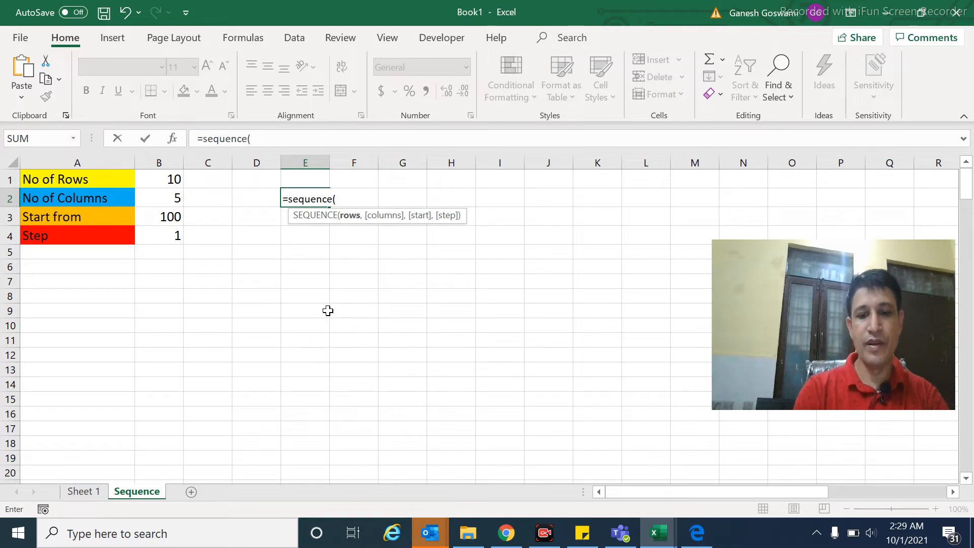
{"action": "type", "text": "5"}
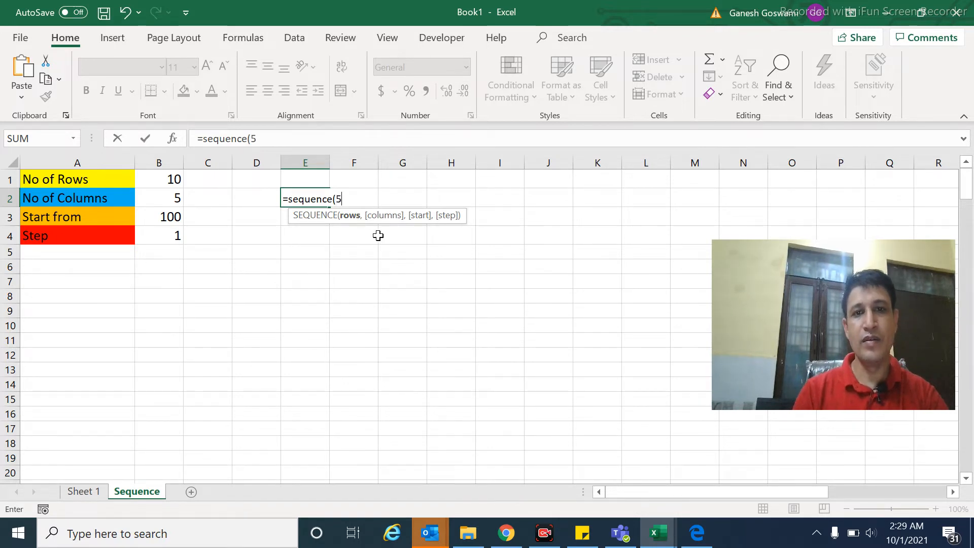
{"action": "key", "text": "BackSpace"}
{"action": "type", "text": "10"}
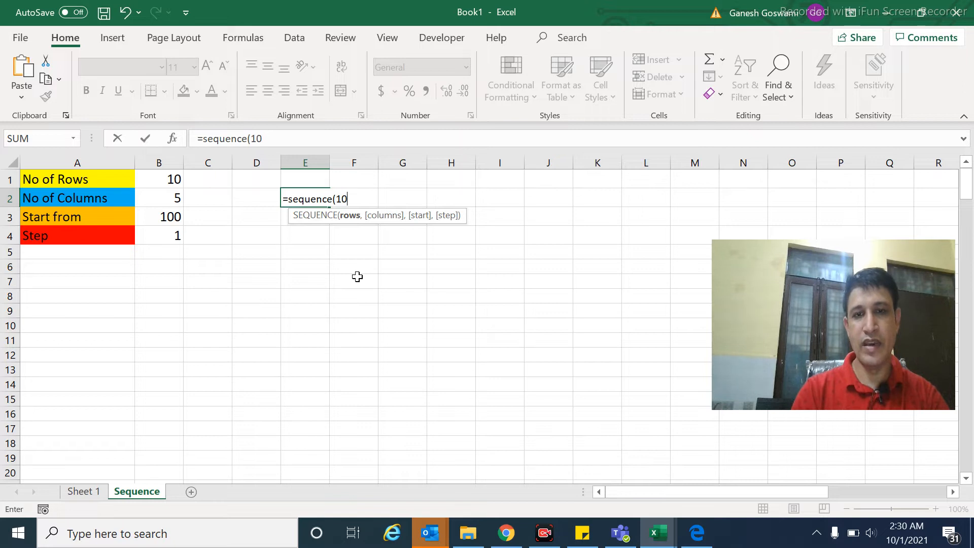
{"action": "type", "text": ","}
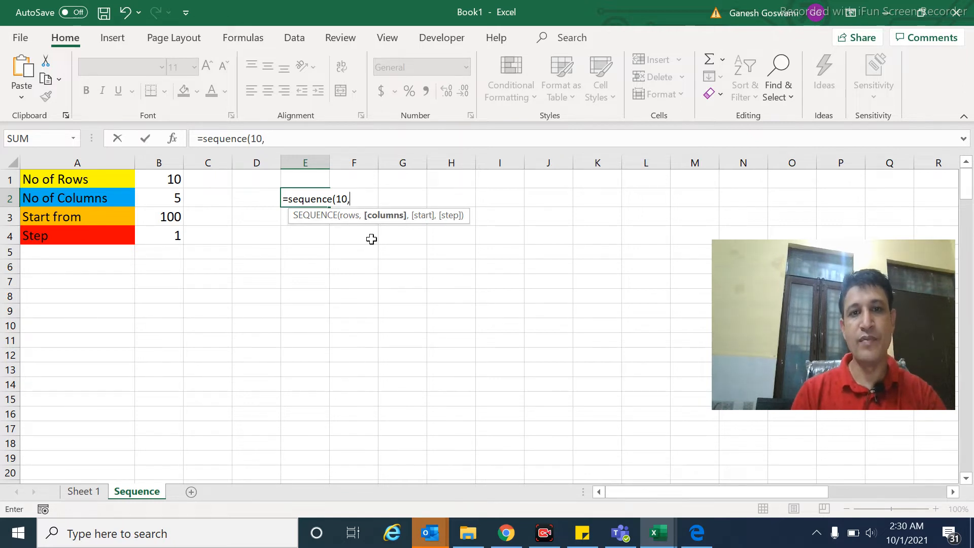
{"action": "type", "text": "5,"}
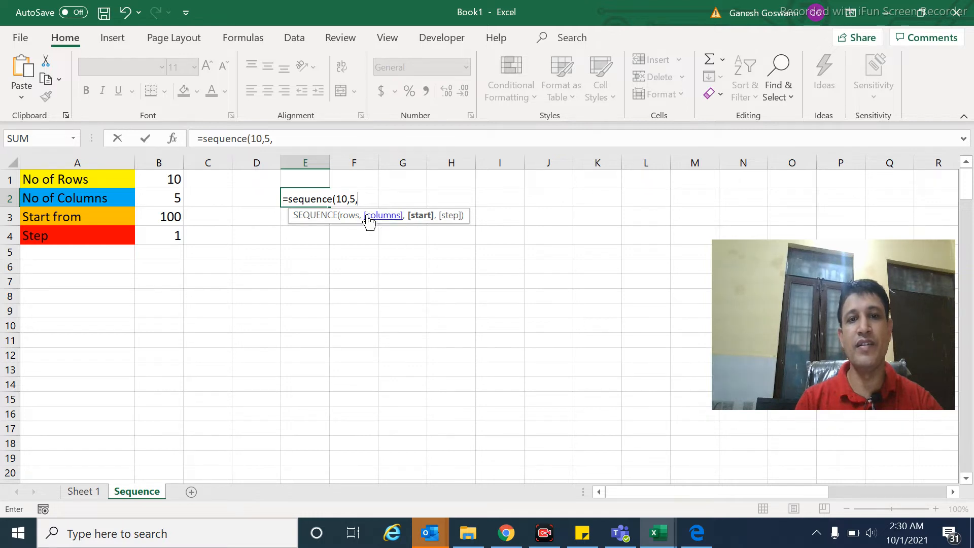
{"action": "type", "text": "100"}
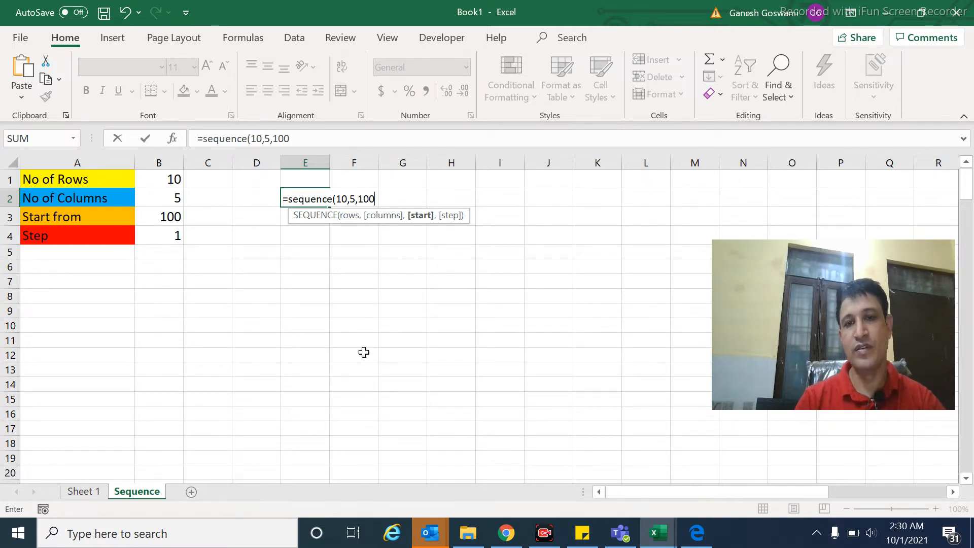
{"action": "type", "text": ","}
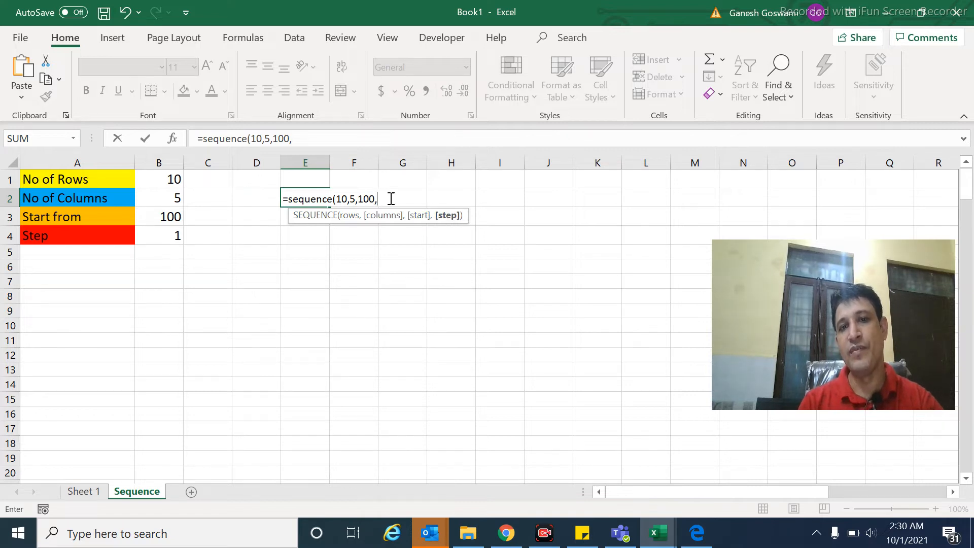
{"action": "type", "text": "10"}
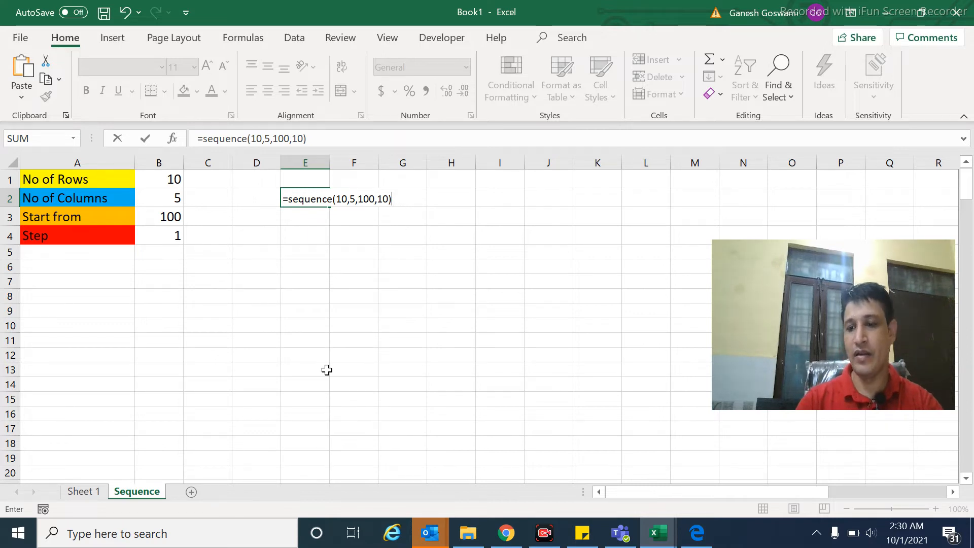
{"action": "key", "text": "Return"}
{"action": "key", "text": "Up"}
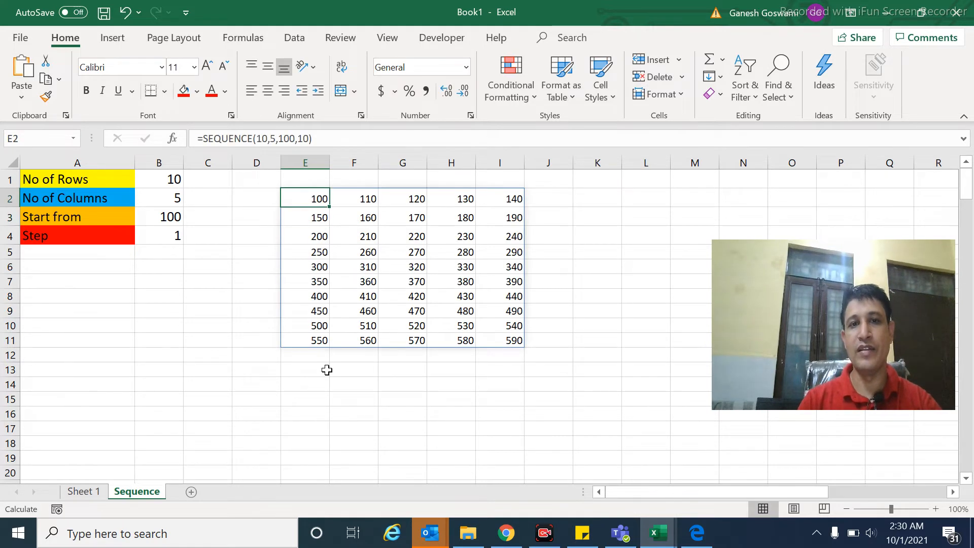
- Check the number of rows in the spilled array by selecting its first column, E2:E11
{"action": "key", "text": "shift+Down"}
{"action": "key", "text": "shift+Down"}
{"action": "key", "text": "shift+Down"}
{"action": "key", "text": "shift+Down"}
{"action": "key", "text": "shift+Down"}
{"action": "key", "text": "shift+Down"}
{"action": "key", "text": "shift+Down"}
{"action": "key", "text": "shift+Down"}
{"action": "key", "text": "shift+Down"}
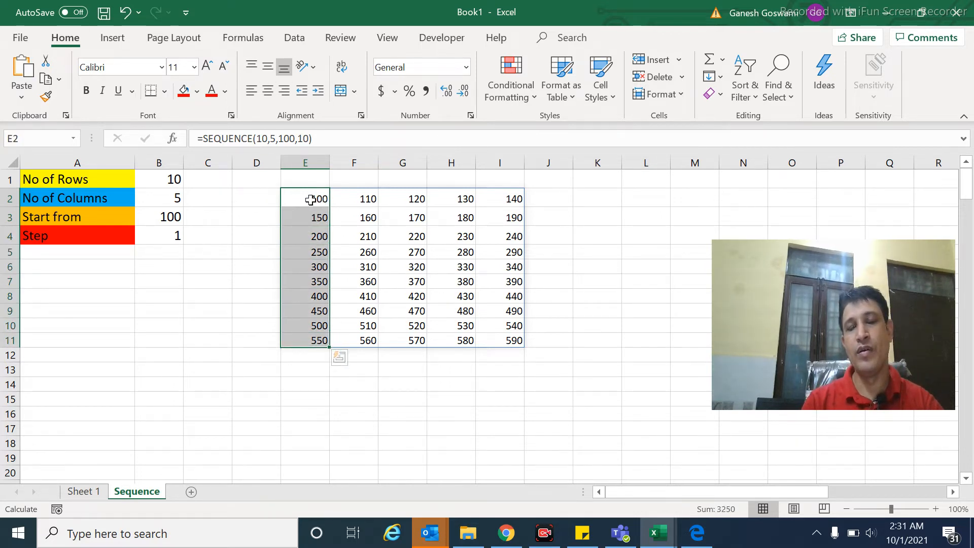
{"action": "left_click", "coordinate": [315, 198]}
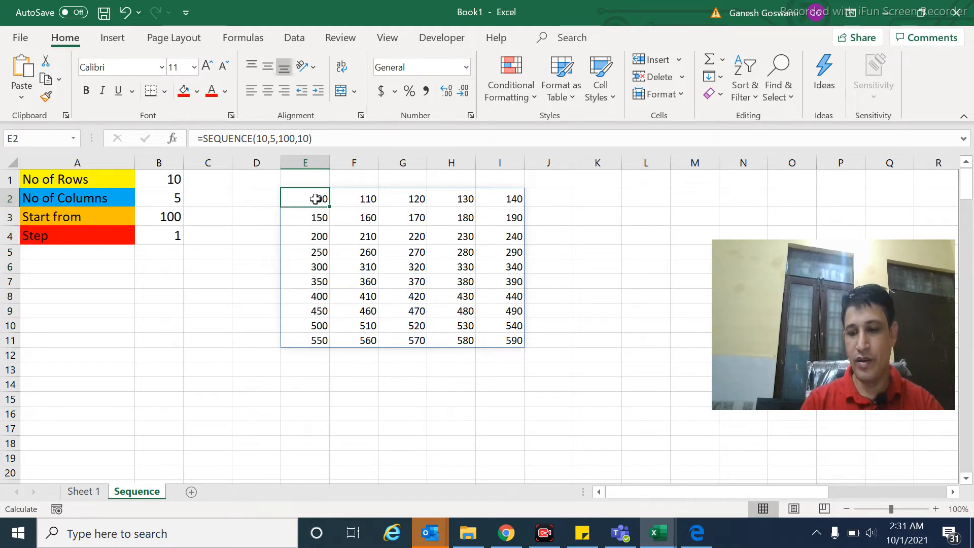
{"action": "key", "text": "shift+Down"}
{"action": "key", "text": "shift+Down"}
{"action": "key", "text": "shift+Down"}
{"action": "key", "text": "shift+Down"}
{"action": "key", "text": "shift+Down"}
{"action": "key", "text": "shift+Down"}
{"action": "key", "text": "shift+Down"}
{"action": "key", "text": "shift+Down"}
{"action": "key", "text": "shift+Down"}
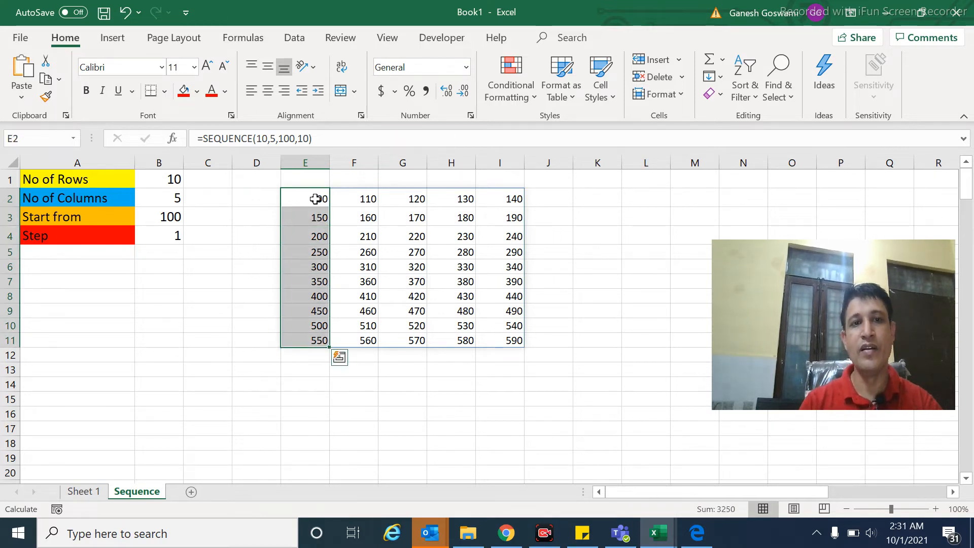
{"action": "key", "text": "Right"}
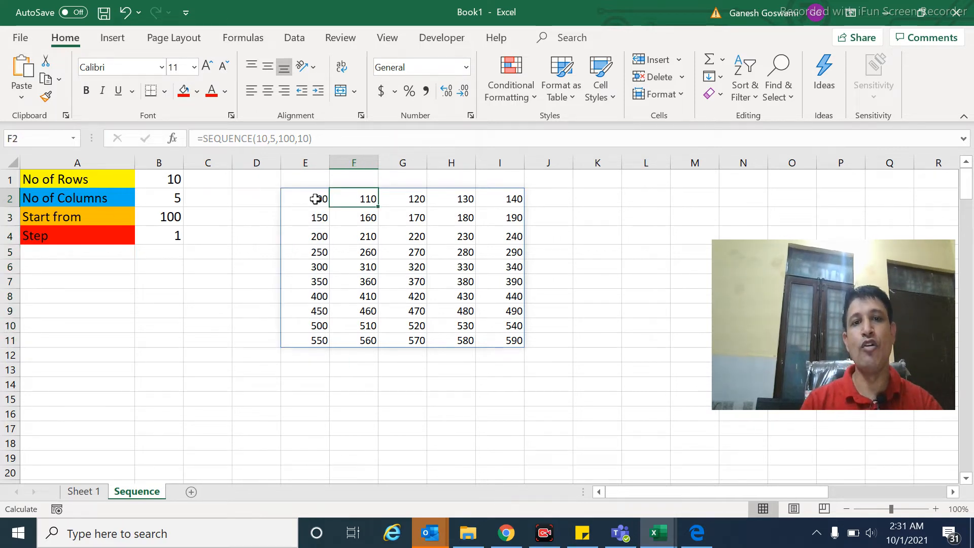
- Check the array's column count by going through columns E to I one at a time
{"action": "left_click", "coordinate": [307, 163]}
{"action": "left_click", "coordinate": [365, 161]}
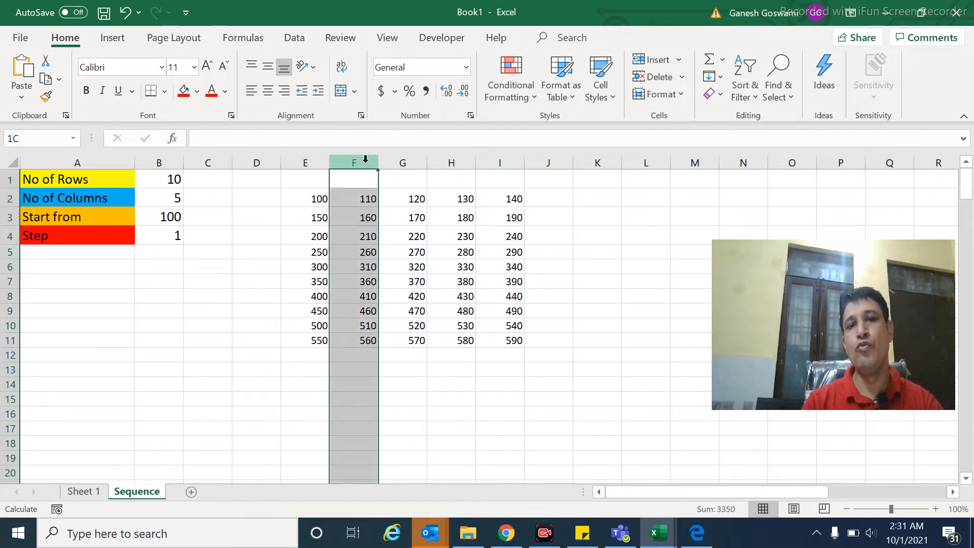
{"action": "key", "text": "Right"}
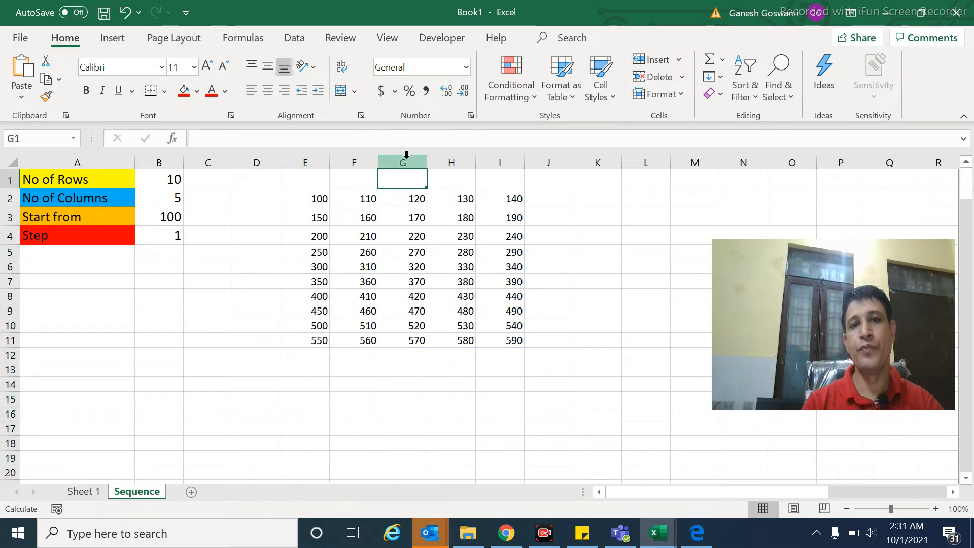
{"action": "left_click", "coordinate": [404, 161]}
{"action": "left_click", "coordinate": [450, 163]}
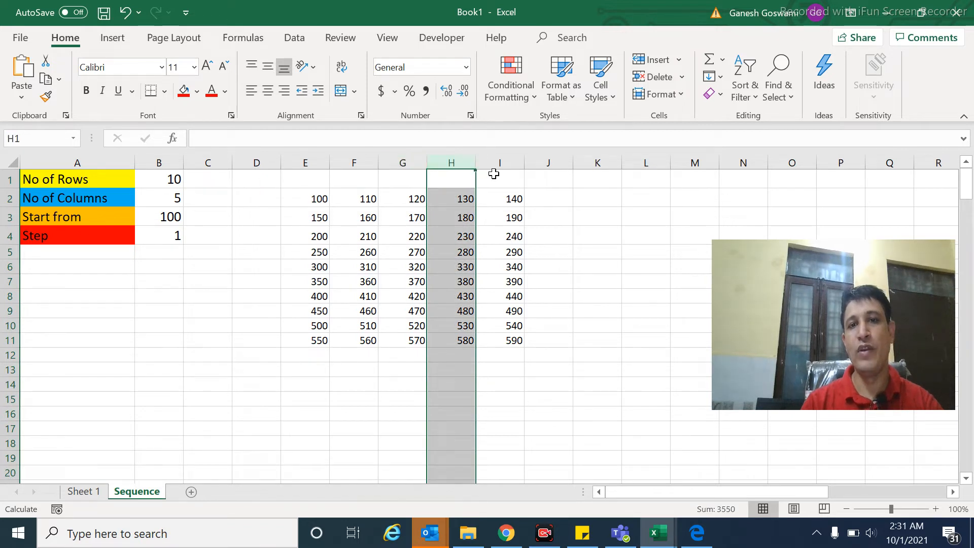
{"action": "left_click", "coordinate": [502, 162]}
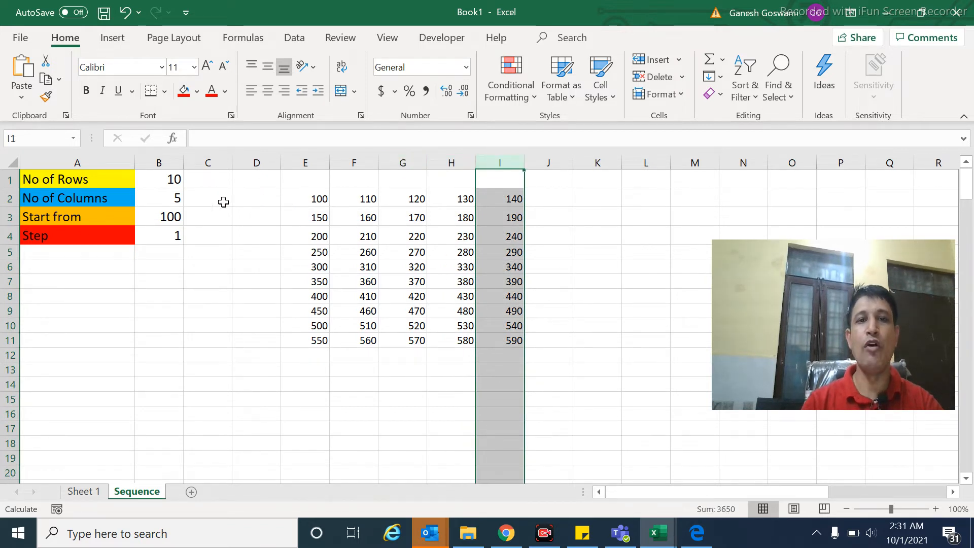
- Check the array's rows one by one, from row 2 down to row 11
{"action": "left_click", "coordinate": [8, 201]}
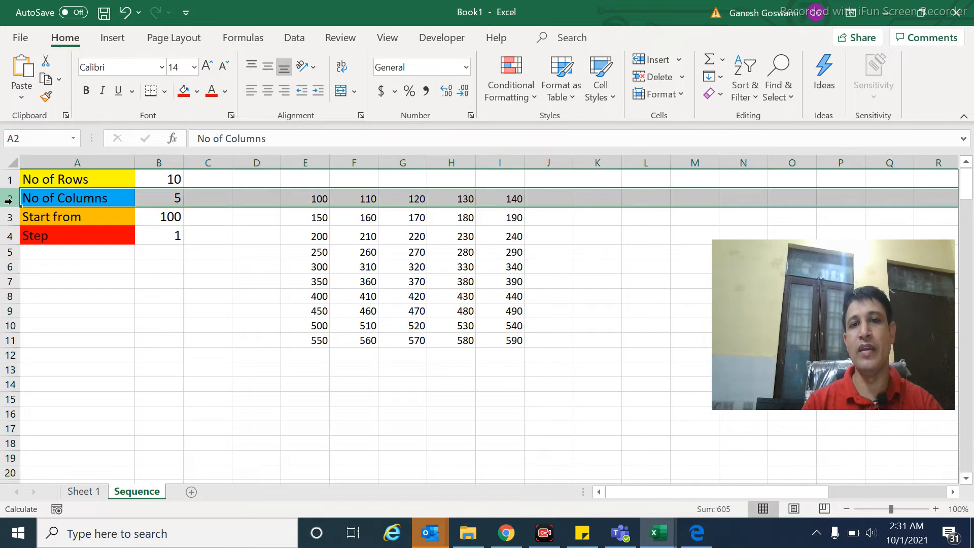
{"action": "left_click", "coordinate": [6, 217]}
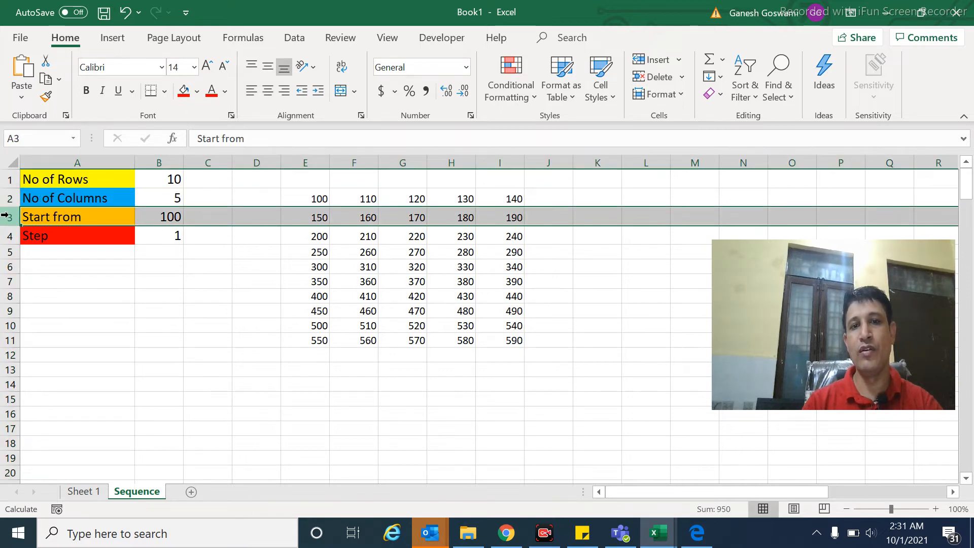
{"action": "key", "text": "Down"}
{"action": "key", "text": "Down"}
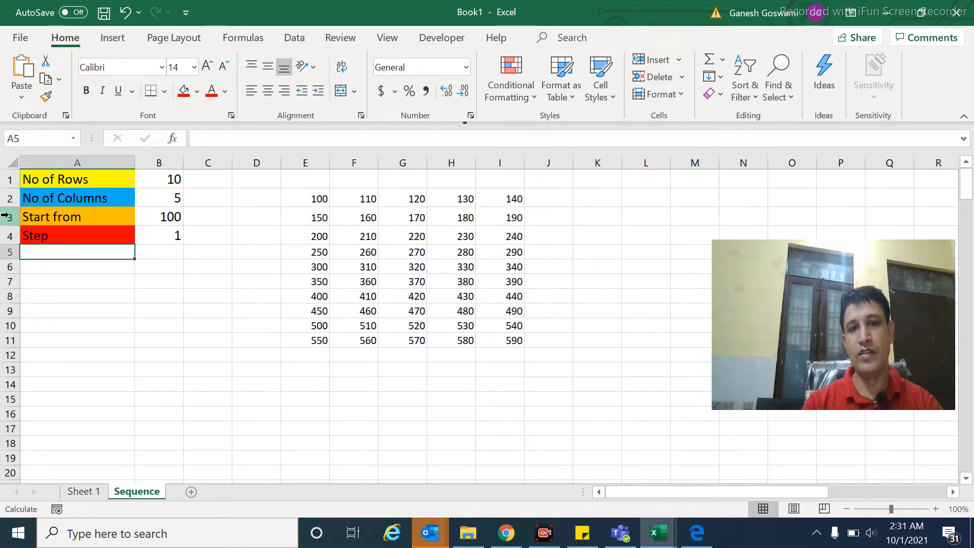
{"action": "key", "text": "Right"}
{"action": "key", "text": "Right"}
{"action": "key", "text": "Right"}
{"action": "key", "text": "Right"}
{"action": "key", "text": "Up"}
{"action": "key", "text": "Down"}
{"action": "key", "text": "Down"}
{"action": "key", "text": "Down"}
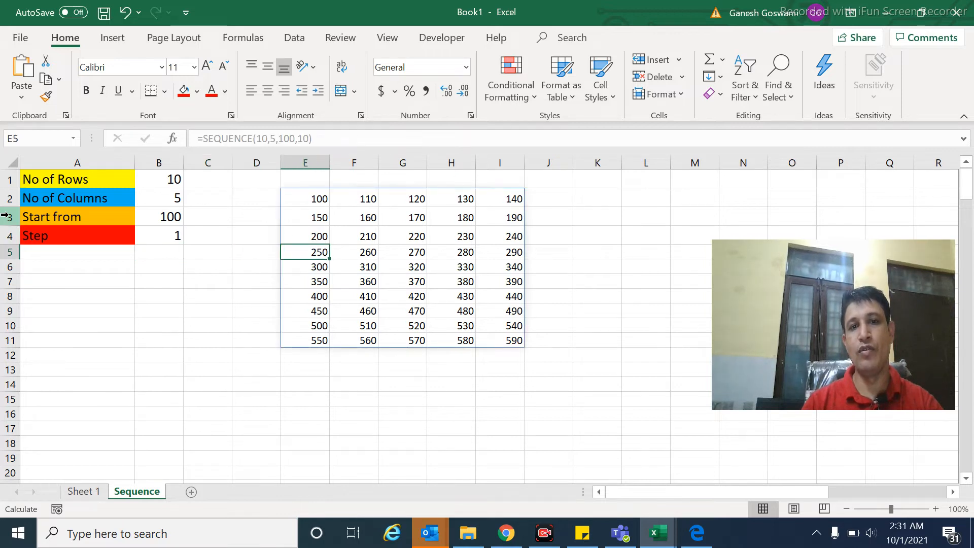
{"action": "key", "text": "Down"}
{"action": "key", "text": "Down"}
{"action": "key", "text": "Down"}
{"action": "key", "text": "Down"}
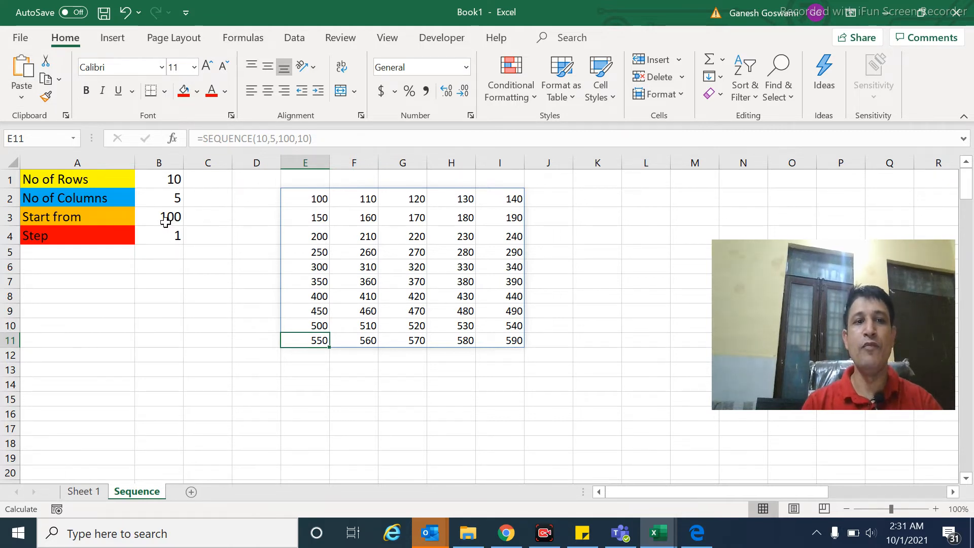
- Examine the start value in E2 and the increments across row 2 into row 3, finishing on E2
{"action": "left_click", "coordinate": [318, 200]}
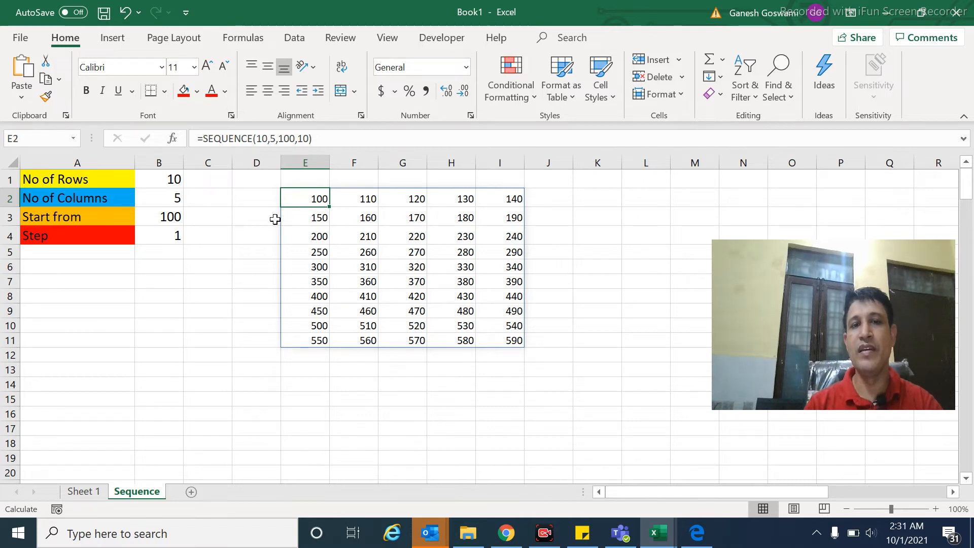
{"action": "key", "text": "Right"}
{"action": "key", "text": "Left"}
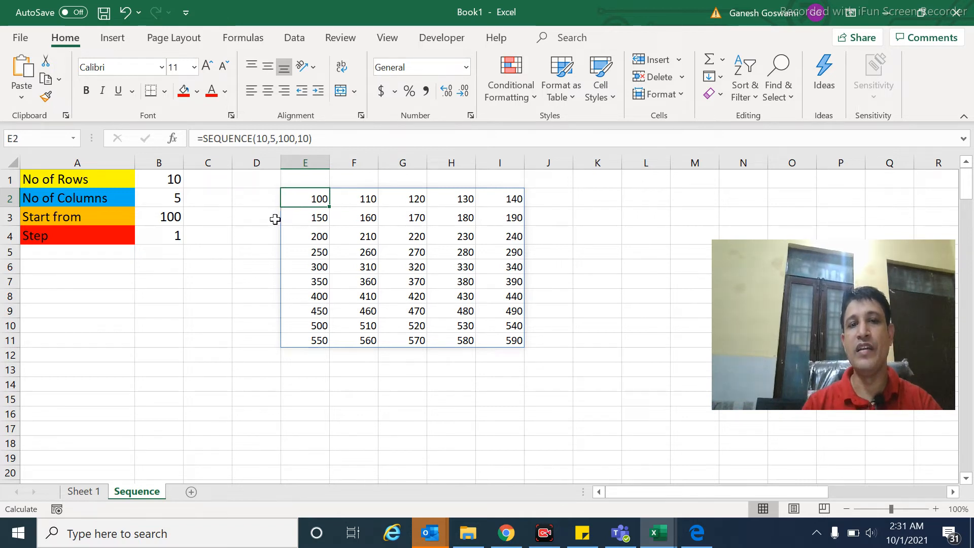
{"action": "key", "text": "Right"}
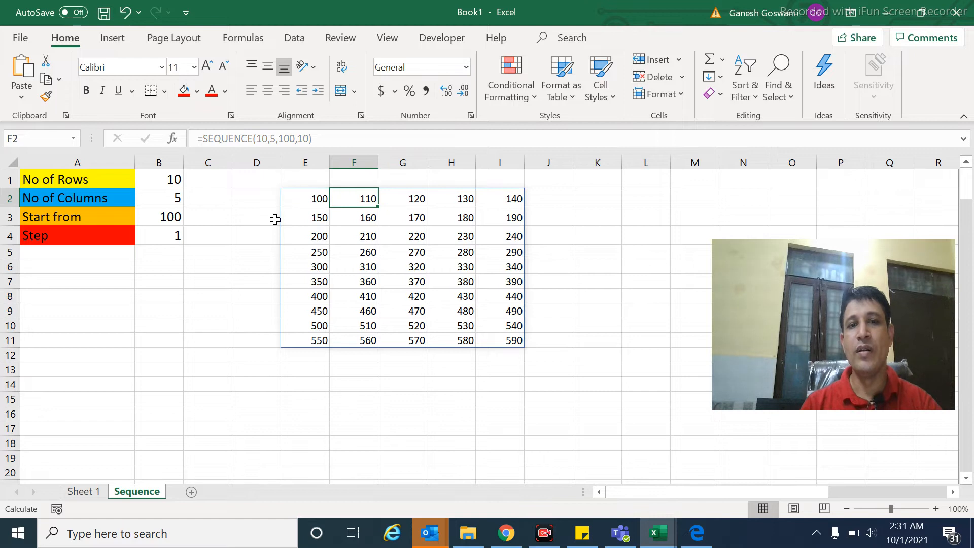
{"action": "key", "text": "Right"}
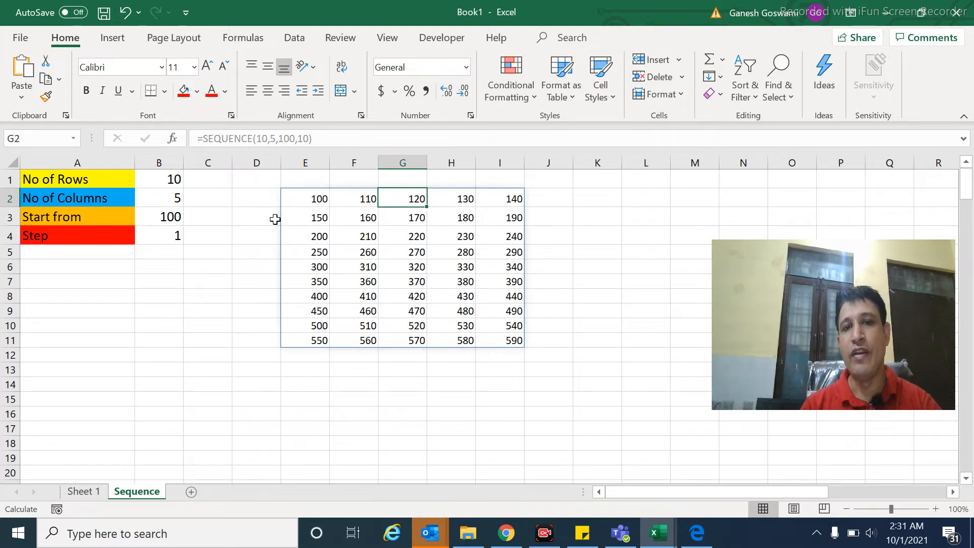
{"action": "key", "text": "Right"}
{"action": "key", "text": "Right"}
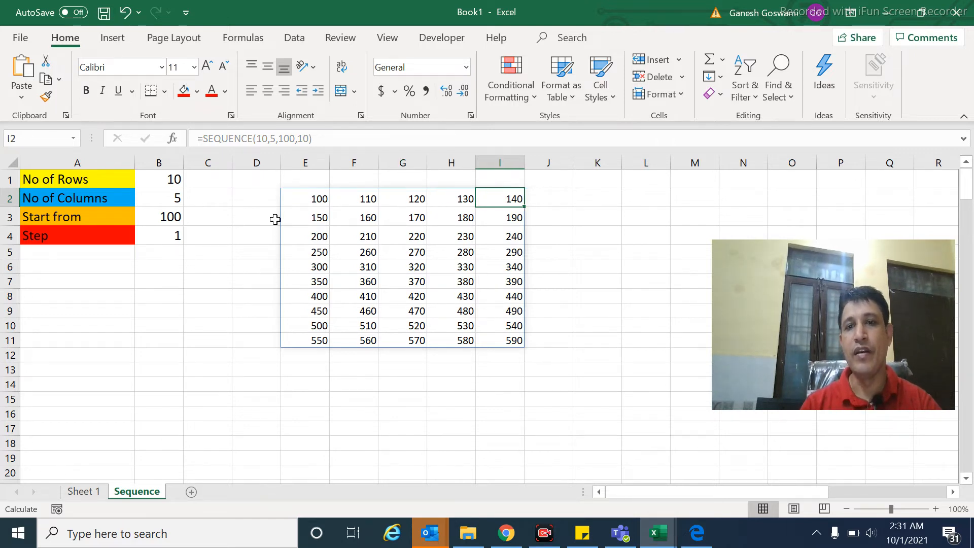
{"action": "key", "text": "Left"}
{"action": "key", "text": "Left"}
{"action": "key", "text": "Left"}
{"action": "key", "text": "Left"}
{"action": "key", "text": "Down"}
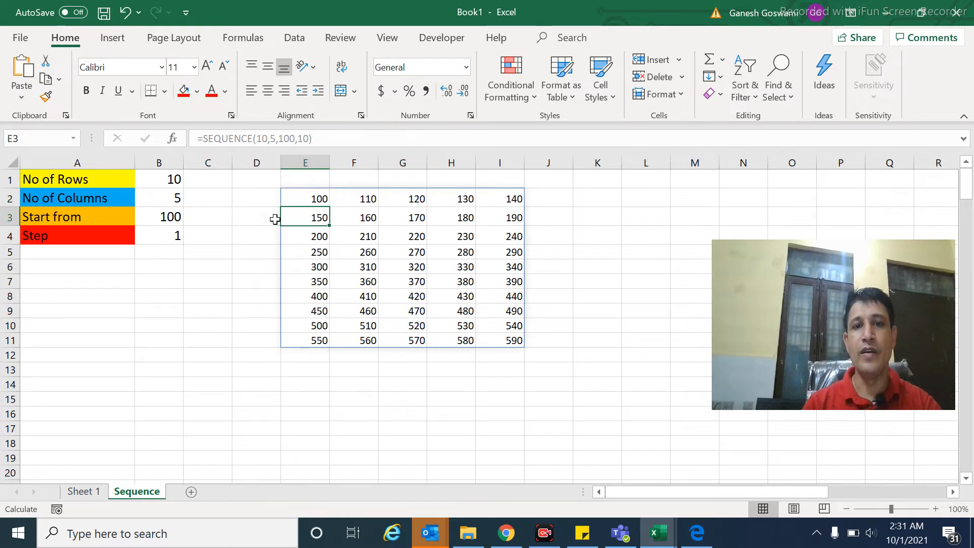
{"action": "key", "text": "Right"}
{"action": "key", "text": "Left"}
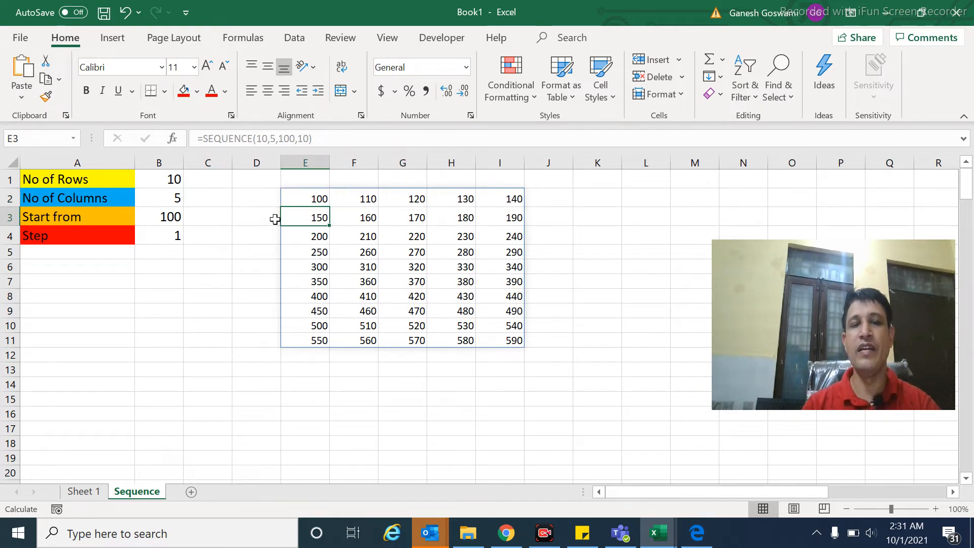
{"action": "key", "text": "Up"}
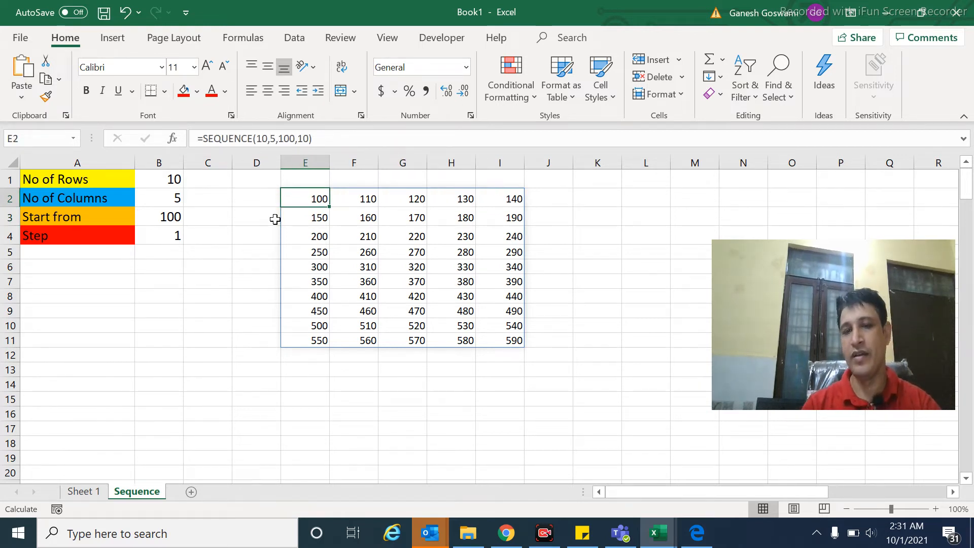
- Change the step argument of the SEQUENCE formula in E2 to -10 and reselect the cell
{"action": "left_click", "coordinate": [300, 144]}
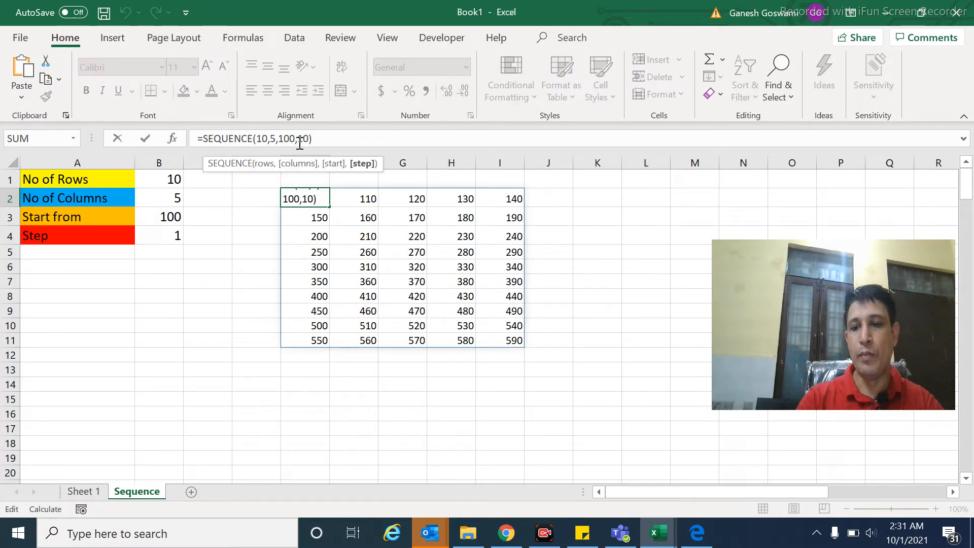
{"action": "type", "text": "-"}
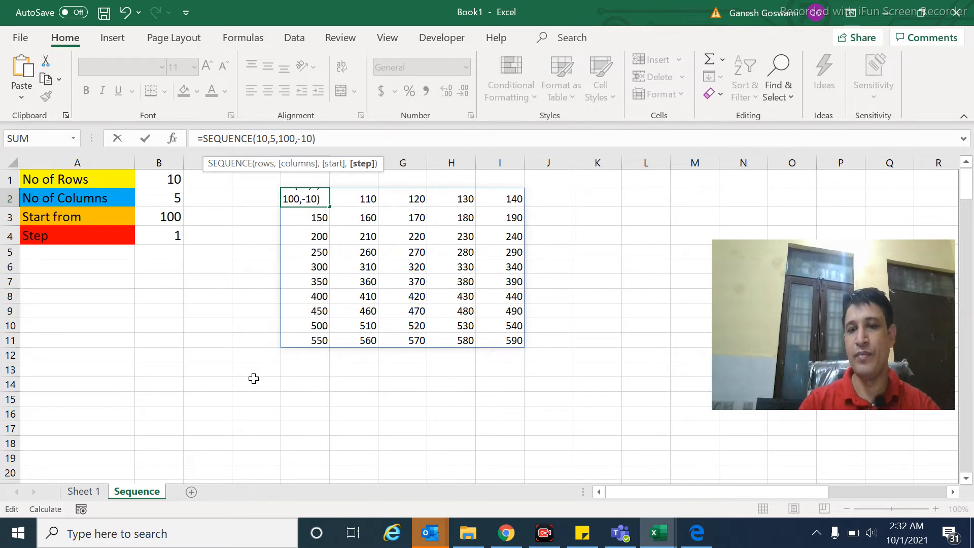
{"action": "key", "text": "Return"}
{"action": "key", "text": "Up"}
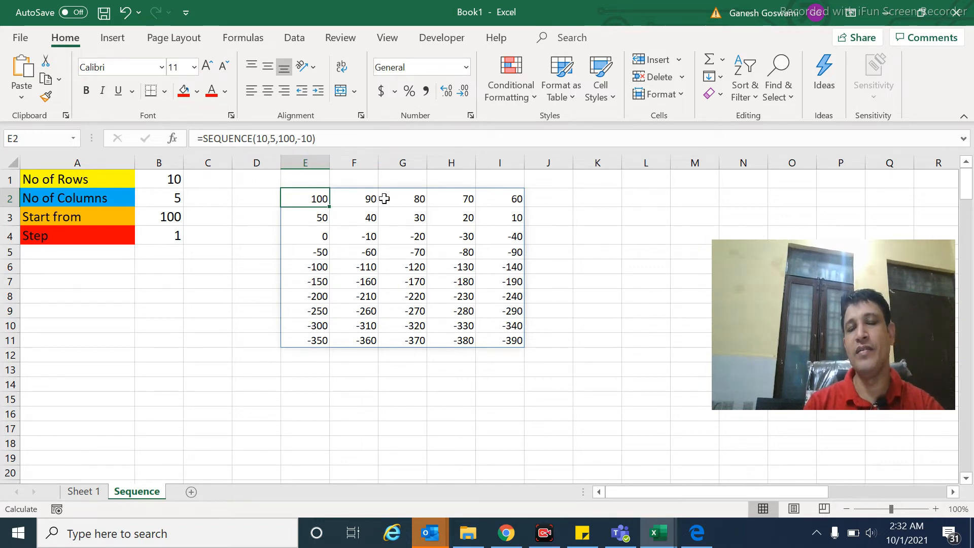
- Examine the decreasing values cell by cell across rows 2 and 3 of the array, finishing on E2
{"action": "key", "text": "Right"}
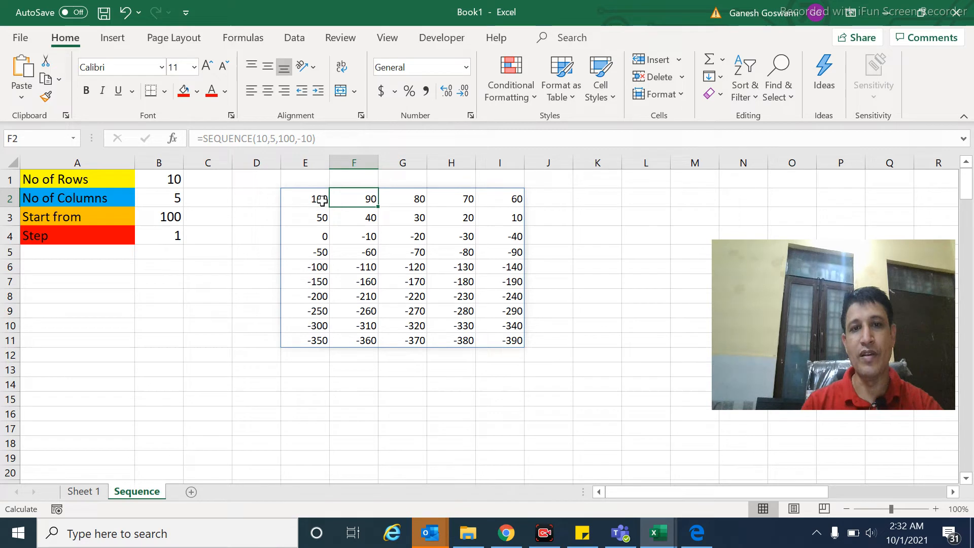
{"action": "key", "text": "Right"}
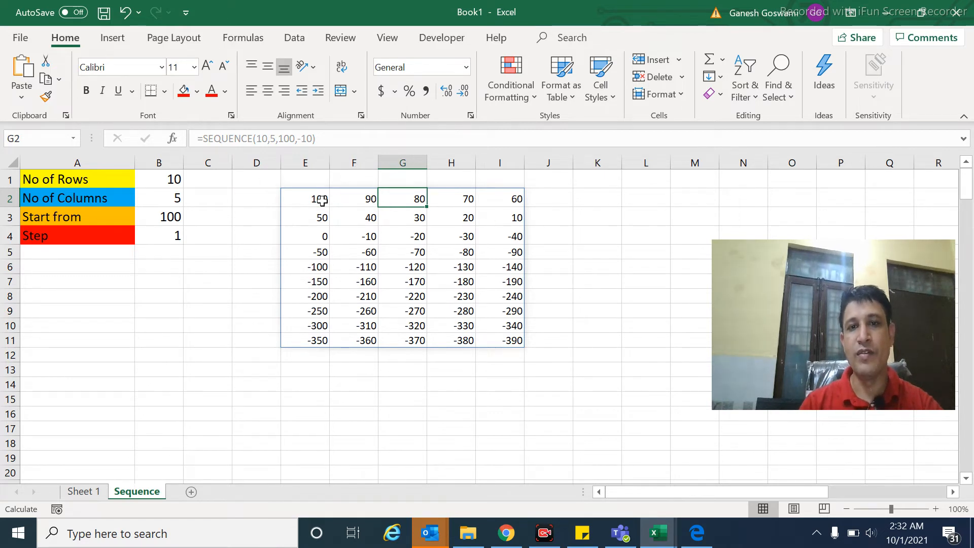
{"action": "key", "text": "Right"}
{"action": "key", "text": "Right"}
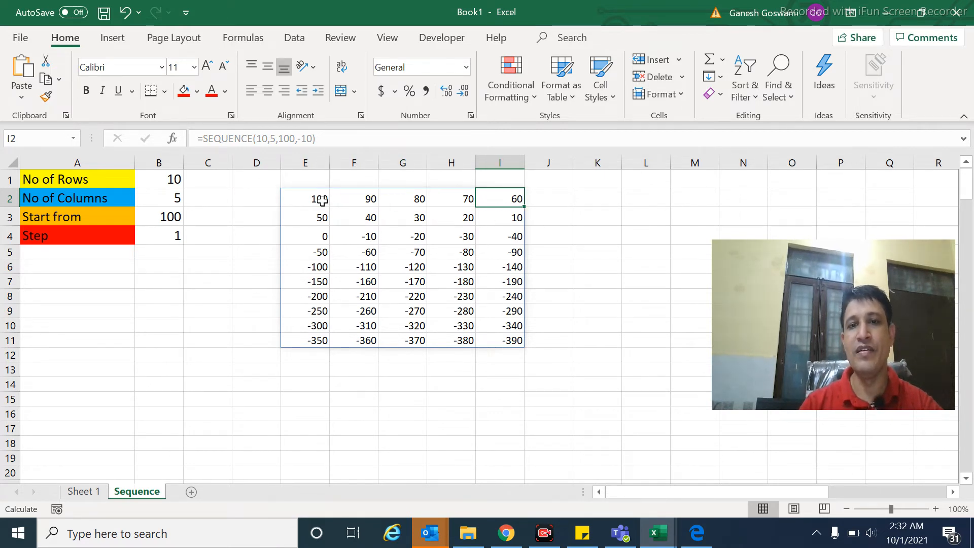
{"action": "key", "text": "Down"}
{"action": "key", "text": "Left"}
{"action": "key", "text": "Left"}
{"action": "key", "text": "Left"}
{"action": "key", "text": "Left"}
{"action": "key", "text": "Right"}
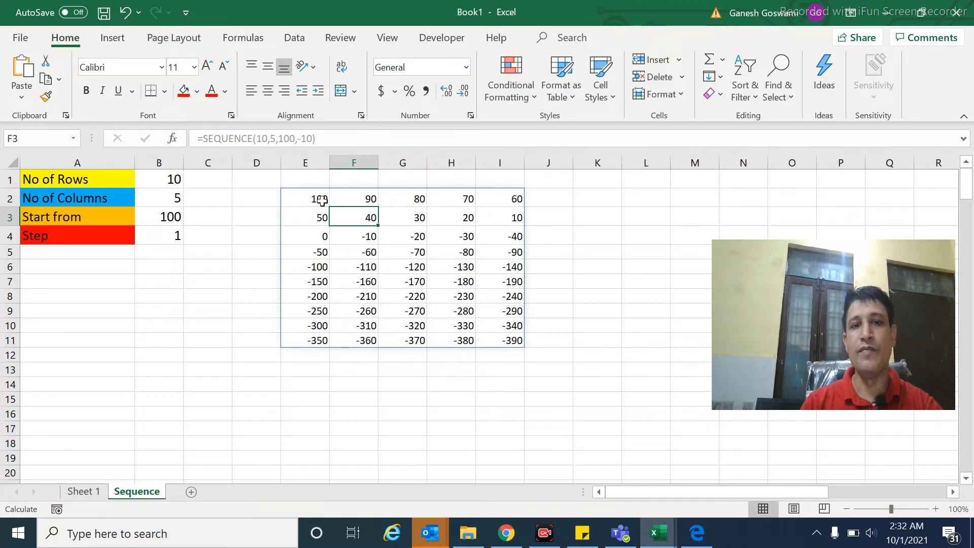
{"action": "key", "text": "Right"}
{"action": "key", "text": "Right"}
{"action": "key", "text": "Right"}
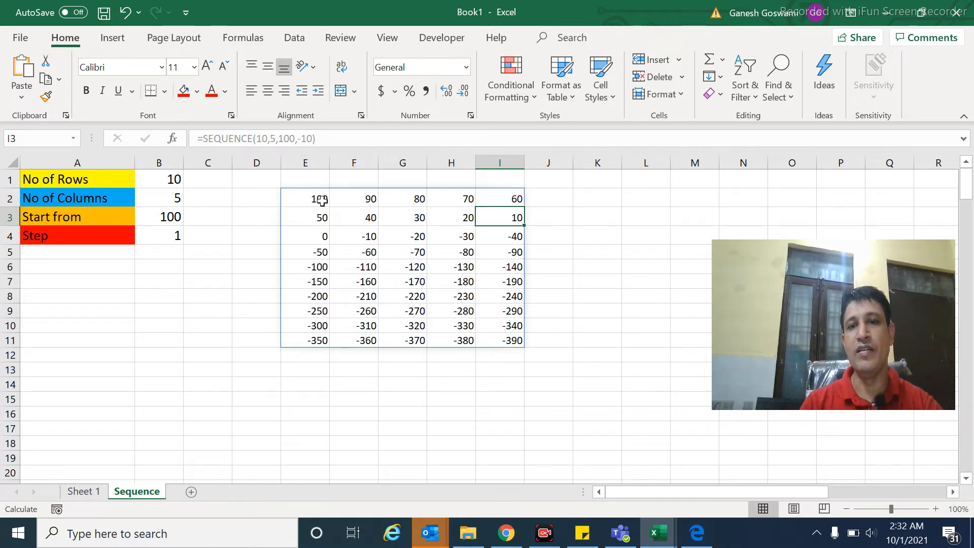
{"action": "key", "text": "Left"}
{"action": "key", "text": "Left"}
{"action": "key", "text": "Left"}
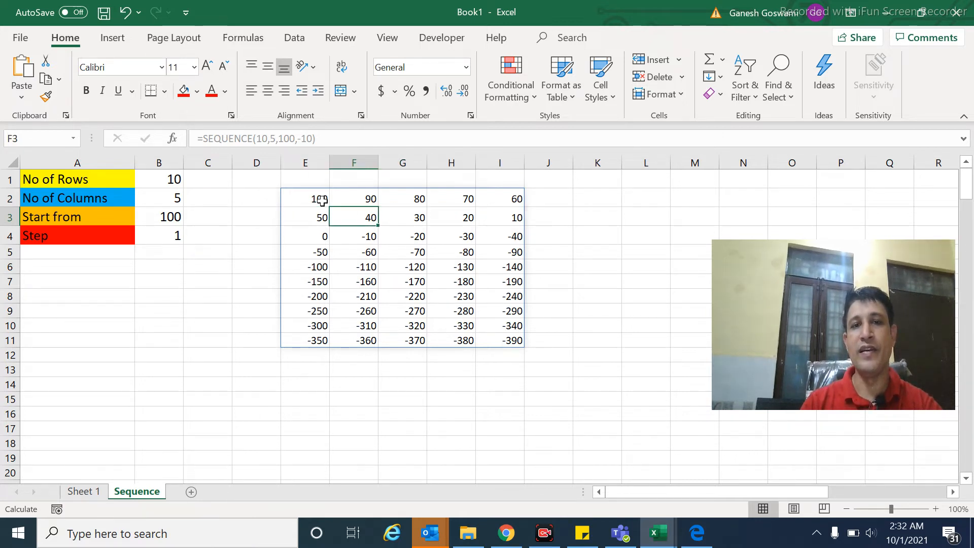
{"action": "key", "text": "Up"}
{"action": "key", "text": "Left"}
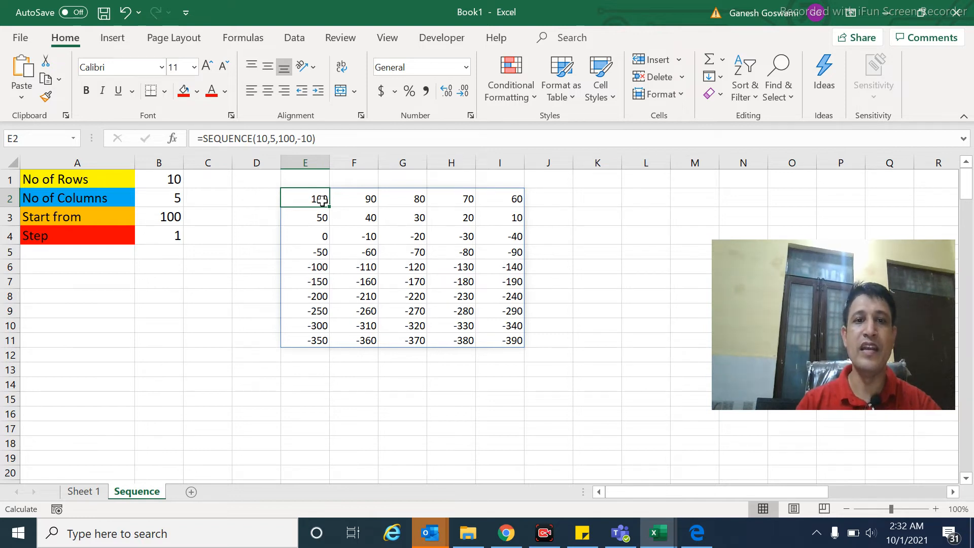
{"action": "key", "text": "Right"}
{"action": "key", "text": "Left"}
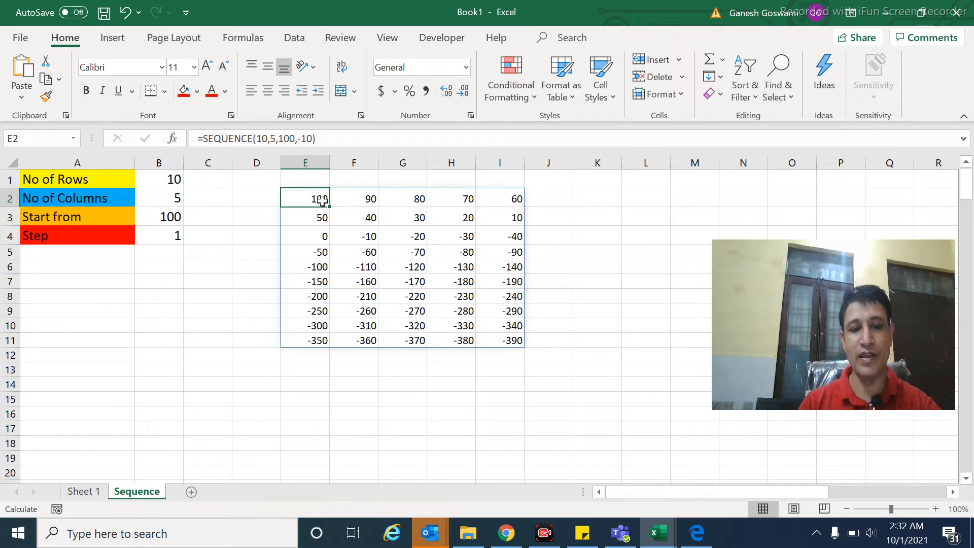
- Clear the whole array in E2:I11 and reselect cell E2
{"action": "key", "text": "shift+Right"}
{"action": "key", "text": "shift+Right"}
{"action": "key", "text": "shift+Right"}
{"action": "key", "text": "shift+Right"}
{"action": "key", "text": "shift+Down"}
{"action": "key", "text": "shift+Down"}
{"action": "key", "text": "shift+Down"}
{"action": "key", "text": "shift+Down"}
{"action": "key", "text": "shift+Down"}
{"action": "key", "text": "shift+Down"}
{"action": "key", "text": "shift+Down"}
{"action": "key", "text": "shift+Down"}
{"action": "key", "text": "shift+Down"}
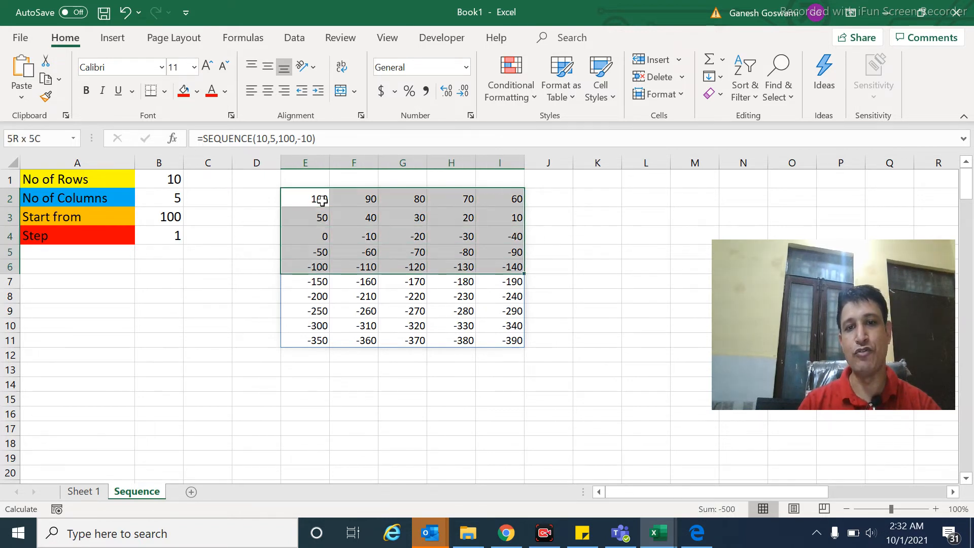
{"action": "key", "text": "Delete"}
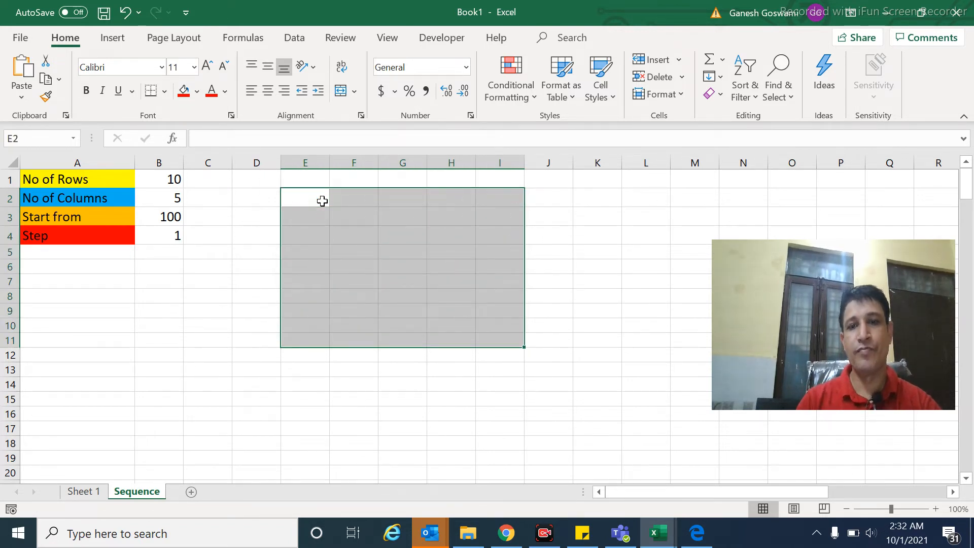
{"action": "key", "text": "Up"}
{"action": "key", "text": "Down"}
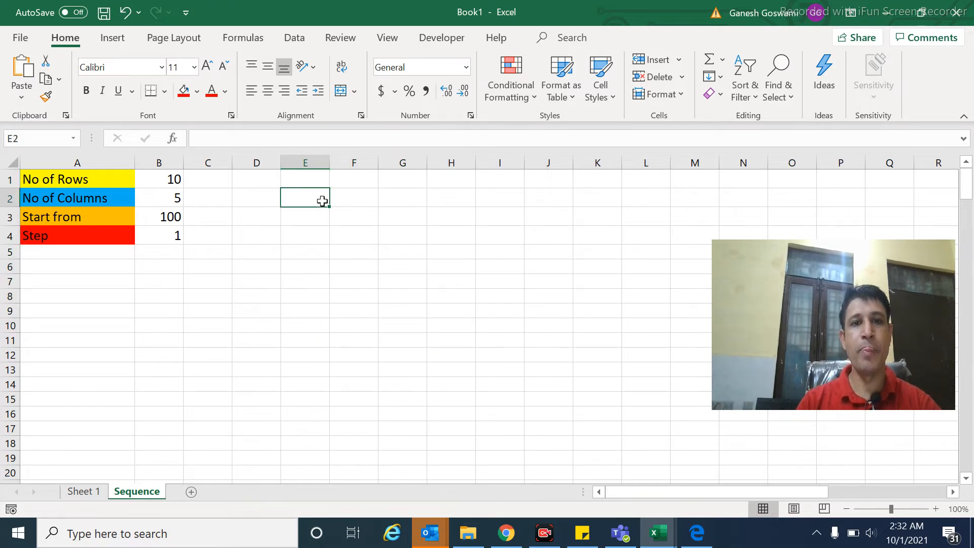
- Start a SEQUENCE formula in E2 that references B1 for the rows and B2 for the columns
{"action": "type", "text": "="}
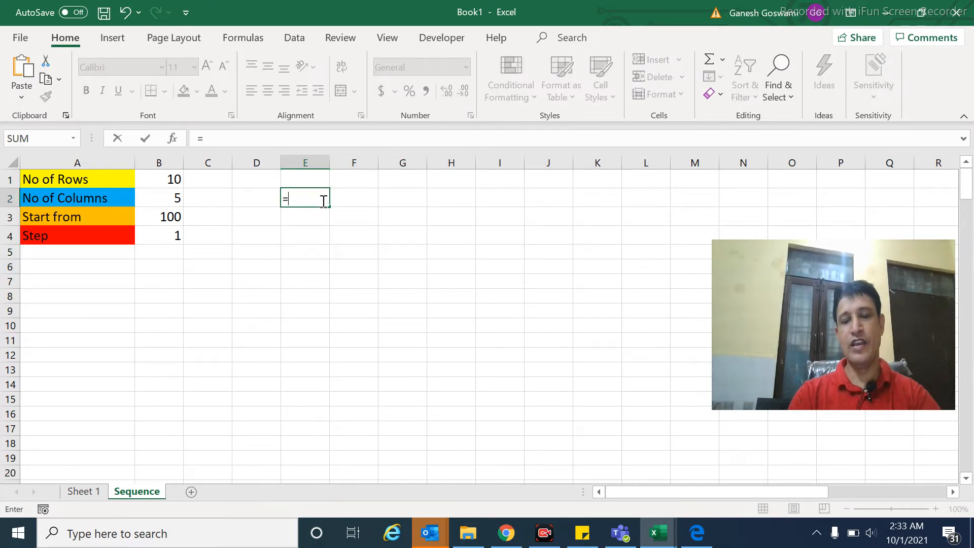
{"action": "type", "text": "s"}
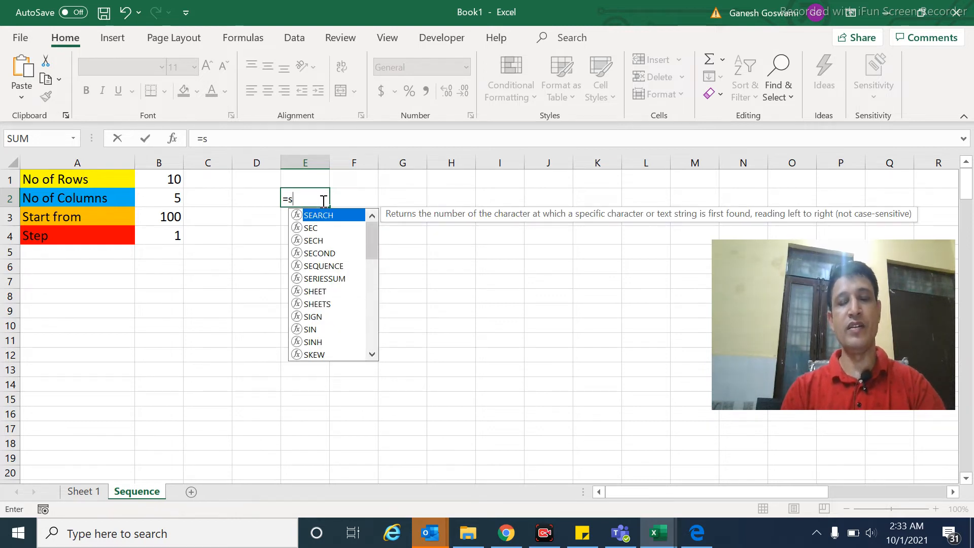
{"action": "type", "text": "equ"}
{"action": "type", "text": "nc"}
{"action": "type", "text": "e"}
{"action": "key", "text": "BackSpace"}
{"action": "key", "text": "BackSpace"}
{"action": "key", "text": "BackSpace"}
{"action": "key", "text": "BackSpace"}
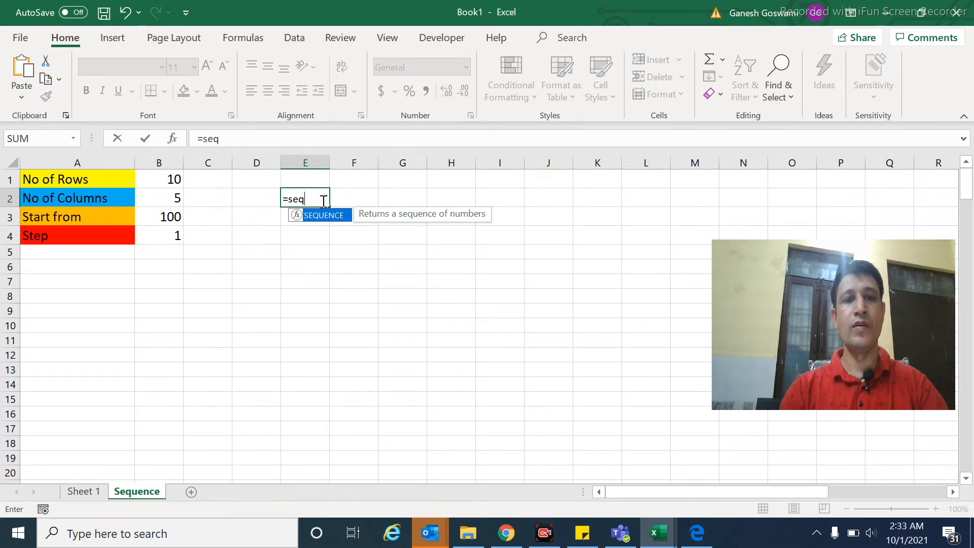
{"action": "type", "text": "u"}
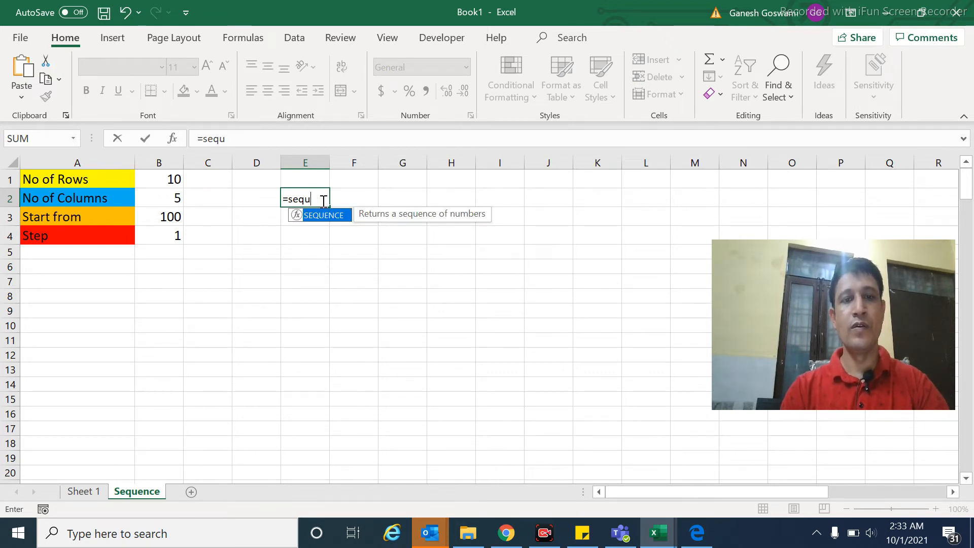
{"action": "type", "text": "ence("}
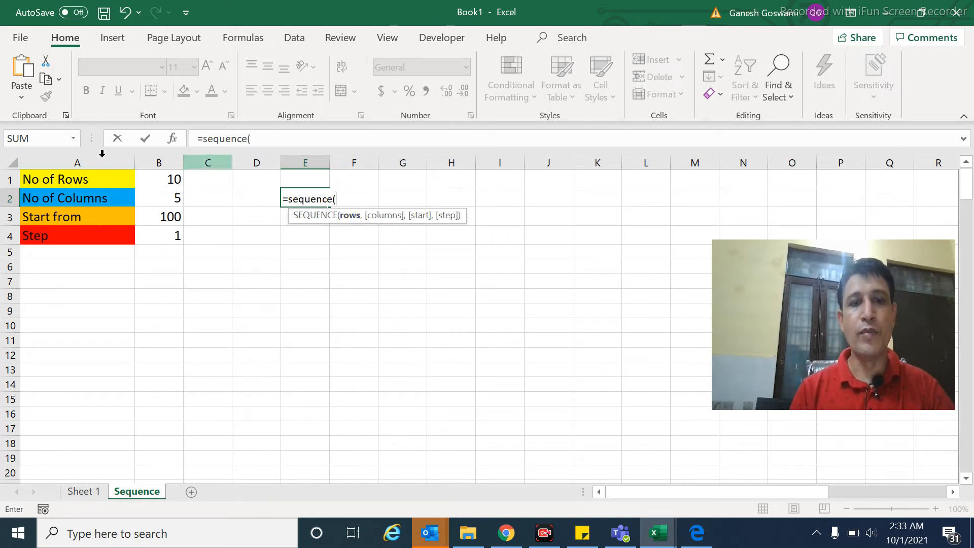
{"action": "left_click", "coordinate": [160, 182]}
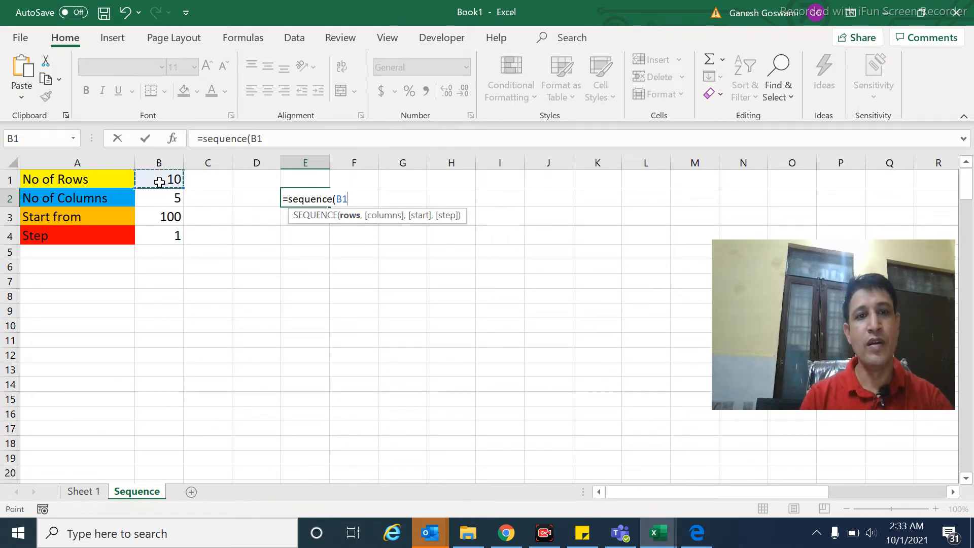
{"action": "type", "text": ","}
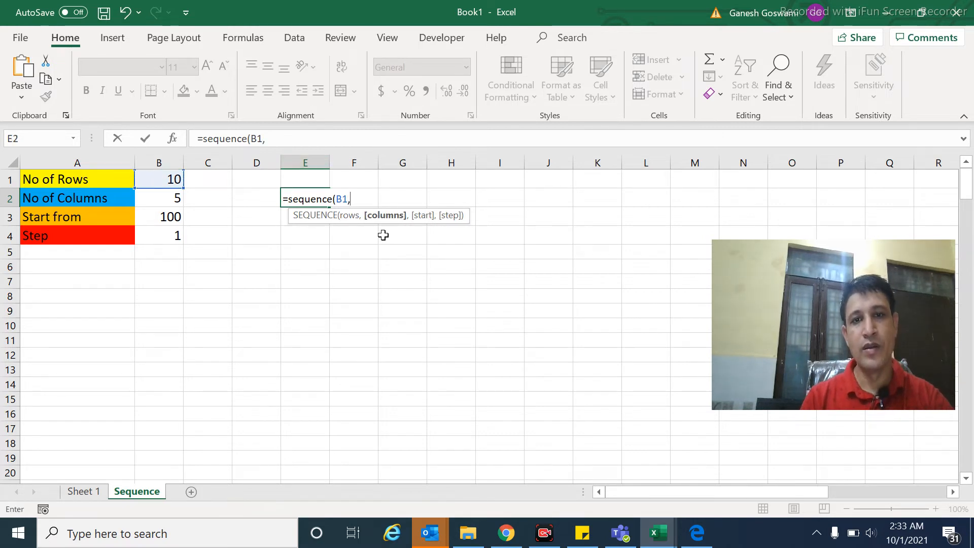
{"action": "left_click", "coordinate": [173, 198]}
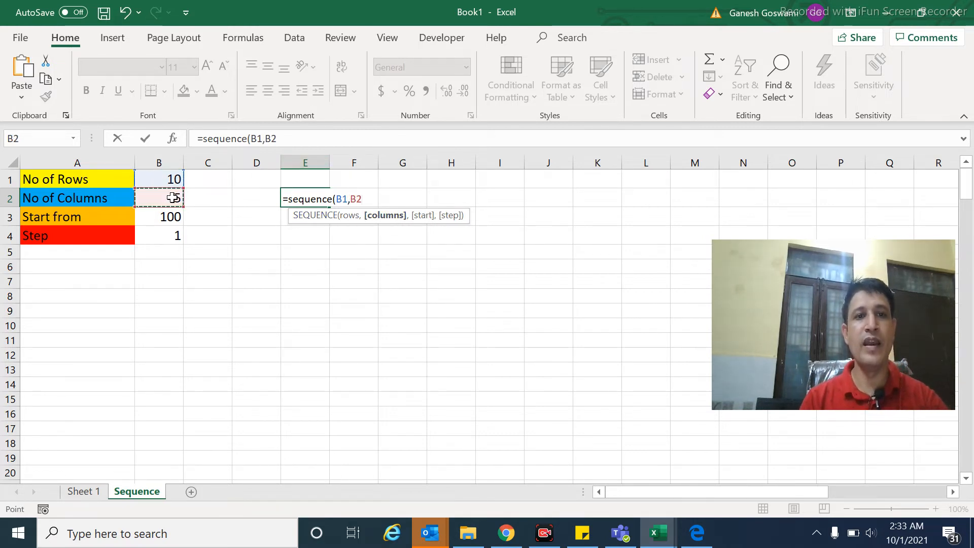
{"action": "type", "text": ","}
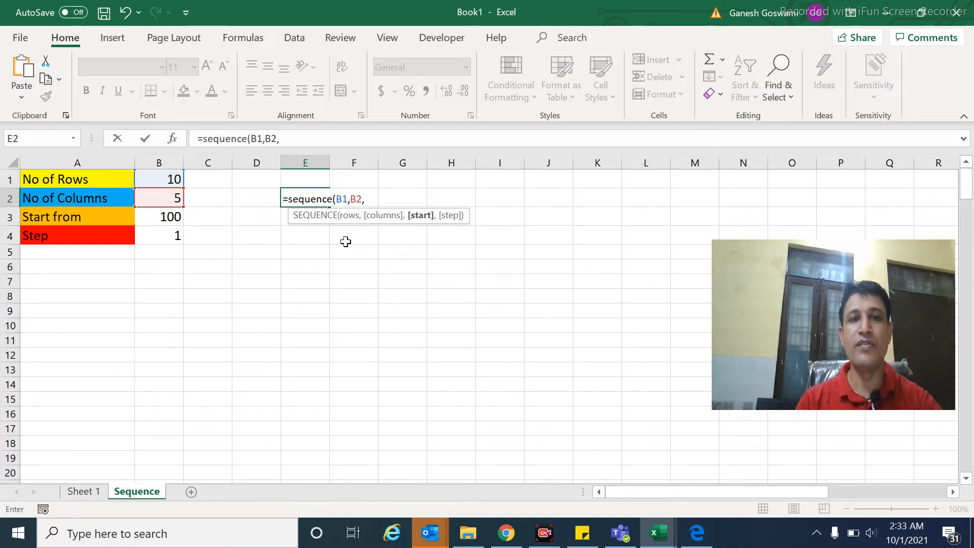
- Complete the E2 formula with B3 as start and B4 as step, enter it, and reselect E2
{"action": "left_click", "coordinate": [162, 216]}
{"action": "type", "text": ","}
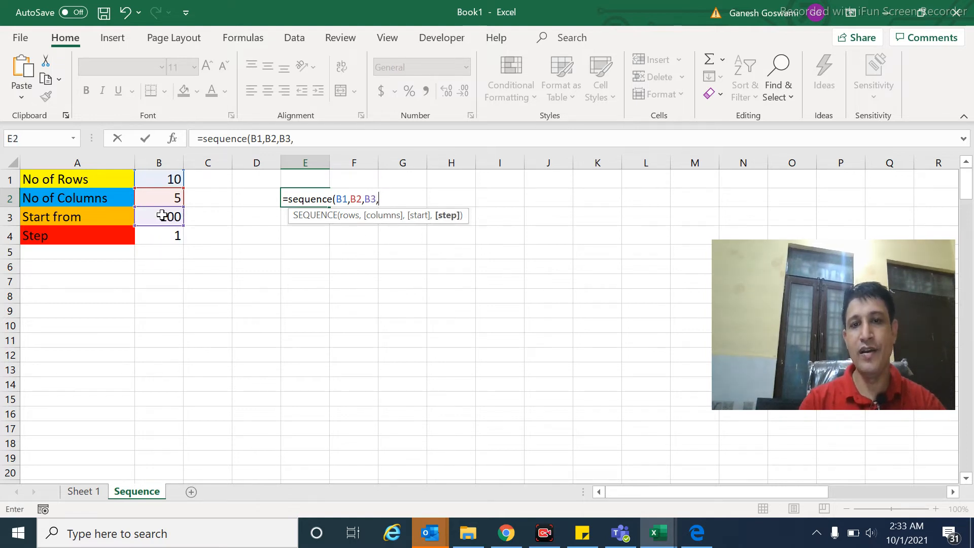
{"action": "left_click", "coordinate": [175, 237]}
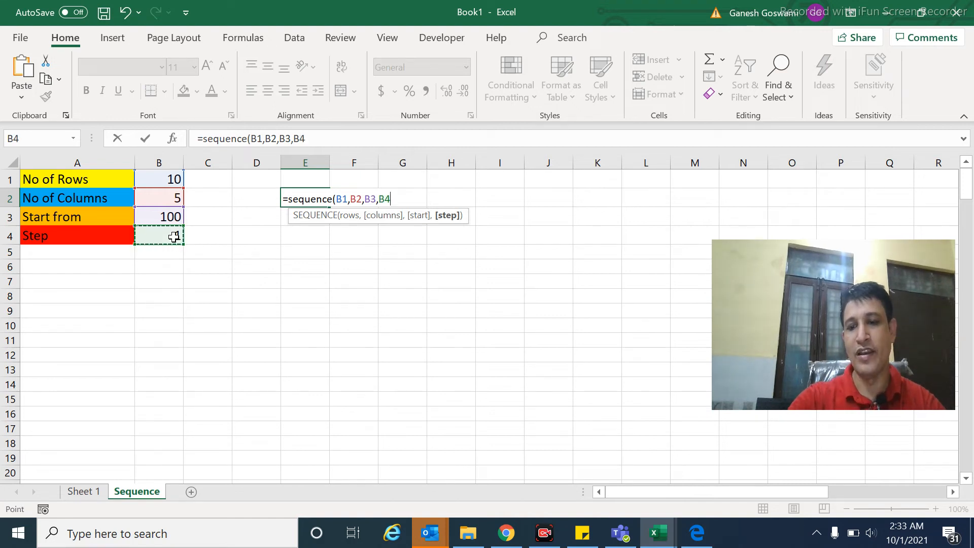
{"action": "type", "text": ")"}
{"action": "key", "text": "Return"}
{"action": "key", "text": "Up"}
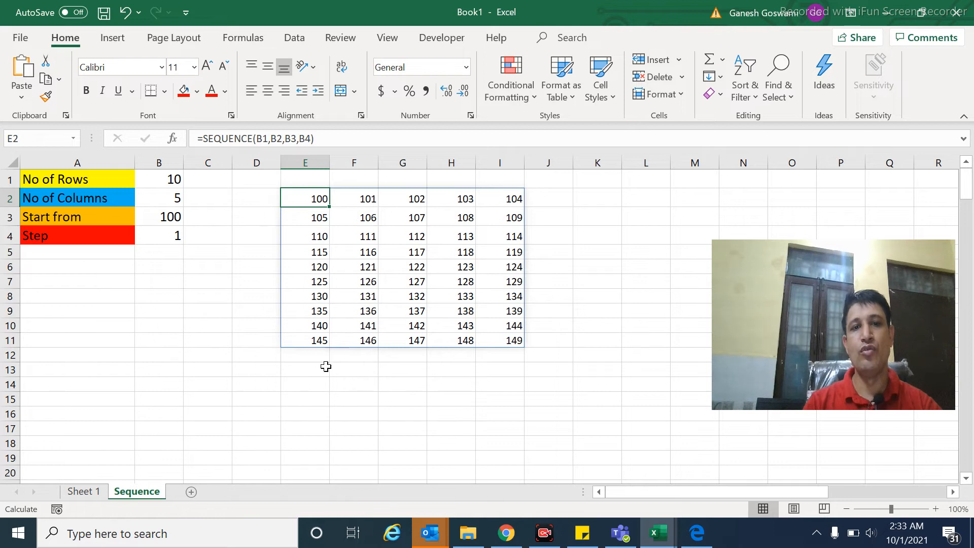
{"action": "left_click", "coordinate": [293, 380]}
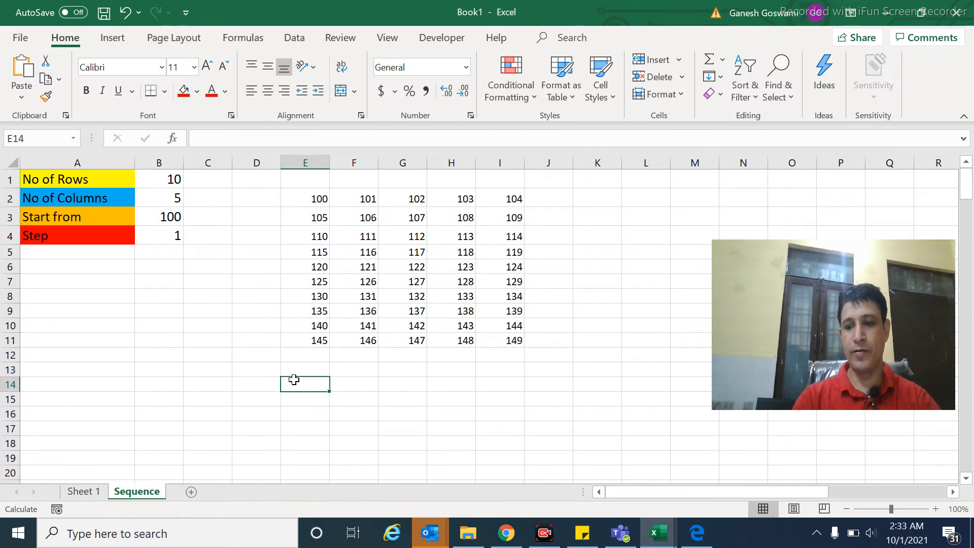
{"action": "type", "text": "="}
{"action": "key", "text": "Escape"}
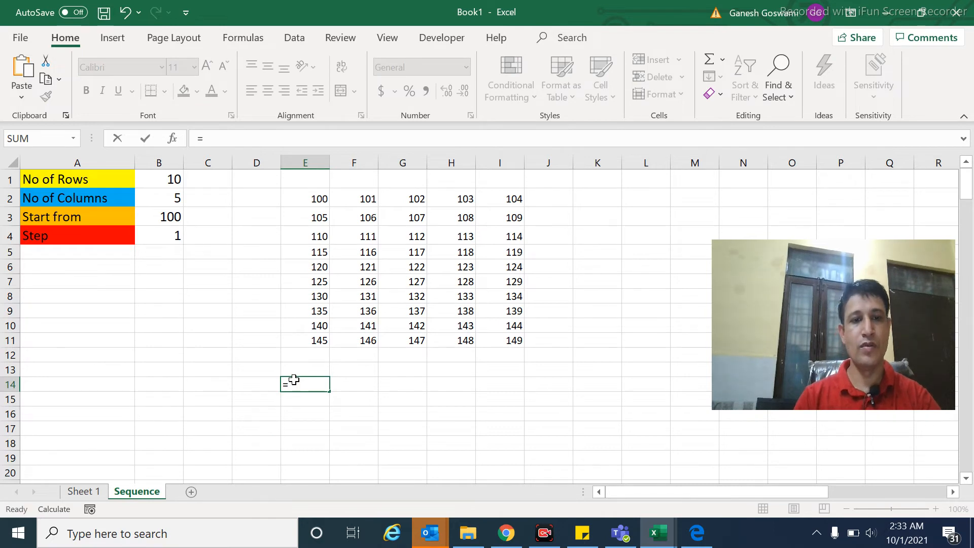
- Start a SEQUENCE formula in B14 that references B2 for the rows and B1 for the columns
{"action": "key", "text": "Left"}
{"action": "key", "text": "Left"}
{"action": "key", "text": "Left"}
{"action": "type", "text": "="}
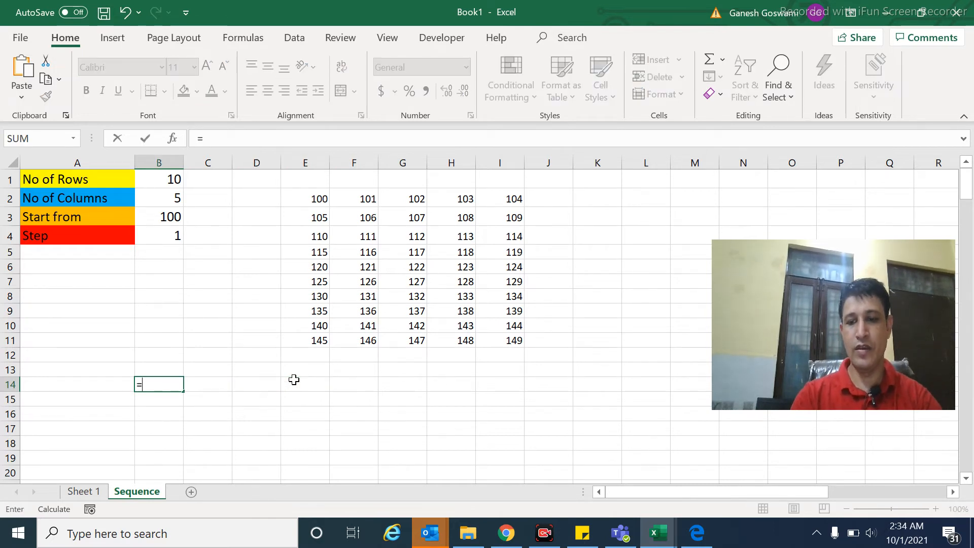
{"action": "type", "text": "s"}
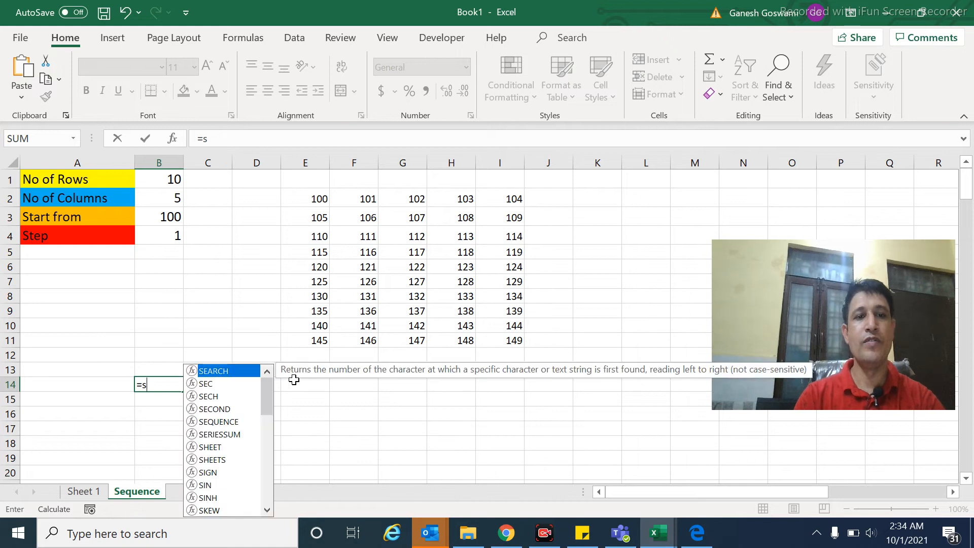
{"action": "type", "text": "equence"}
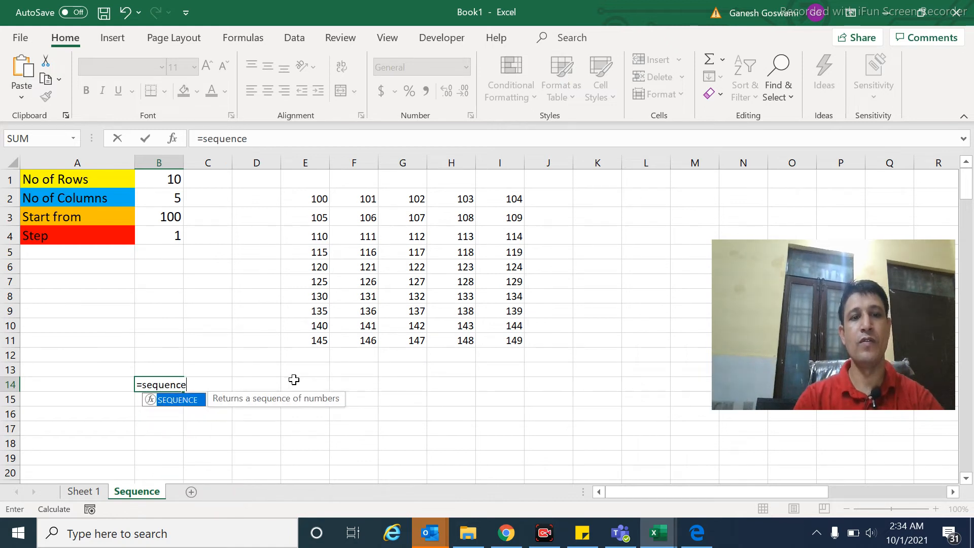
{"action": "type", "text": "("}
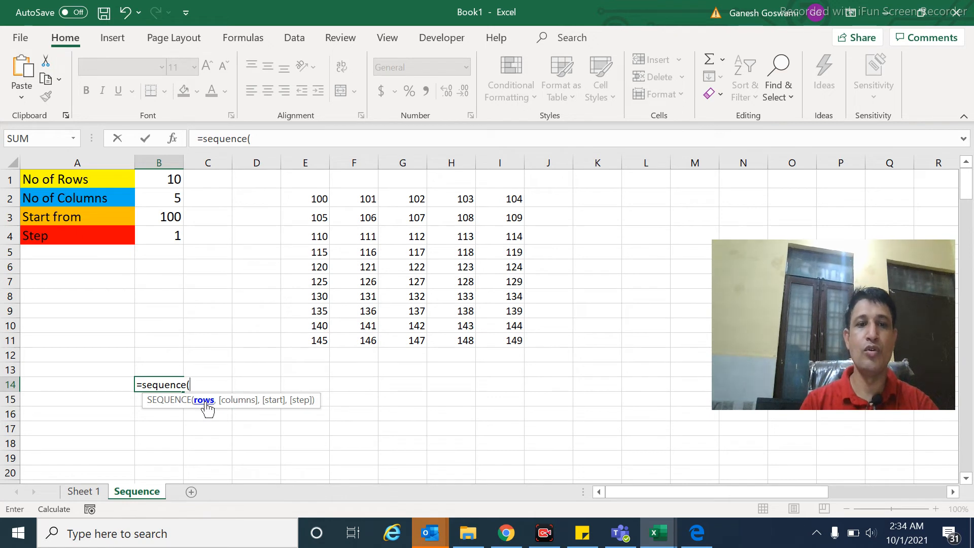
{"action": "left_click", "coordinate": [173, 203]}
{"action": "type", "text": ","}
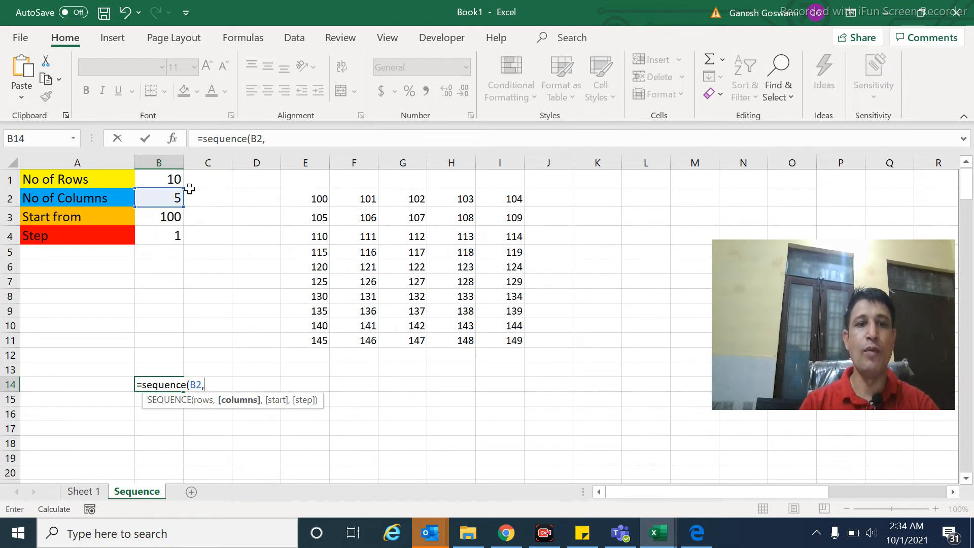
{"action": "left_click", "coordinate": [158, 178]}
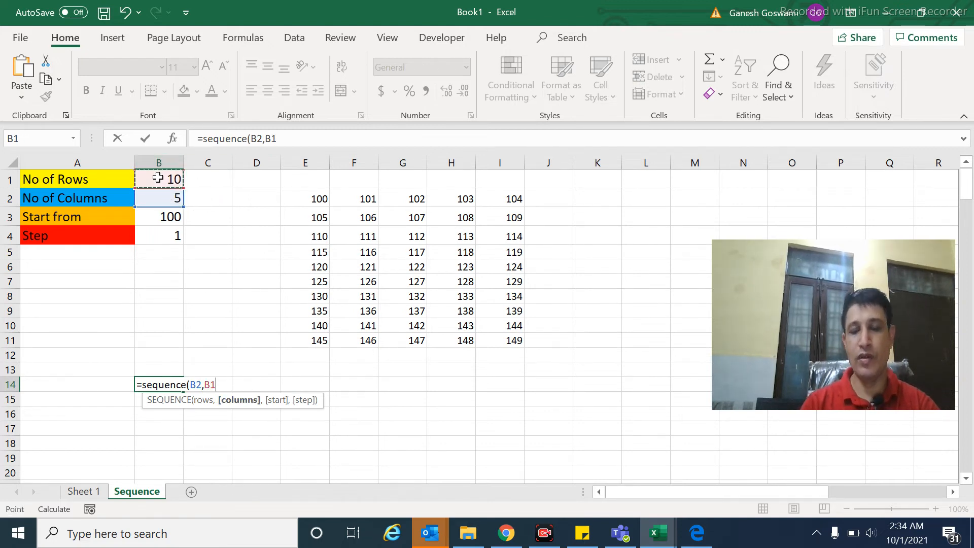
{"action": "type", "text": ","}
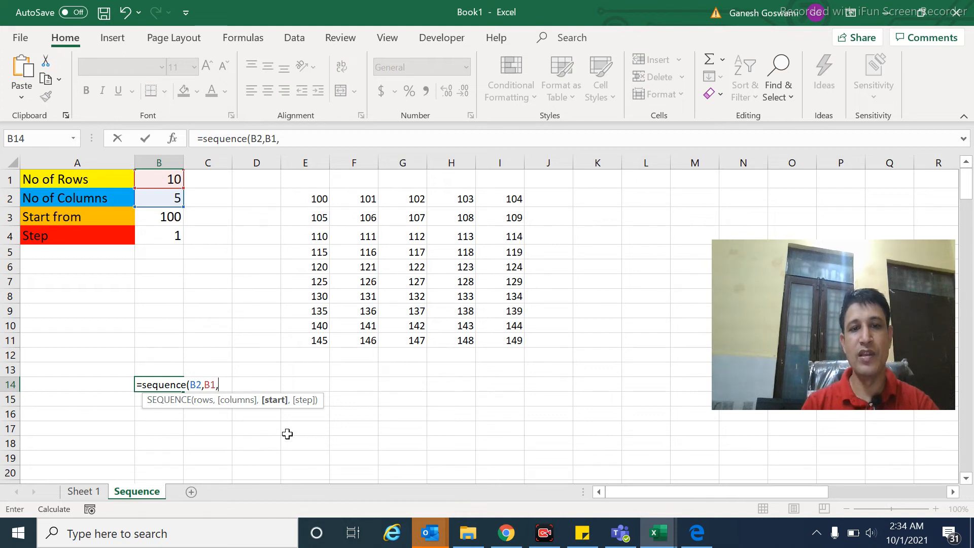
- Complete the SEQUENCE formula in B14 with B3 as start and B4 as step, and close its parenthesis
{"action": "left_click", "coordinate": [163, 223]}
{"action": "type", "text": ","}
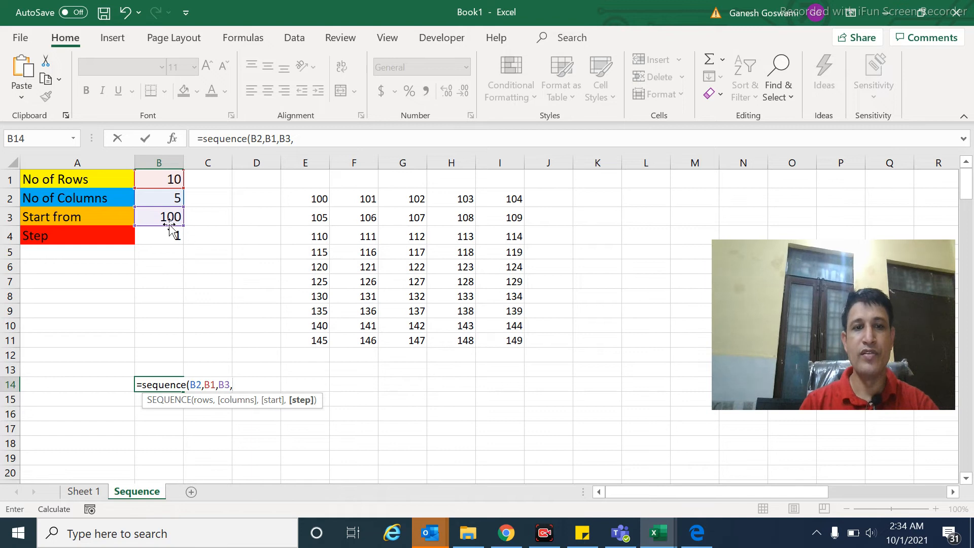
{"action": "left_click", "coordinate": [162, 232]}
{"action": "type", "text": ")"}
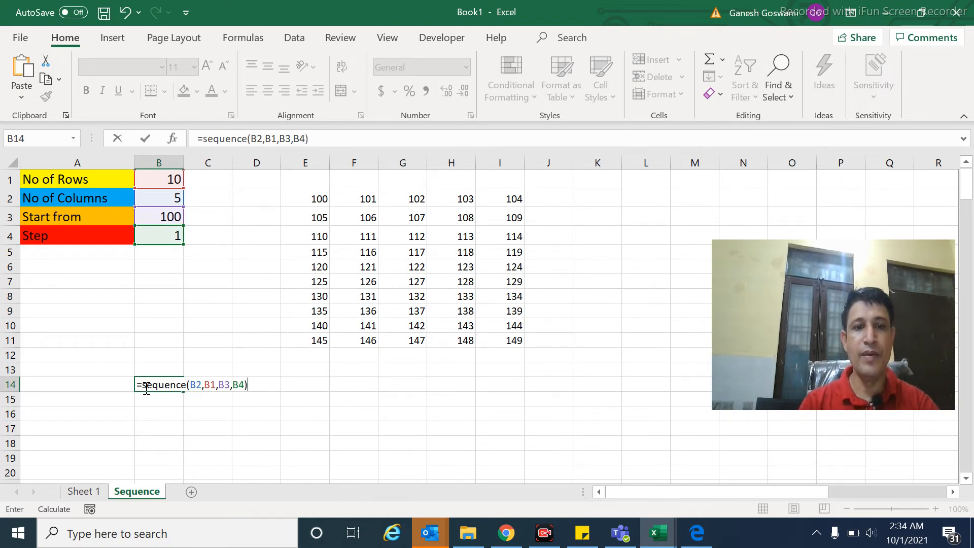
- Wrap the B14 formula in TRANSPOSE to make =TRANSPOSE(SEQUENCE(B2,B1,B3,B4)), enter it, and reselect B14
{"action": "left_click", "coordinate": [144, 388]}
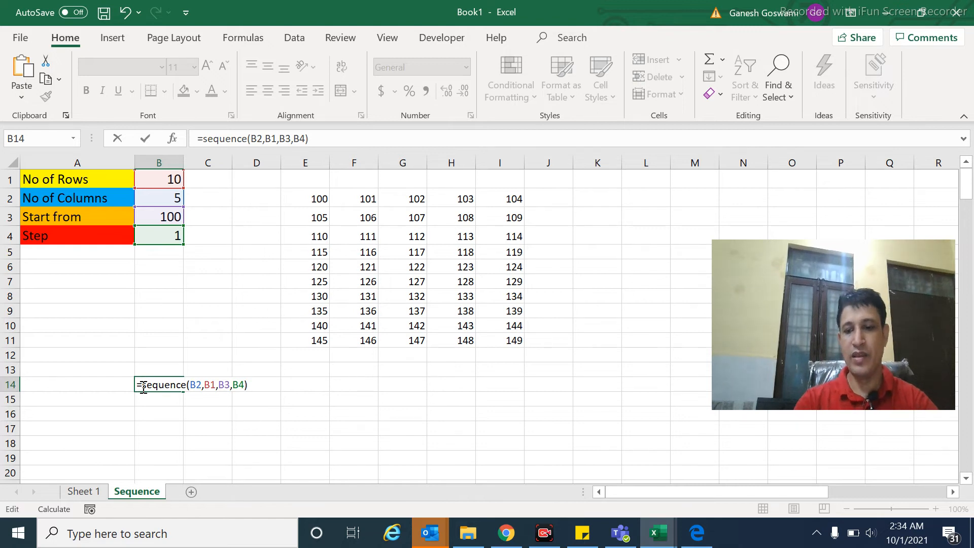
{"action": "type", "text": "tr"}
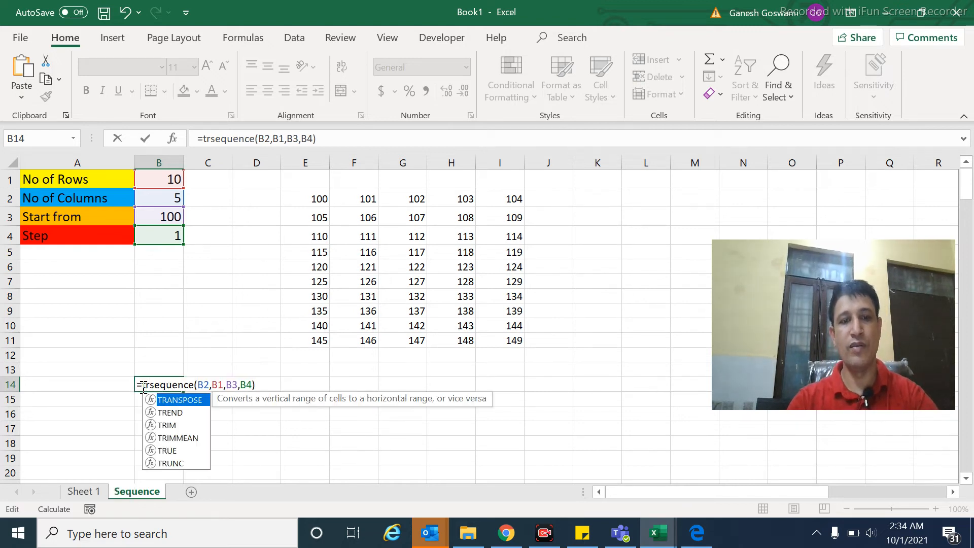
{"action": "type", "text": "anspos"}
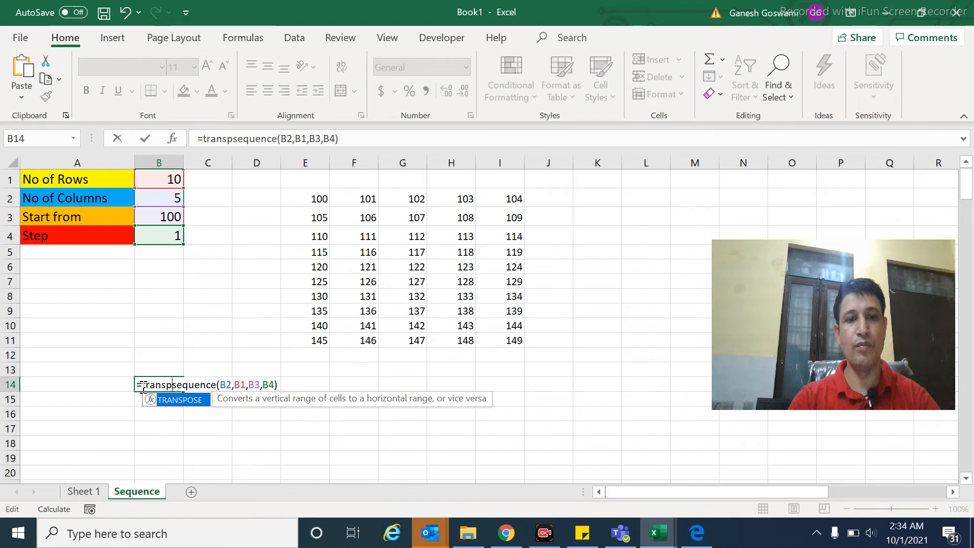
{"action": "type", "text": "e("}
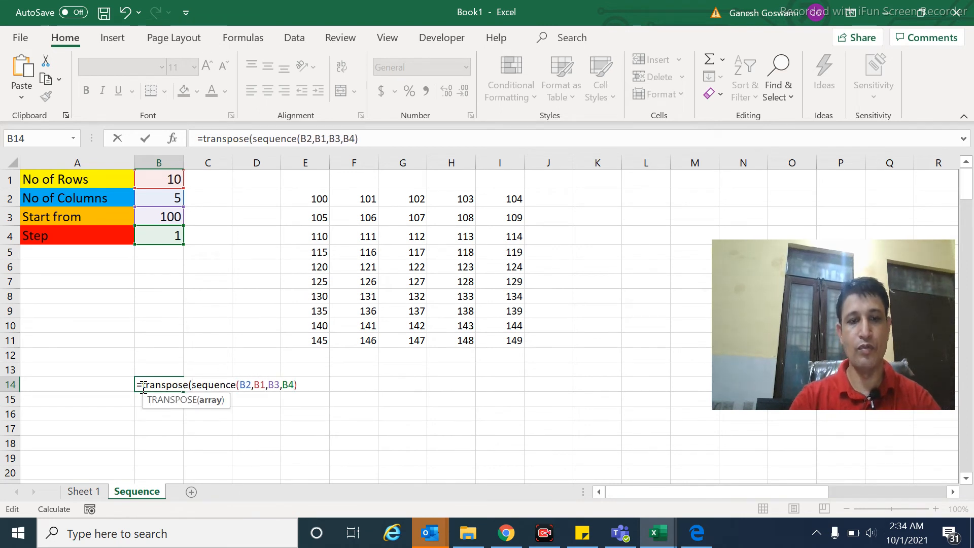
{"action": "left_click", "coordinate": [305, 386]}
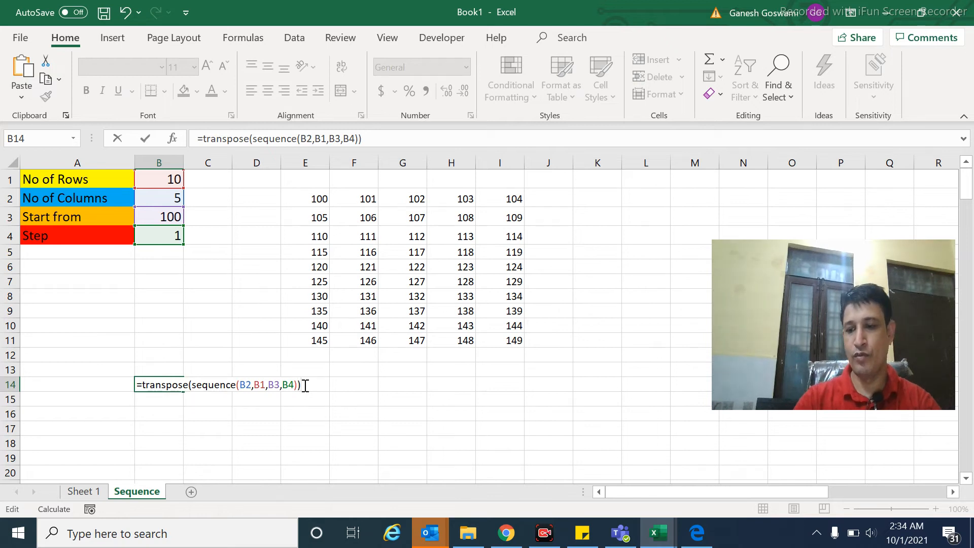
{"action": "key", "text": "Return"}
{"action": "key", "text": "Up"}
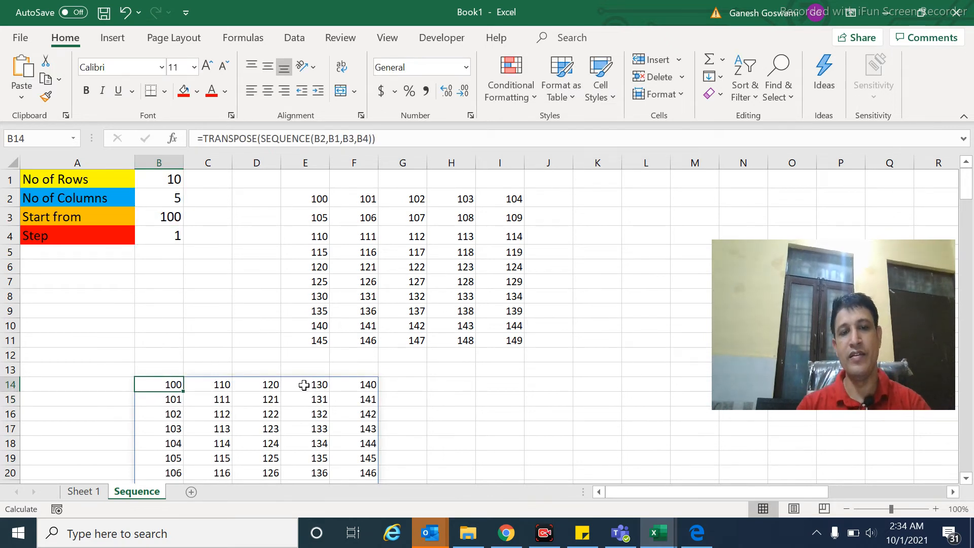
- Compare the fill direction down the first column of the B14 array with that across the first row of the E2 array
{"action": "key", "text": "Down"}
{"action": "key", "text": "Down"}
{"action": "key", "text": "Down"}
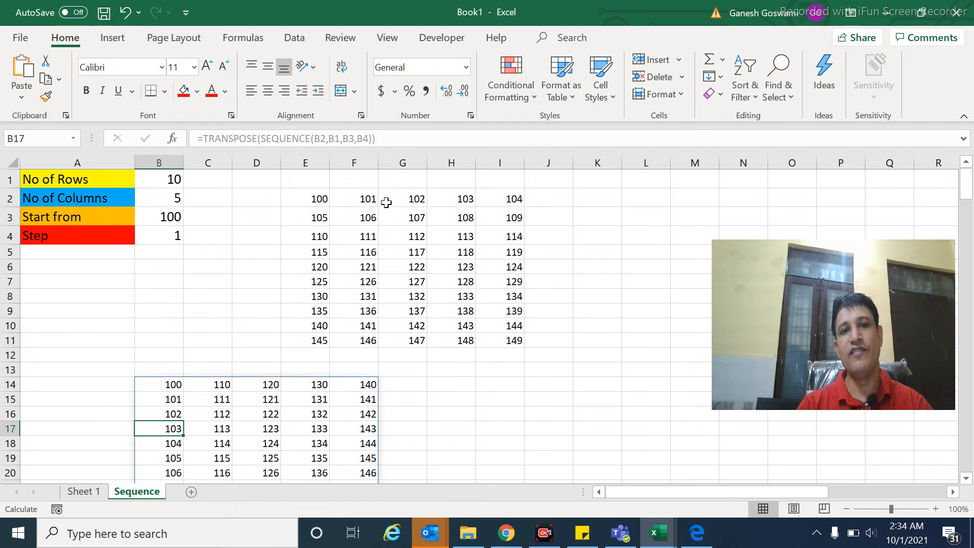
{"action": "left_click", "coordinate": [310, 198]}
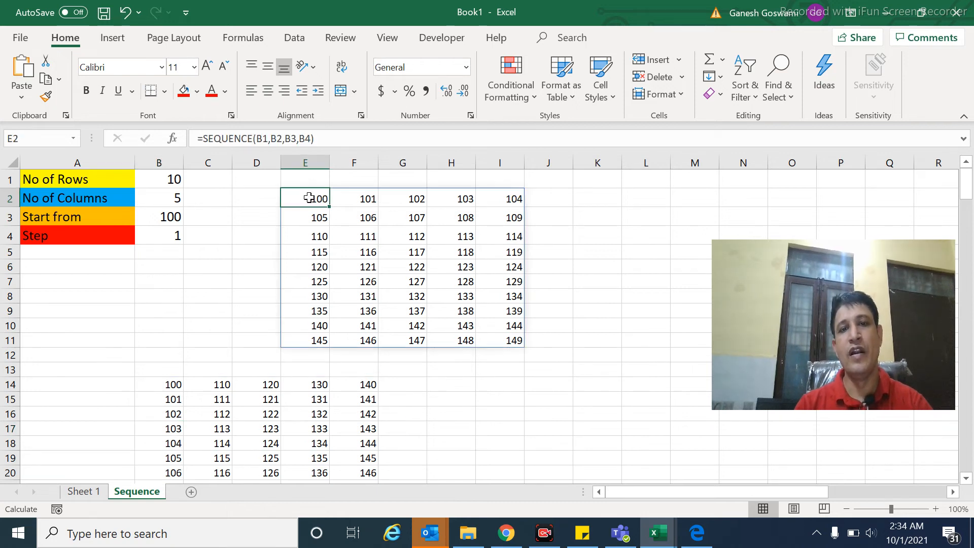
{"action": "key", "text": "Right"}
{"action": "key", "text": "Right"}
{"action": "key", "text": "Right"}
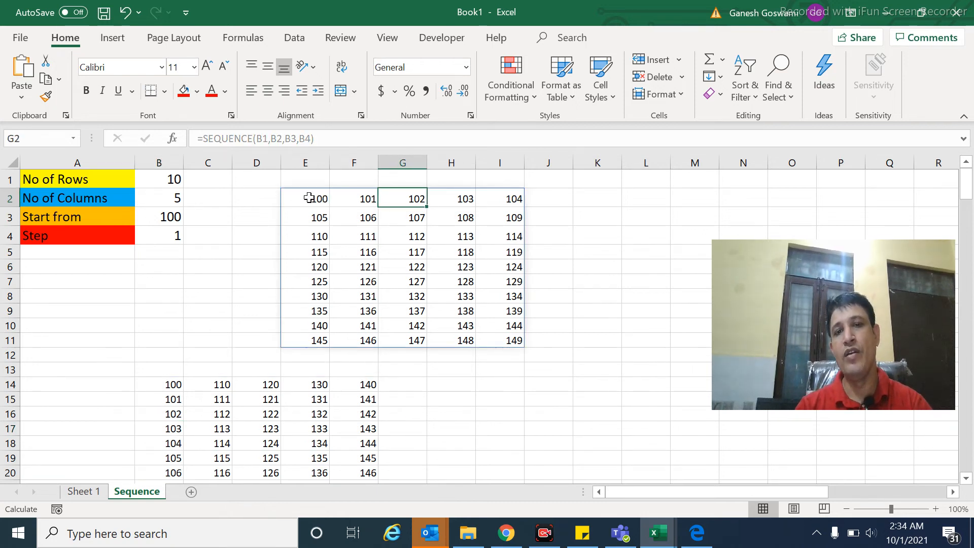
{"action": "key", "text": "Right"}
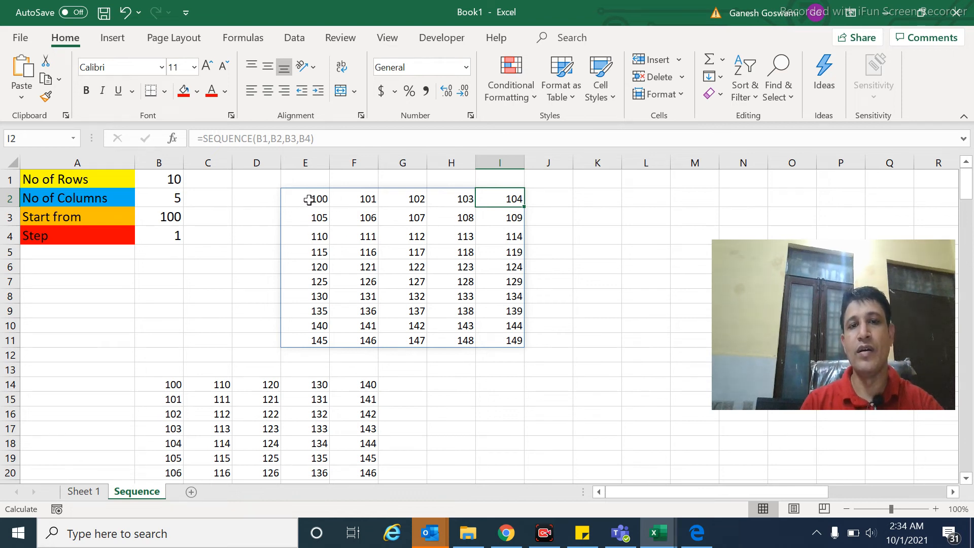
- Examine how the transposed array starting in B14 runs down its columns compared with the input values and array above
{"action": "left_click", "coordinate": [168, 389]}
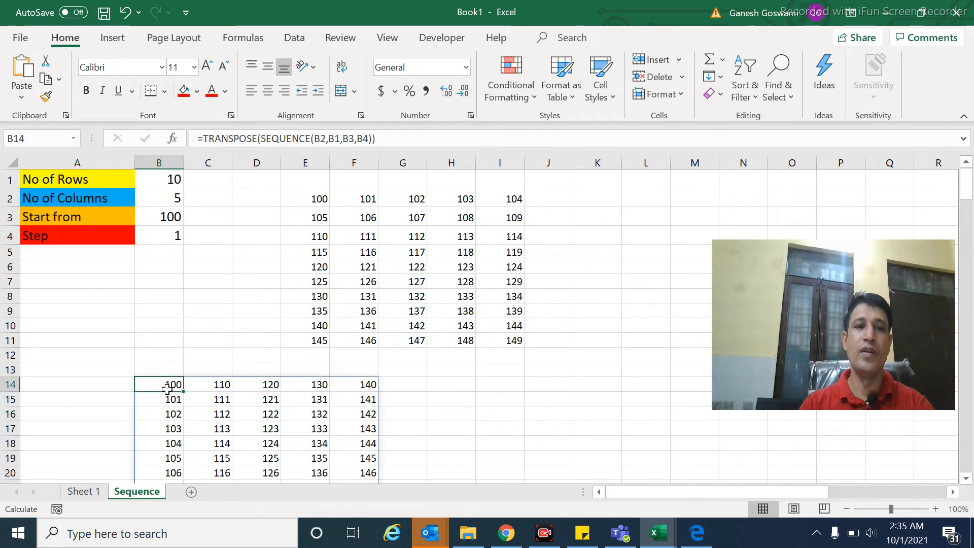
{"action": "key", "text": "Down"}
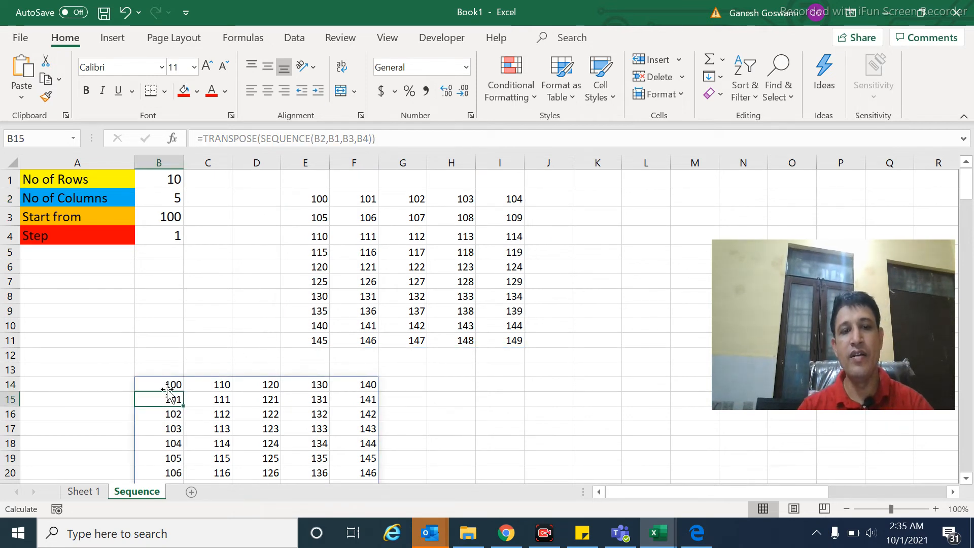
{"action": "key", "text": "Down"}
{"action": "key", "text": "Down"}
{"action": "key", "text": "Down"}
{"action": "key", "text": "Down"}
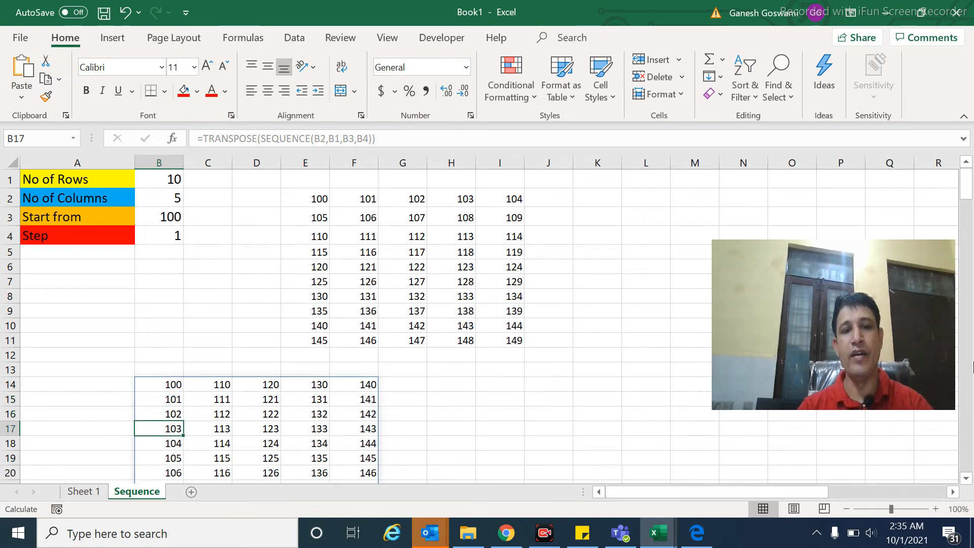
{"action": "key", "text": "Down"}
{"action": "key", "text": "Down"}
{"action": "key", "text": "Down"}
{"action": "key", "text": "Down"}
{"action": "key", "text": "Down"}
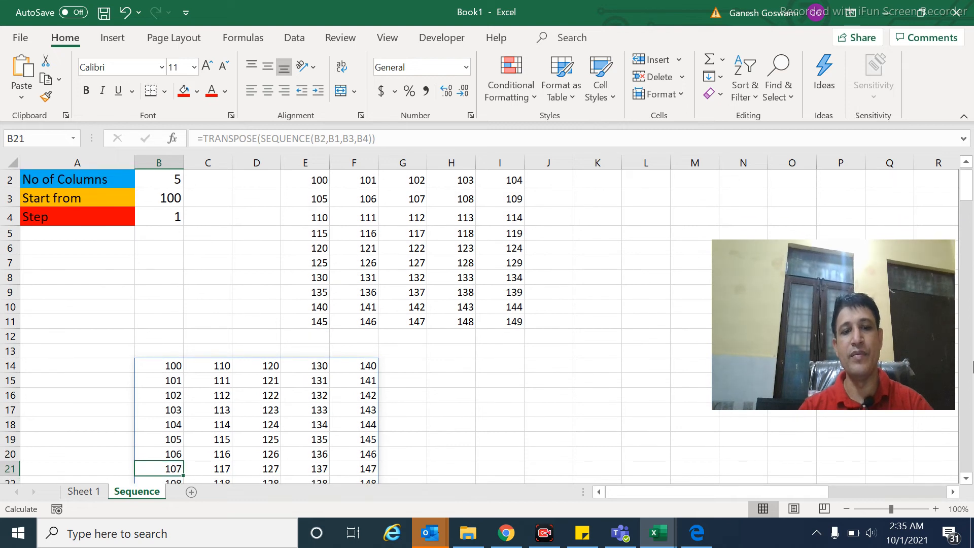
{"action": "key", "text": "Up"}
{"action": "key", "text": "Up"}
{"action": "key", "text": "Up"}
{"action": "key", "text": "Up"}
{"action": "key", "text": "Up"}
{"action": "key", "text": "Up"}
{"action": "key", "text": "Up"}
{"action": "key", "text": "Up"}
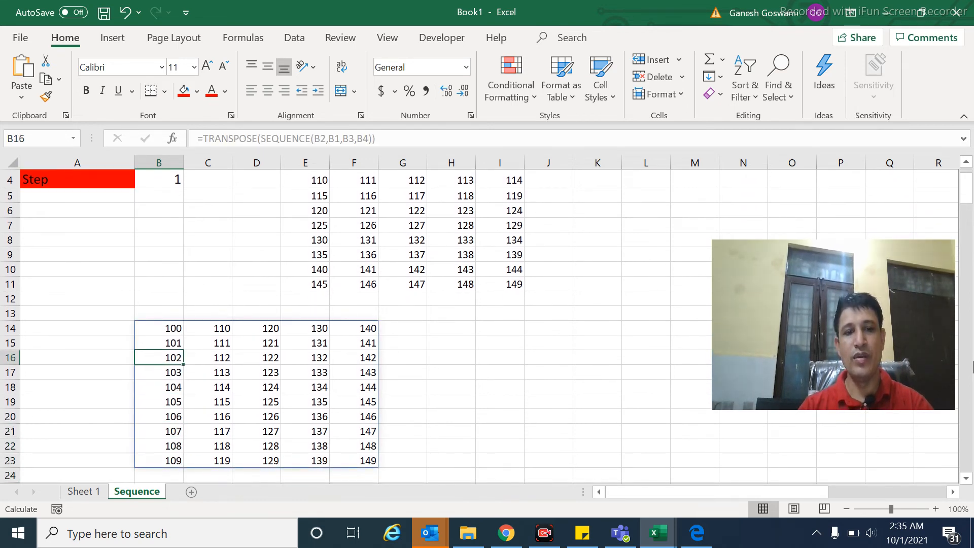
{"action": "key", "text": "Up"}
{"action": "key", "text": "Up"}
{"action": "key", "text": "Up"}
{"action": "key", "text": "Up"}
{"action": "key", "text": "Up"}
{"action": "key", "text": "Up"}
{"action": "key", "text": "Up"}
{"action": "key", "text": "Up"}
{"action": "key", "text": "Up"}
{"action": "key", "text": "Up"}
{"action": "key", "text": "Up"}
{"action": "key", "text": "Up"}
{"action": "key", "text": "Up"}
{"action": "key", "text": "Up"}
{"action": "key", "text": "Up"}
{"action": "key", "text": "Right"}
{"action": "key", "text": "Right"}
{"action": "key", "text": "Right"}
{"action": "key", "text": "Down"}
{"action": "key", "text": "Down"}
{"action": "key", "text": "Down"}
{"action": "key", "text": "Down"}
{"action": "key", "text": "Down"}
{"action": "key", "text": "Down"}
{"action": "key", "text": "Down"}
{"action": "key", "text": "Down"}
{"action": "key", "text": "Down"}
{"action": "key", "text": "Down"}
{"action": "key", "text": "Down"}
{"action": "key", "text": "Down"}
{"action": "key", "text": "Down"}
{"action": "key", "text": "Down"}
{"action": "key", "text": "Down"}
- Clear the whole transposed array in B14:F23
{"action": "key", "text": "Left"}
{"action": "key", "text": "Left"}
{"action": "key", "text": "Up"}
{"action": "key", "text": "Up"}
{"action": "key", "text": "Left"}
{"action": "key", "text": "shift+Right"}
{"action": "key", "text": "shift+Right"}
{"action": "key", "text": "shift+Right"}
{"action": "key", "text": "shift+Right"}
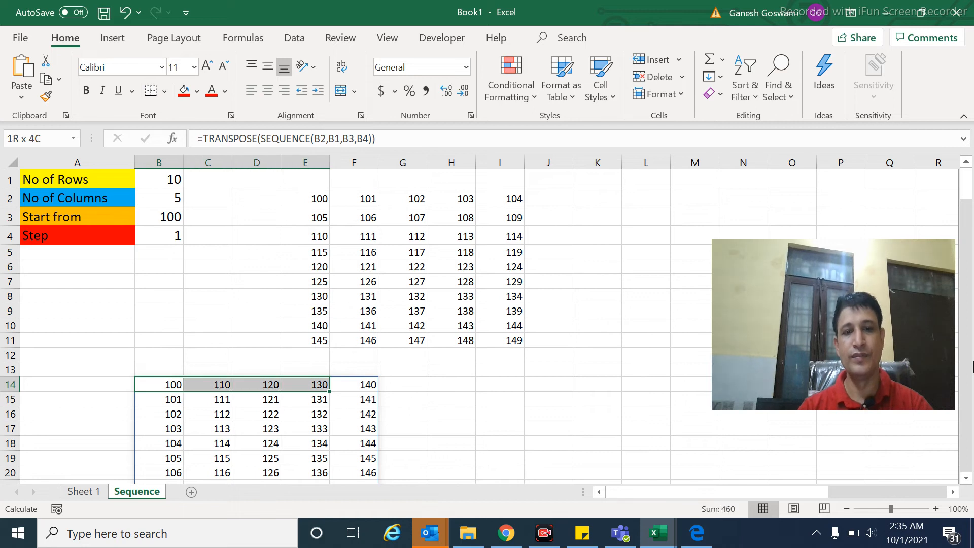
{"action": "key", "text": "ctrl+shift+Down"}
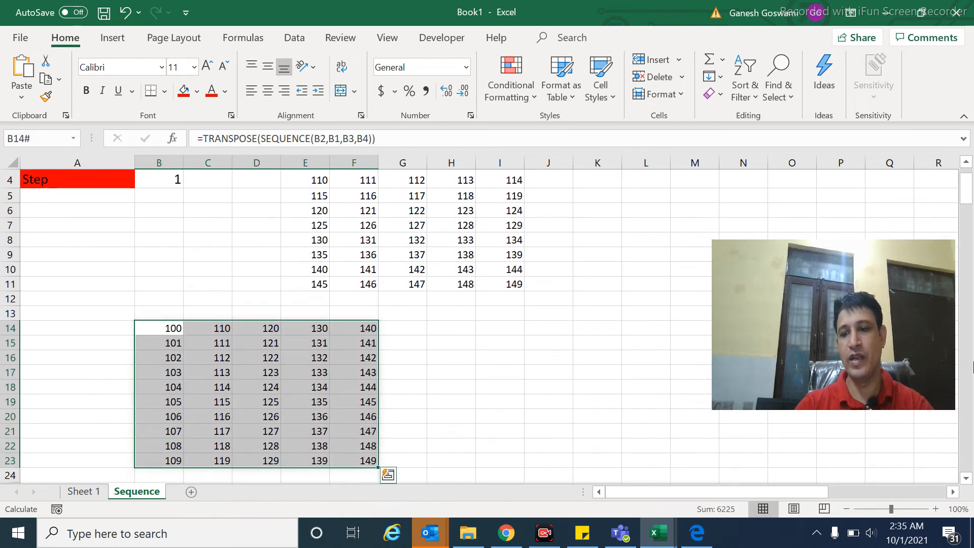
{"action": "key", "text": "Delete"}
- Clear the whole SEQUENCE array in E2:I11
{"action": "key", "text": "ctrl+Up"}
{"action": "key", "text": "ctrl+Up"}
{"action": "key", "text": "Down"}
{"action": "key", "text": "Down"}
{"action": "key", "text": "Right"}
{"action": "key", "text": "Right"}
{"action": "key", "text": "Up"}
{"action": "key", "text": "Right"}
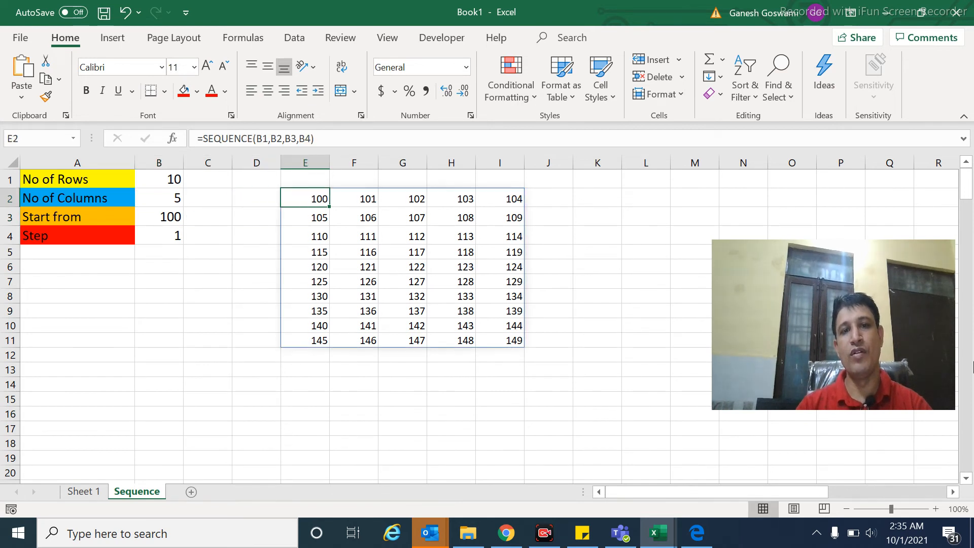
{"action": "key", "text": "shift+Right"}
{"action": "key", "text": "shift+Right"}
{"action": "key", "text": "shift+Right"}
{"action": "key", "text": "shift+Right"}
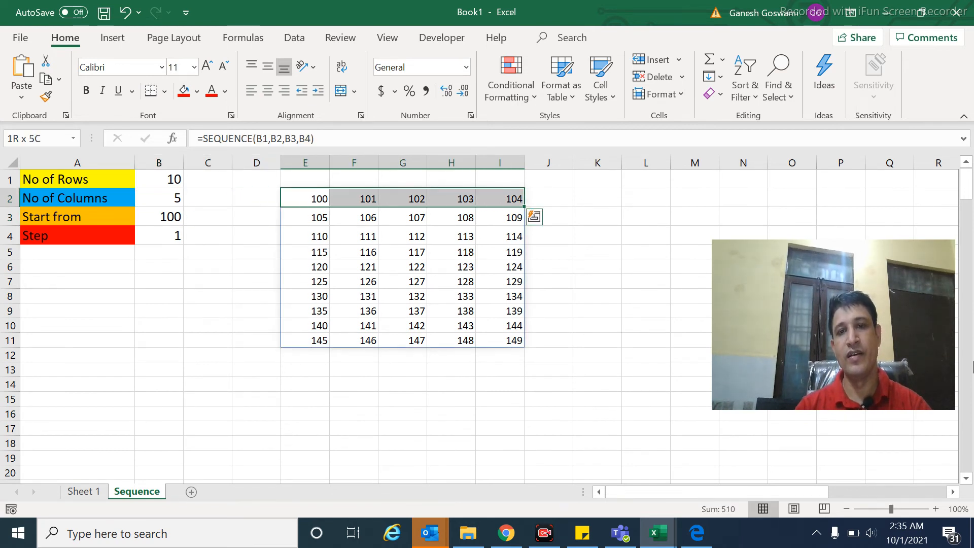
{"action": "key", "text": "ctrl+shift+Down"}
{"action": "key", "text": "BackSpace"}
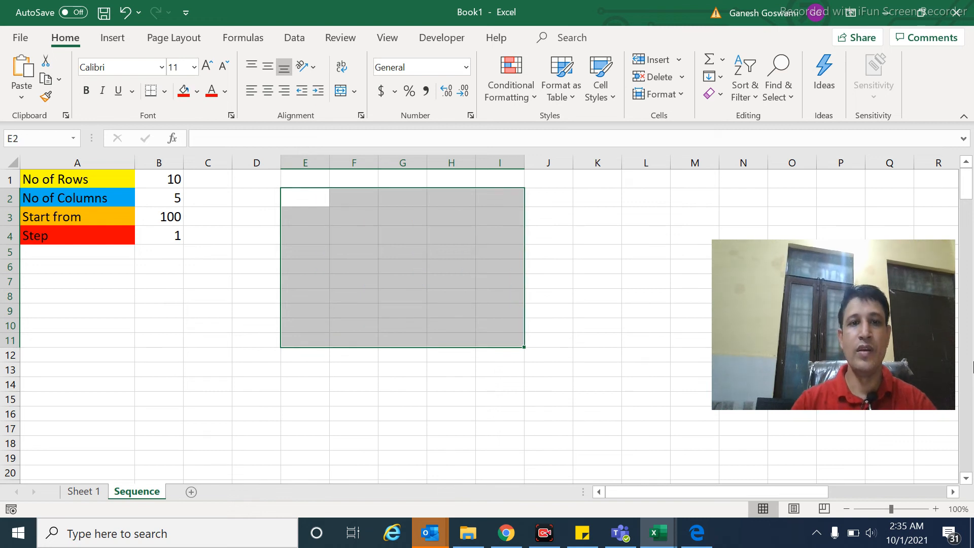
- Start a new SEQUENCE formula in E2 that references B1 for the rows and B2 for the columns
{"action": "key", "text": "Return"}
{"action": "key", "text": "Up"}
{"action": "type", "text": "="}
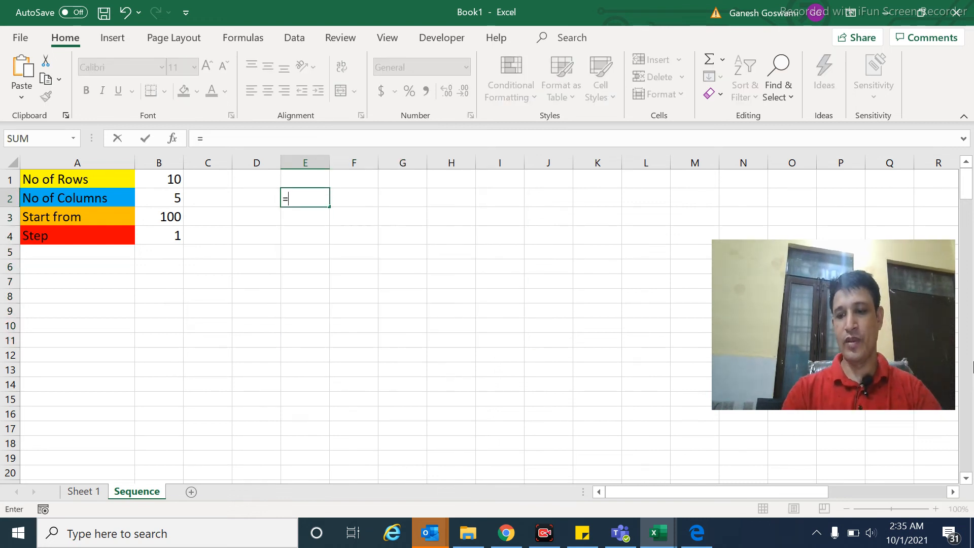
{"action": "type", "text": "se"}
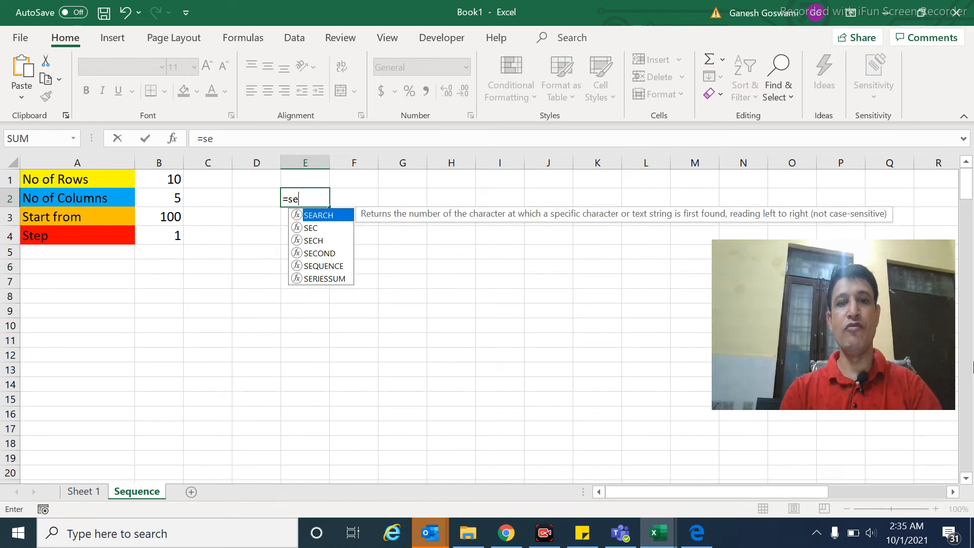
{"action": "type", "text": "quence("}
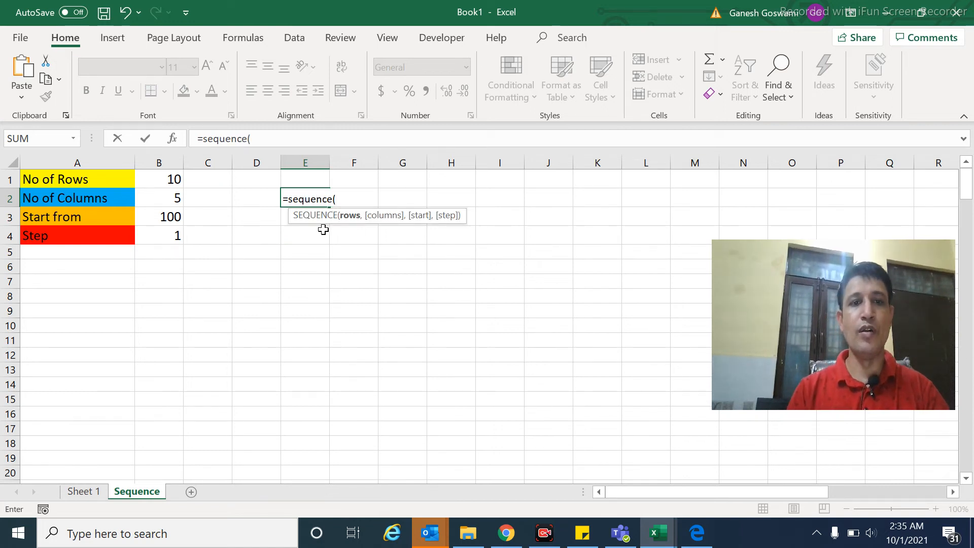
{"action": "left_click", "coordinate": [147, 181]}
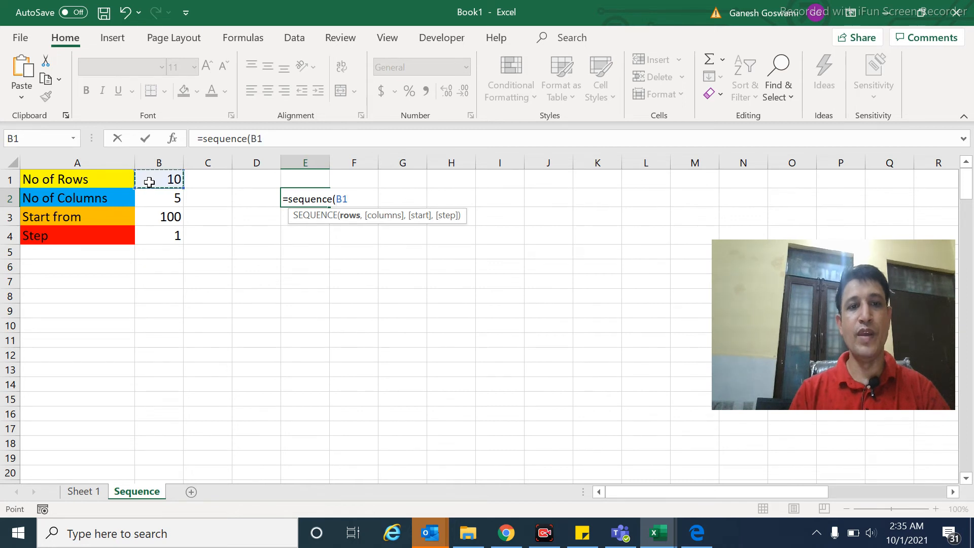
{"action": "type", "text": ","}
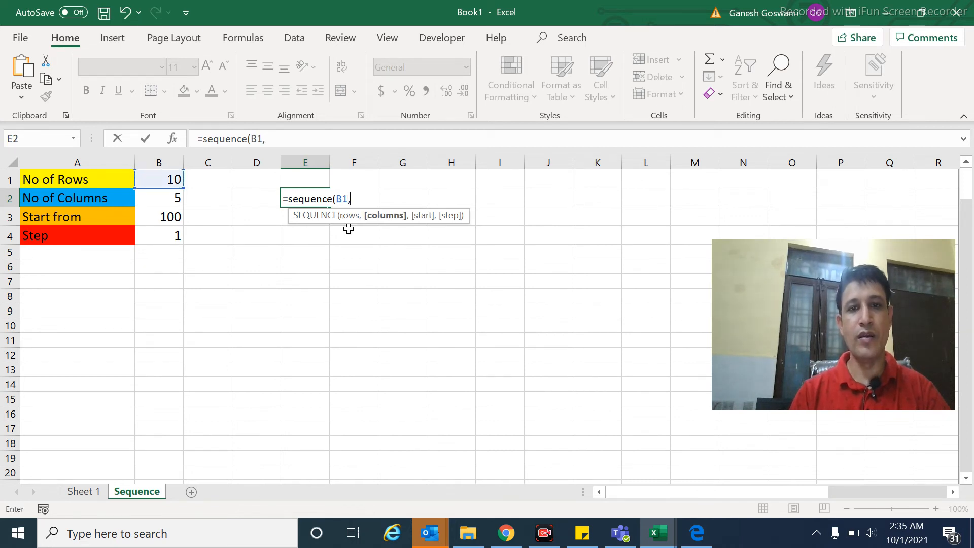
{"action": "left_click", "coordinate": [157, 197]}
{"action": "type", "text": ","}
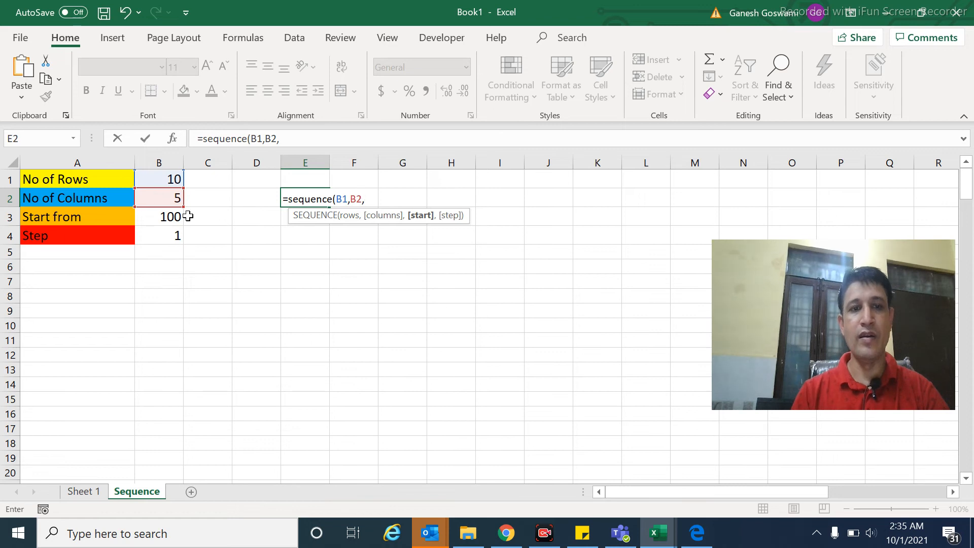
- Add B3 as the start and B4 as the step to the SEQUENCE formula in E2
{"action": "left_click", "coordinate": [159, 219]}
{"action": "type", "text": ","}
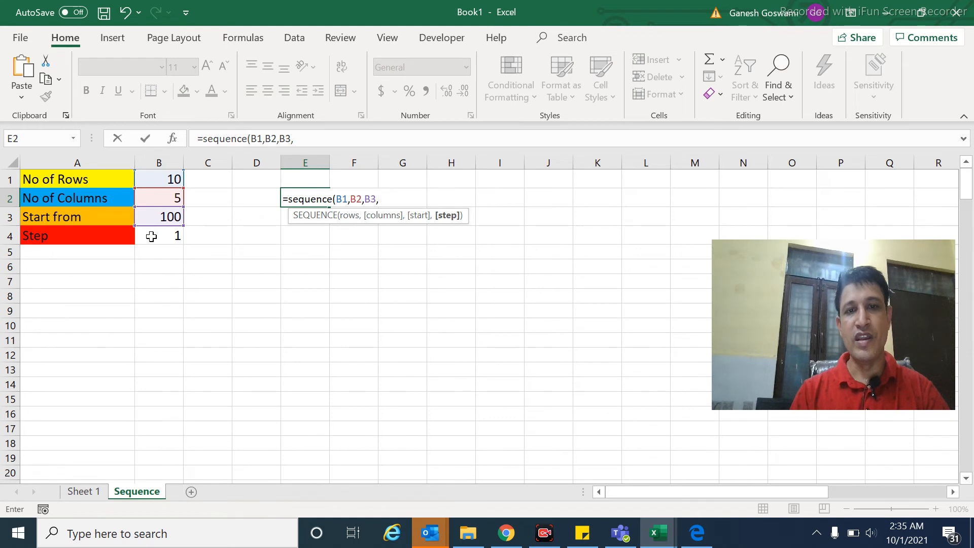
{"action": "left_click", "coordinate": [156, 236]}
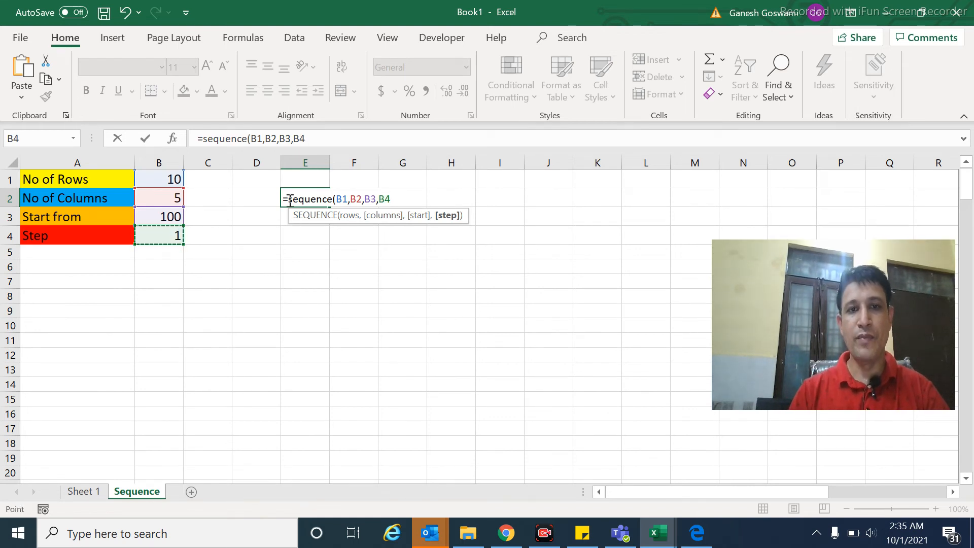
- Wrap the SEQUENCE formula in E2 in the ROMAN function, close both parentheses and enter it
{"action": "left_click", "coordinate": [289, 201]}
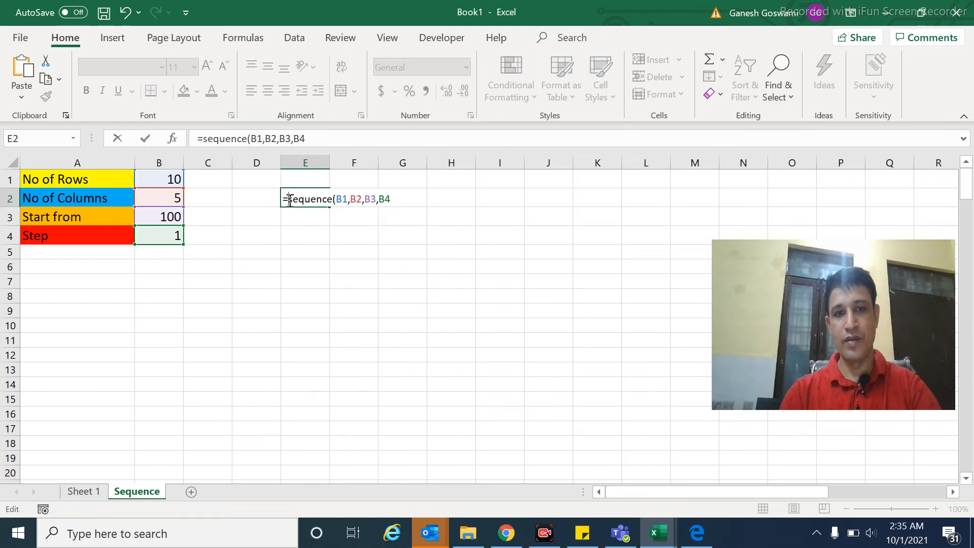
{"action": "type", "text": "Roman"}
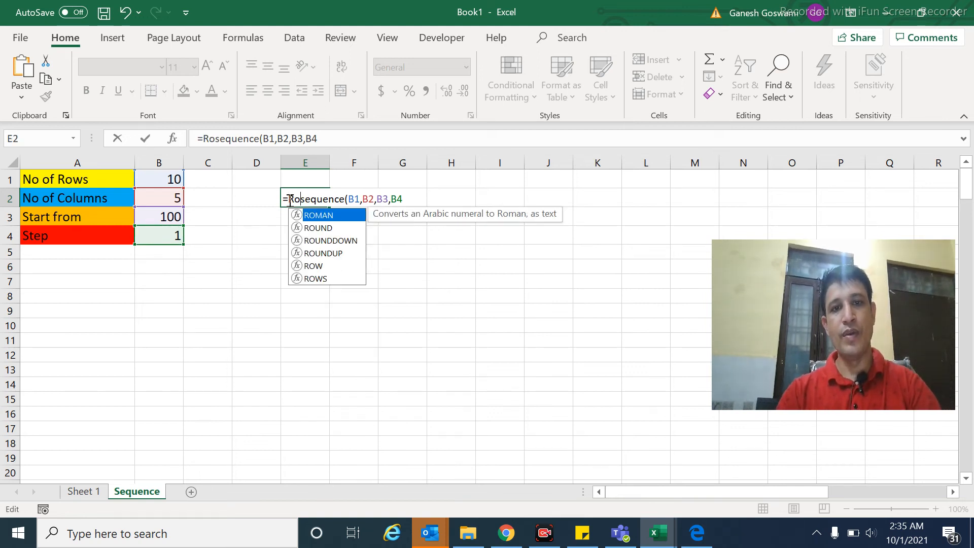
{"action": "type", "text": "("}
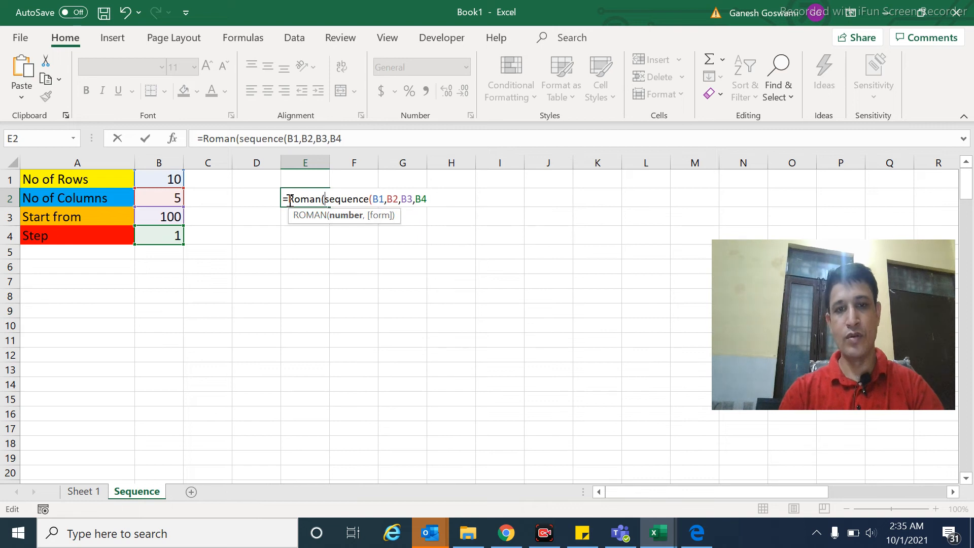
{"action": "left_click", "coordinate": [436, 202]}
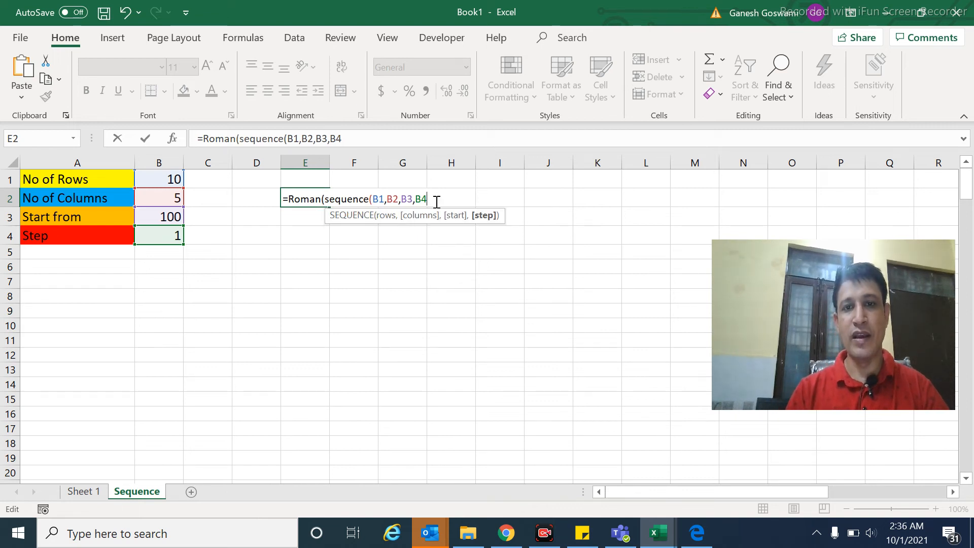
{"action": "type", "text": ")"}
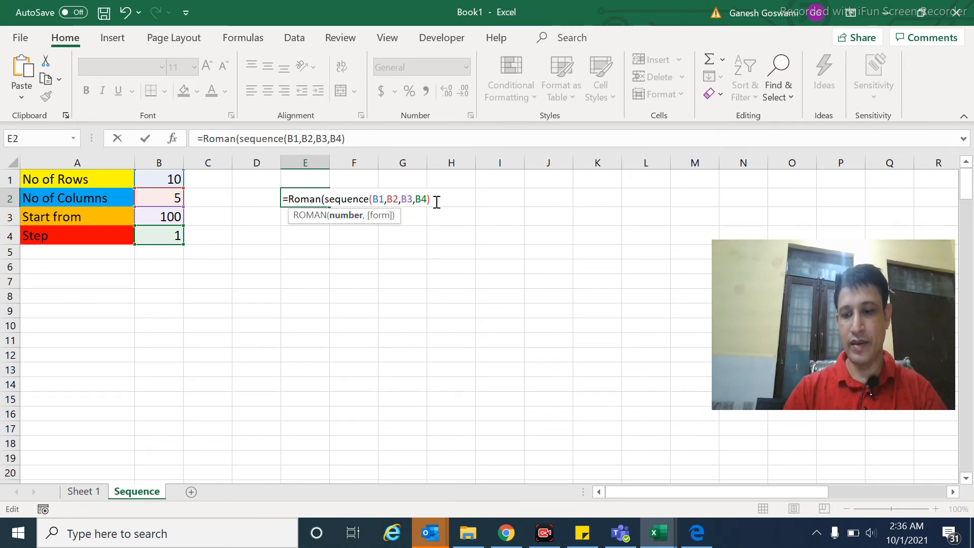
{"action": "type", "text": ")"}
{"action": "key", "text": "Return"}
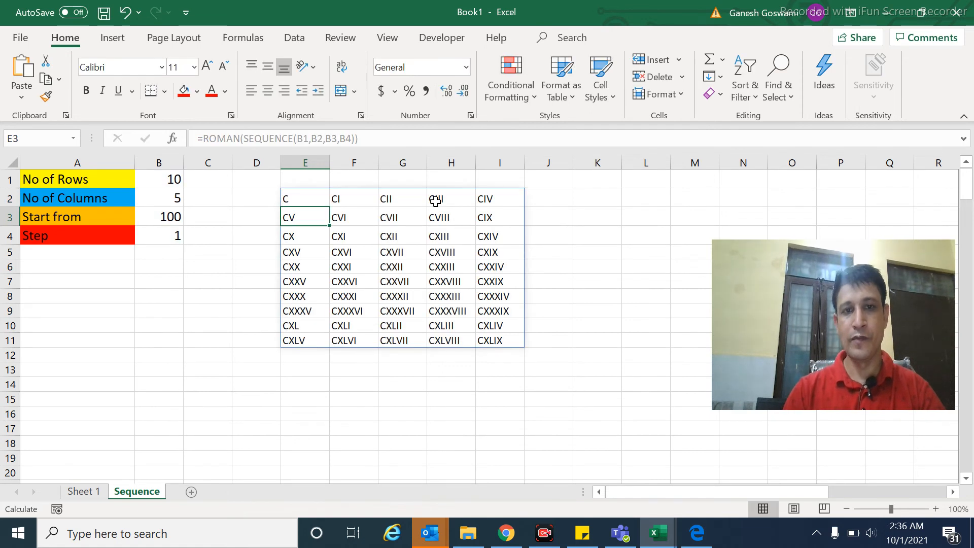
- Examine the Roman numeral array in E2:I11, going down its first column and across its top rows
{"action": "key", "text": "Up"}
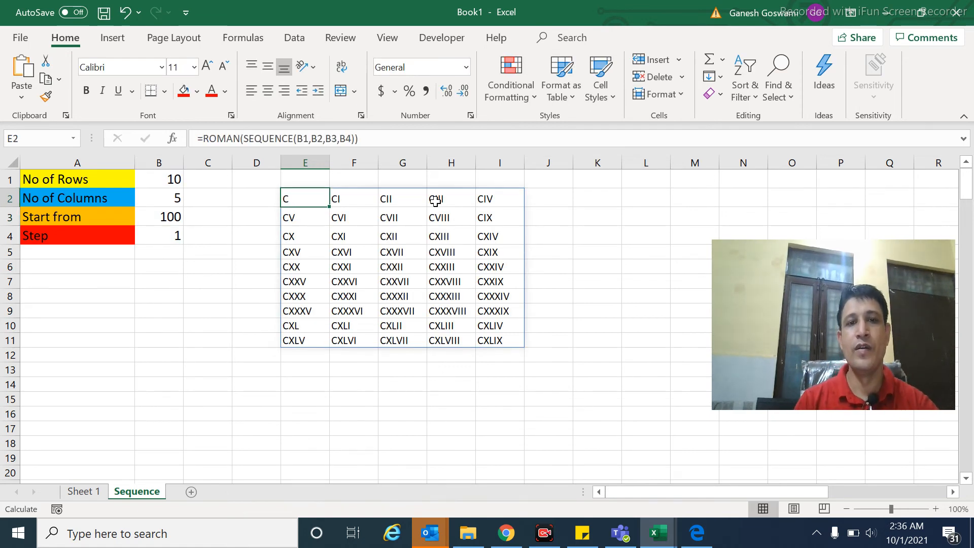
{"action": "key", "text": "shift+Down"}
{"action": "key", "text": "shift+Down"}
{"action": "key", "text": "shift+Down"}
{"action": "key", "text": "shift+Down"}
{"action": "key", "text": "shift+Down"}
{"action": "key", "text": "shift+Down"}
{"action": "key", "text": "shift+Down"}
{"action": "key", "text": "shift+Down"}
{"action": "key", "text": "shift+Down"}
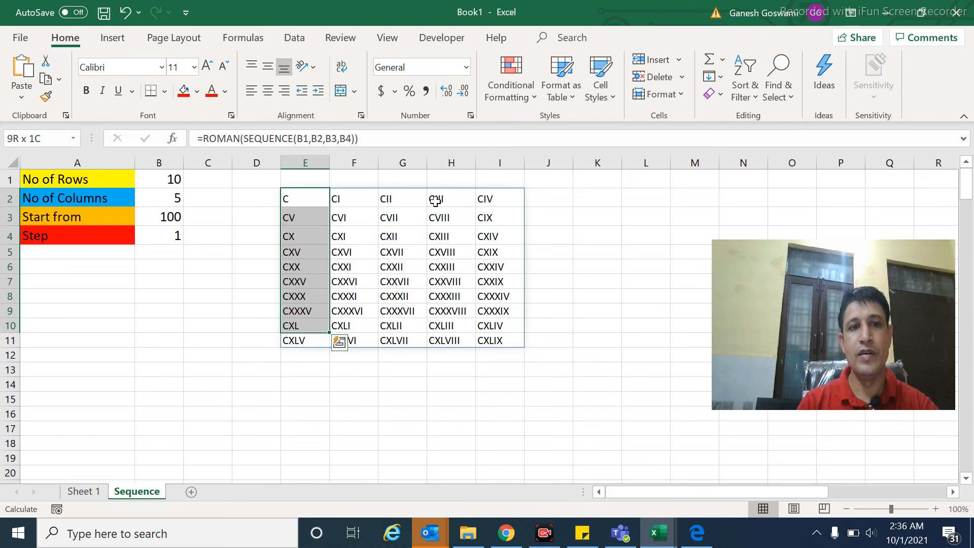
{"action": "key", "text": "Right"}
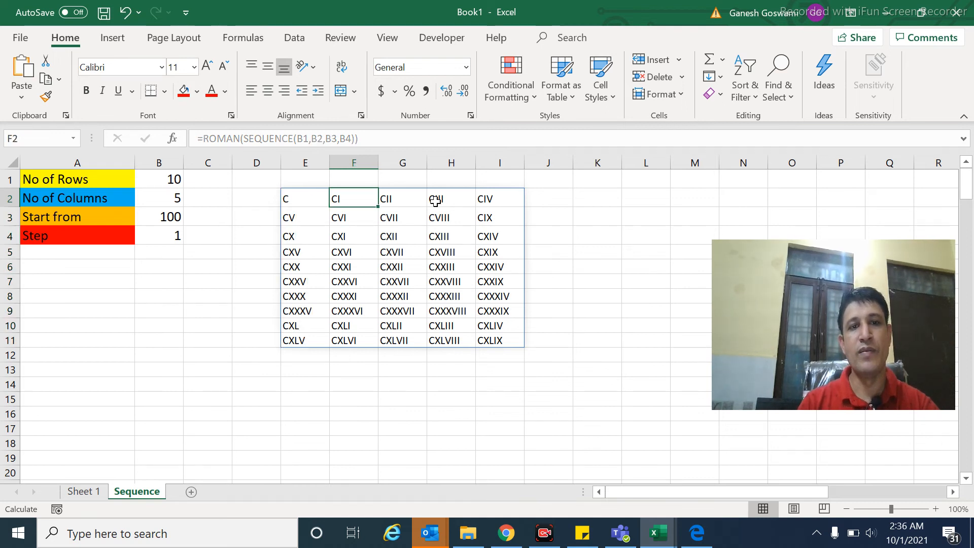
{"action": "key", "text": "Down"}
{"action": "key", "text": "Right"}
{"action": "key", "text": "Right"}
{"action": "key", "text": "Right"}
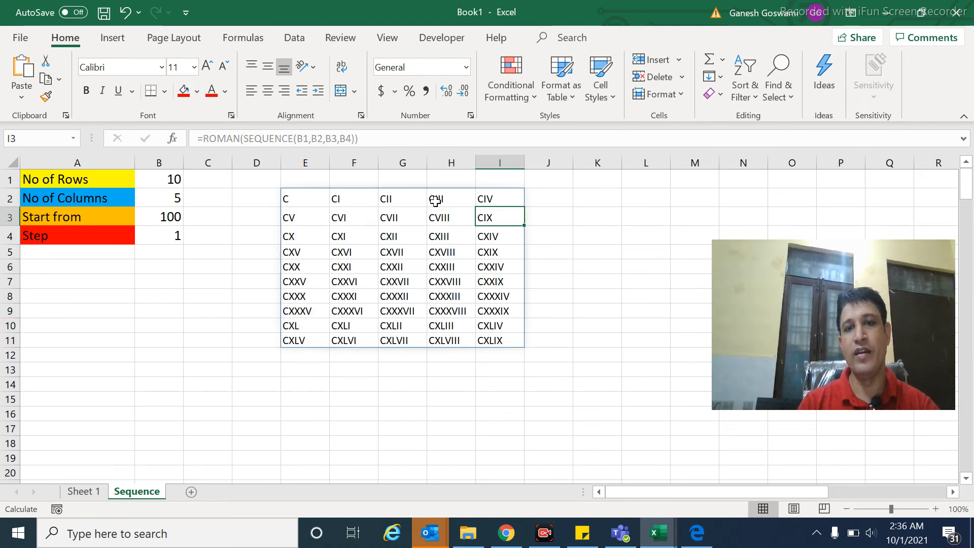
{"action": "key", "text": "Left"}
{"action": "key", "text": "Left"}
{"action": "key", "text": "Left"}
{"action": "key", "text": "Left"}
{"action": "key", "text": "Up"}
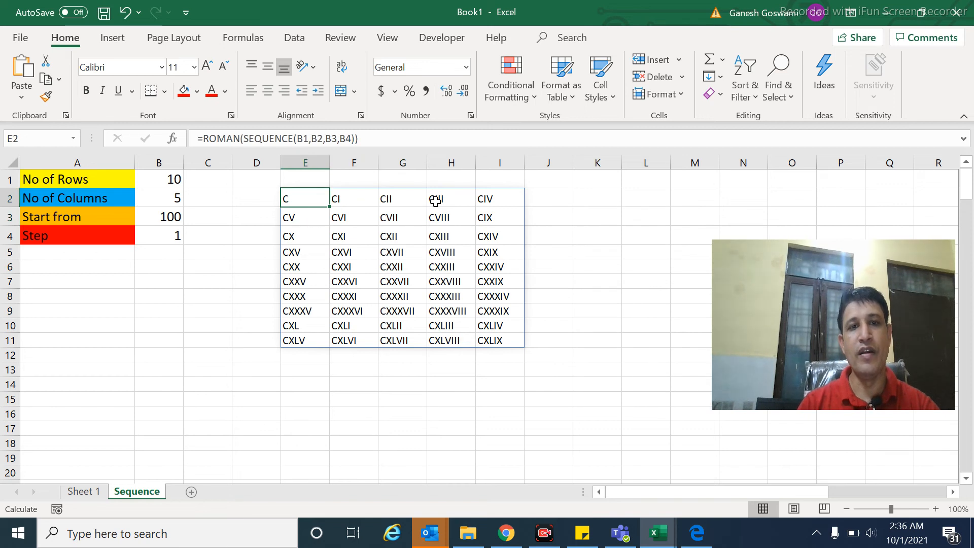
{"action": "key", "text": "Right"}
{"action": "key", "text": "Right"}
{"action": "key", "text": "Right"}
{"action": "key", "text": "Left"}
{"action": "key", "text": "Left"}
{"action": "key", "text": "Right"}
{"action": "key", "text": "Right"}
{"action": "key", "text": "Left"}
{"action": "key", "text": "Left"}
{"action": "key", "text": "Left"}
- Clear the whole Roman numeral array in E2:I11 and return to E2
{"action": "key", "text": "shift+Right"}
{"action": "key", "text": "shift+Right"}
{"action": "key", "text": "shift+Right"}
{"action": "key", "text": "shift+Right"}
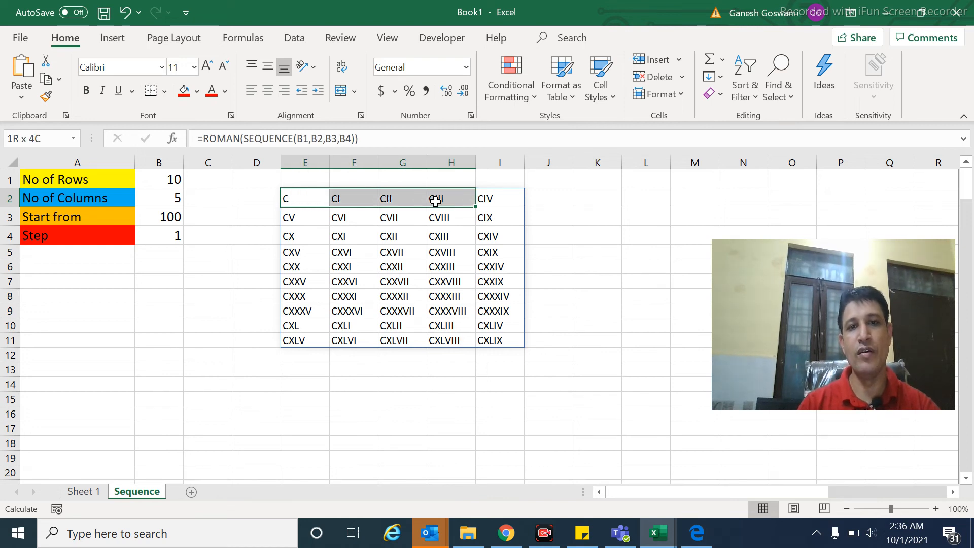
{"action": "key", "text": "ctrl+shift+Down"}
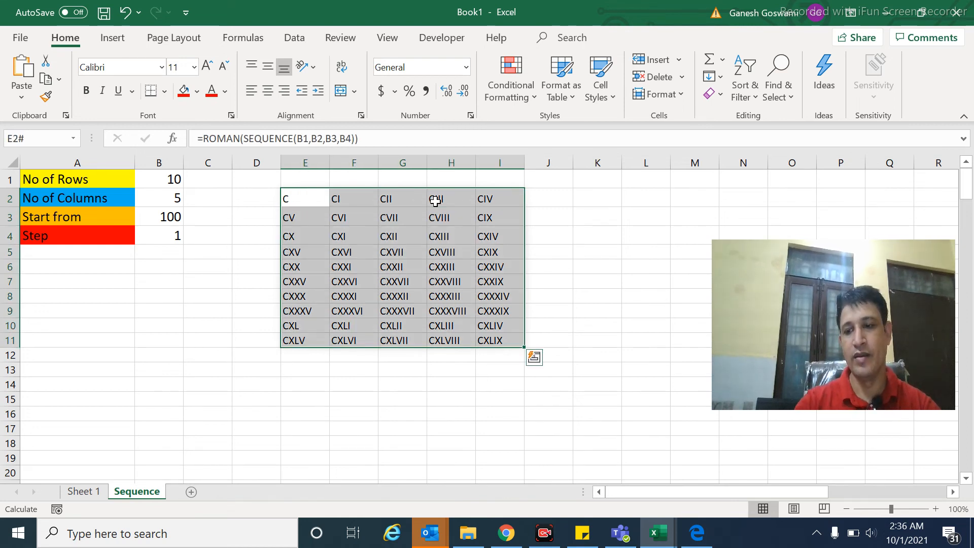
{"action": "key", "text": "Delete"}
{"action": "key", "text": "Left"}
{"action": "key", "text": "Right"}
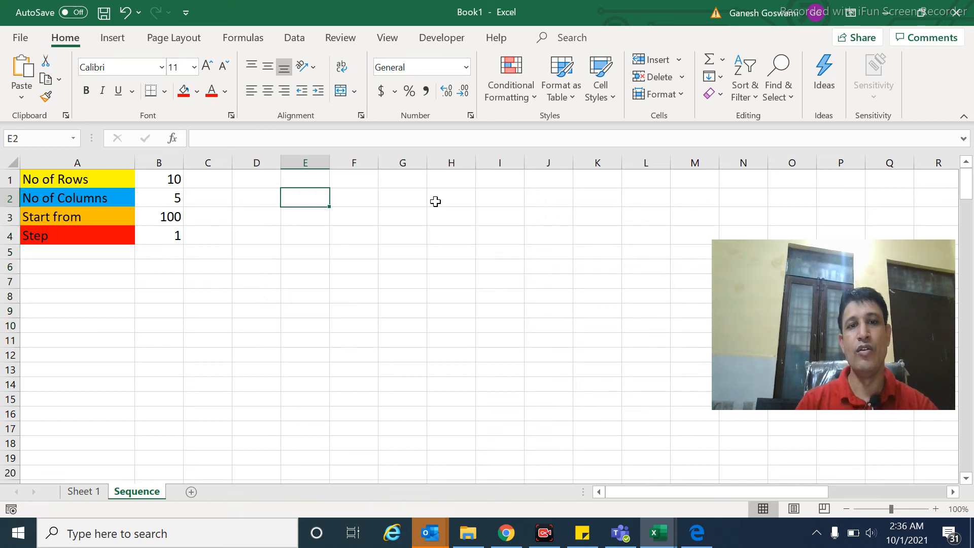
{"action": "key", "text": "Down"}
{"action": "key", "text": "Up"}
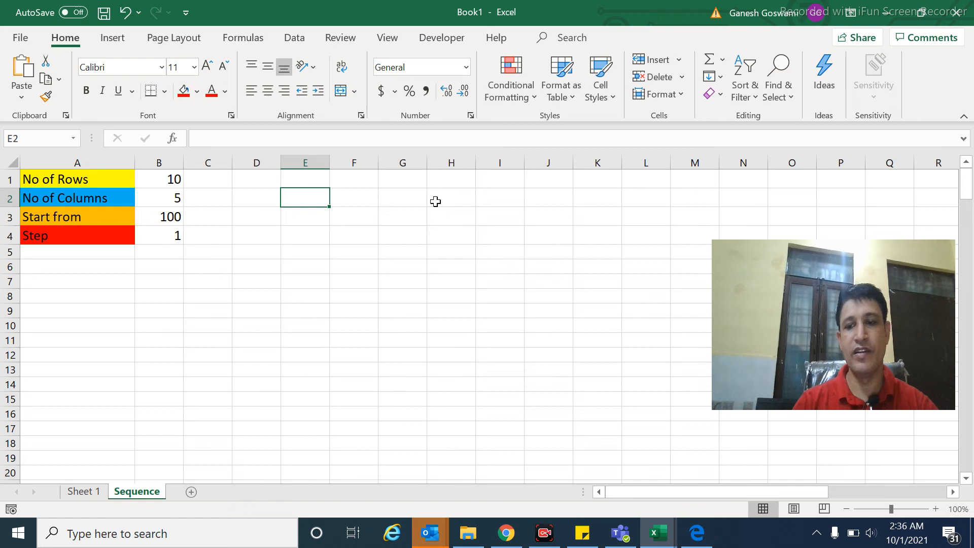
- Start a new SEQUENCE formula in cell E2, up to its opening parenthesis
{"action": "type", "text": "="}
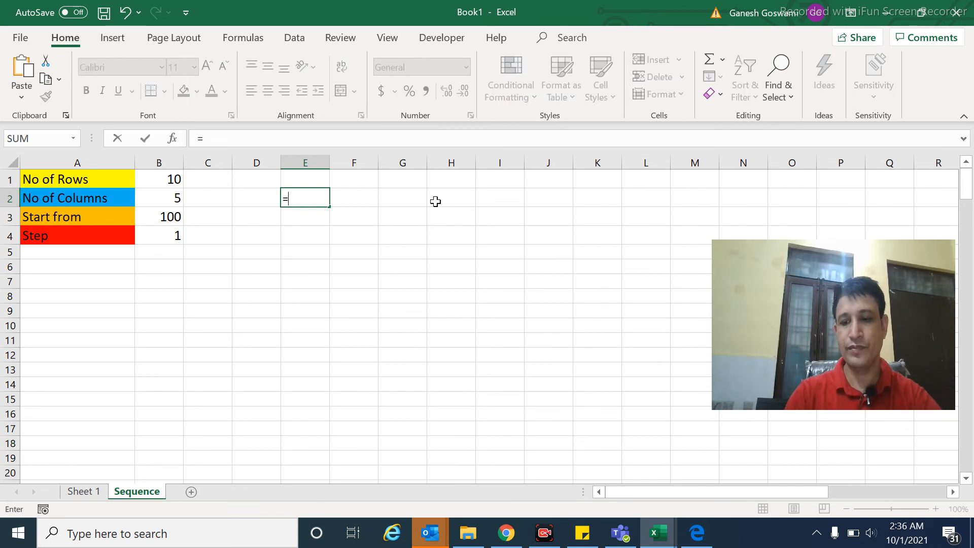
{"action": "type", "text": "s"}
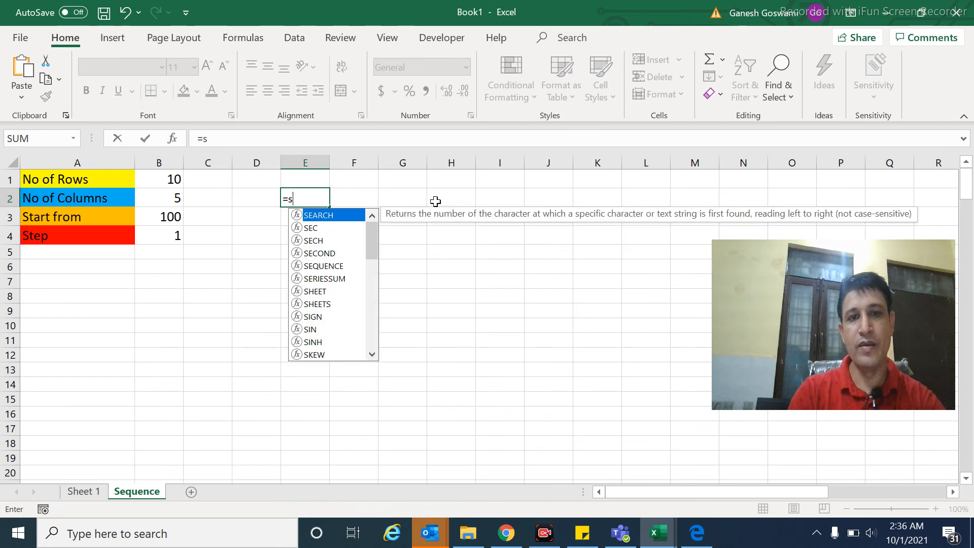
{"action": "type", "text": "equ"}
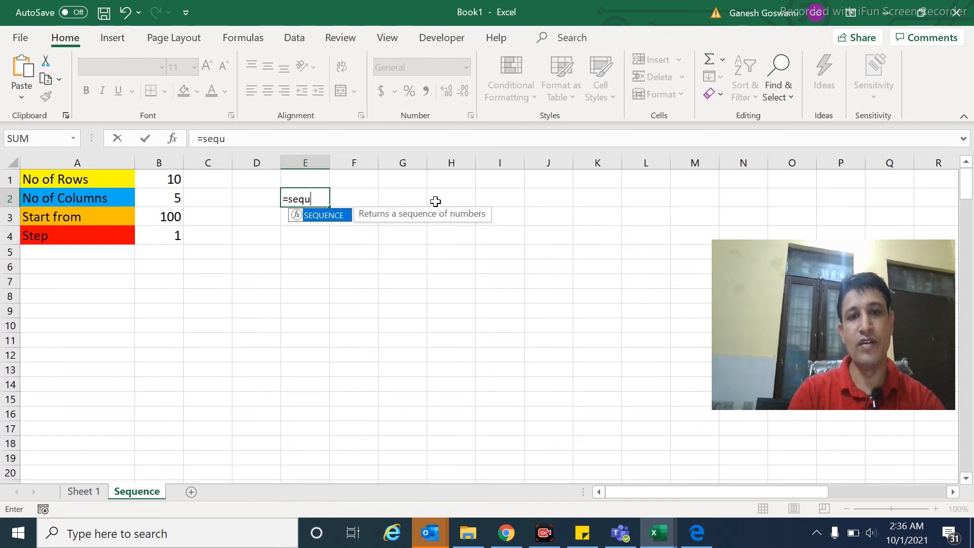
{"action": "type", "text": "nce"}
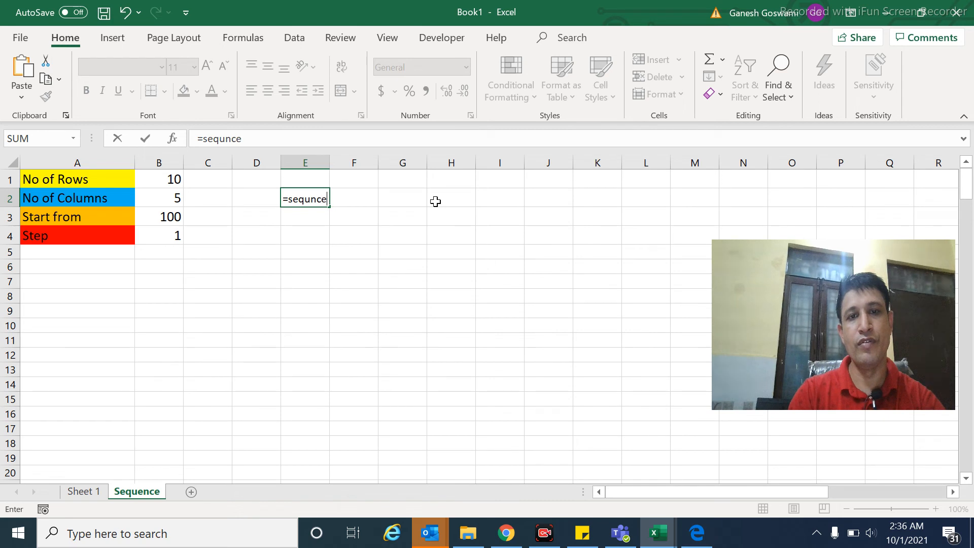
{"action": "key", "text": "BackSpace"}
{"action": "key", "text": "BackSpace"}
{"action": "key", "text": "BackSpace"}
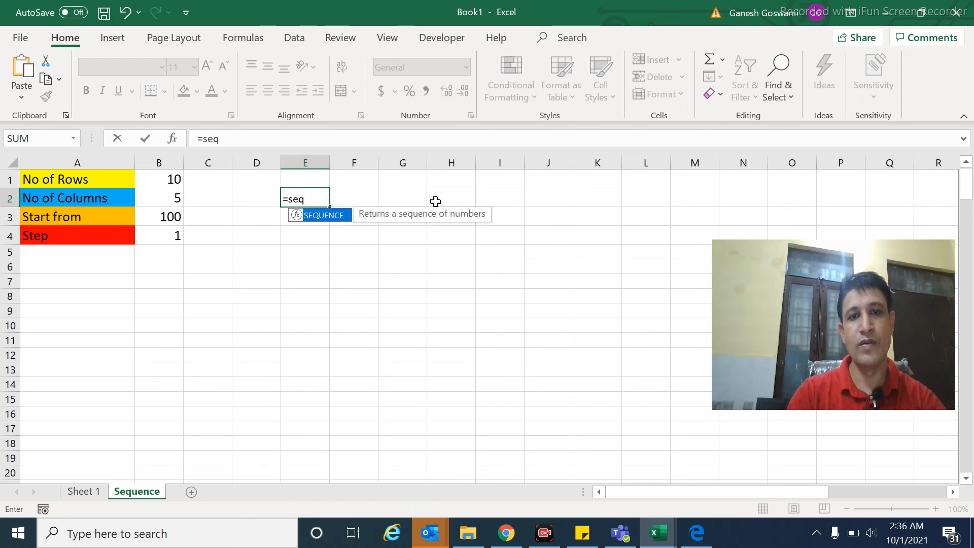
{"action": "type", "text": "uence"}
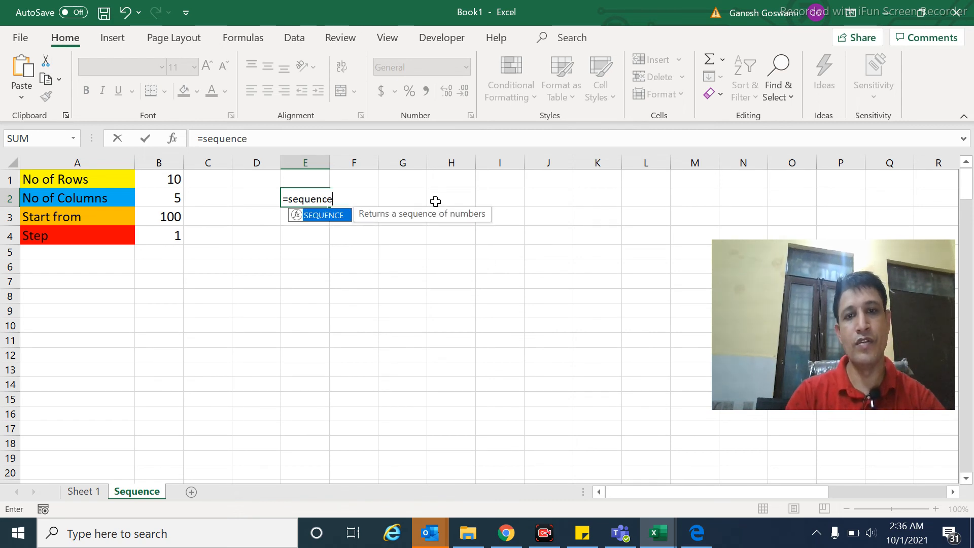
{"action": "type", "text": "("}
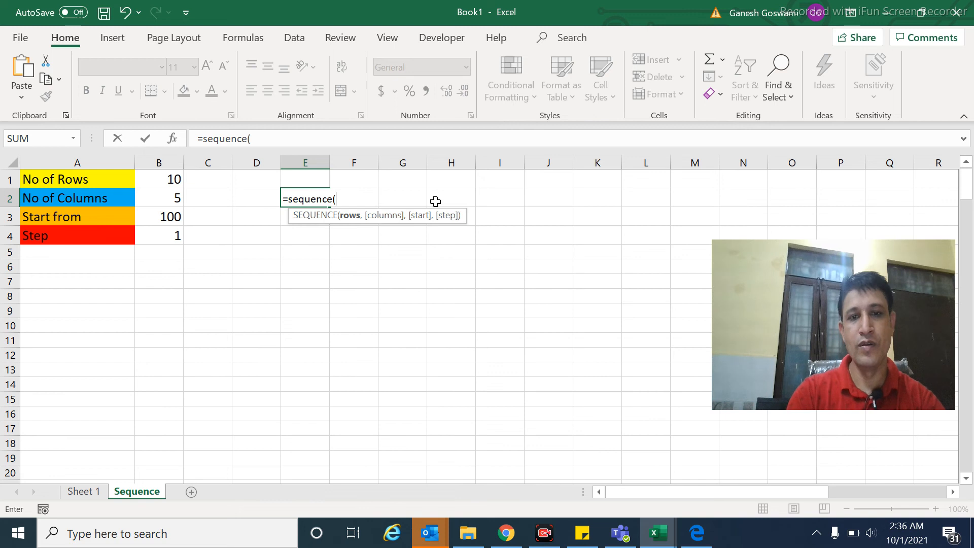
- Reference B1 for the rows, B2 for the columns and B3 for the start in the SEQUENCE formula
{"action": "left_click", "coordinate": [162, 182]}
{"action": "type", "text": ","}
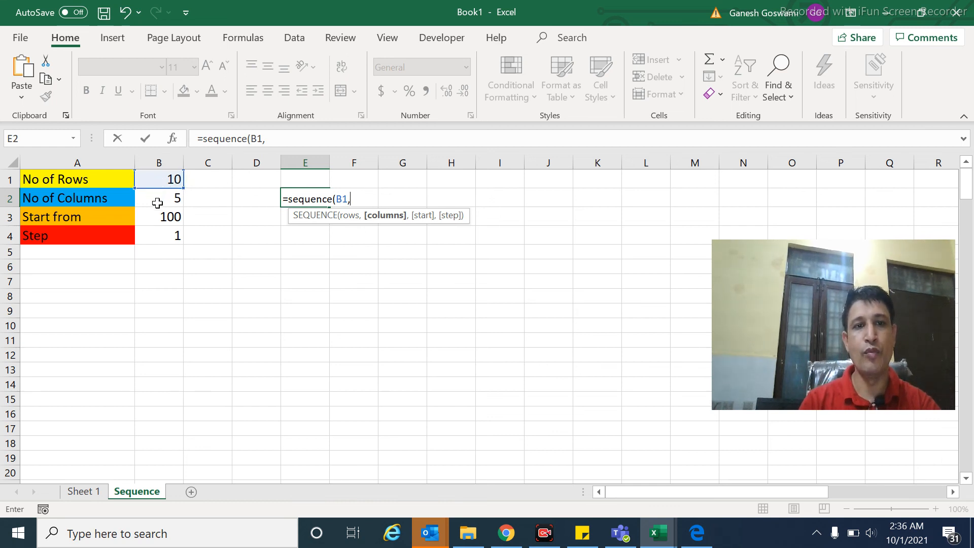
{"action": "left_click", "coordinate": [158, 202]}
{"action": "type", "text": ","}
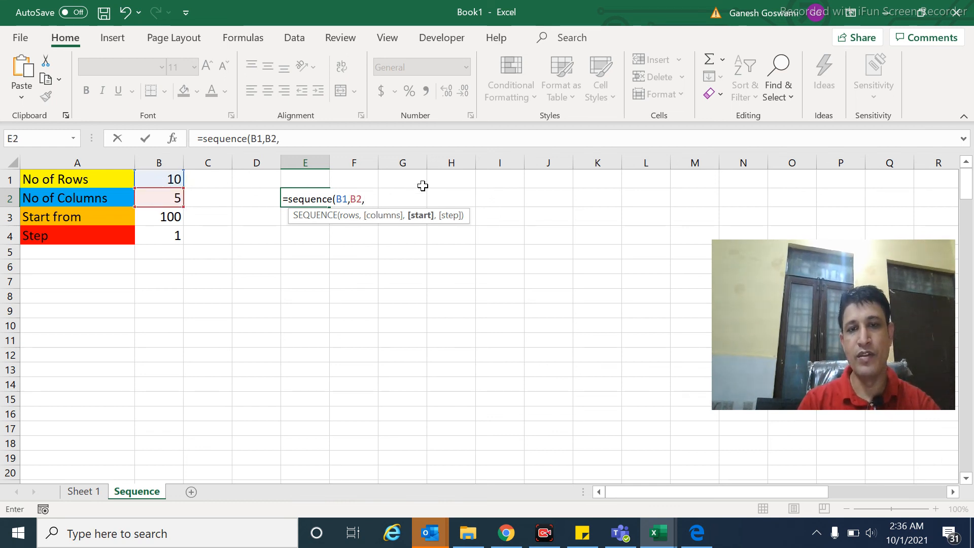
{"action": "left_click", "coordinate": [160, 218]}
{"action": "type", "text": ","}
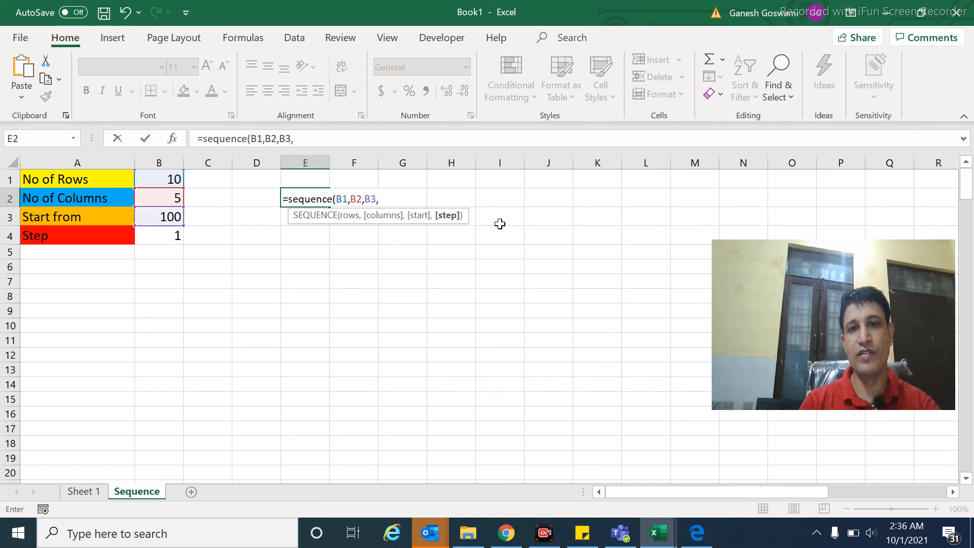
{"action": "left_click", "coordinate": [168, 241]}
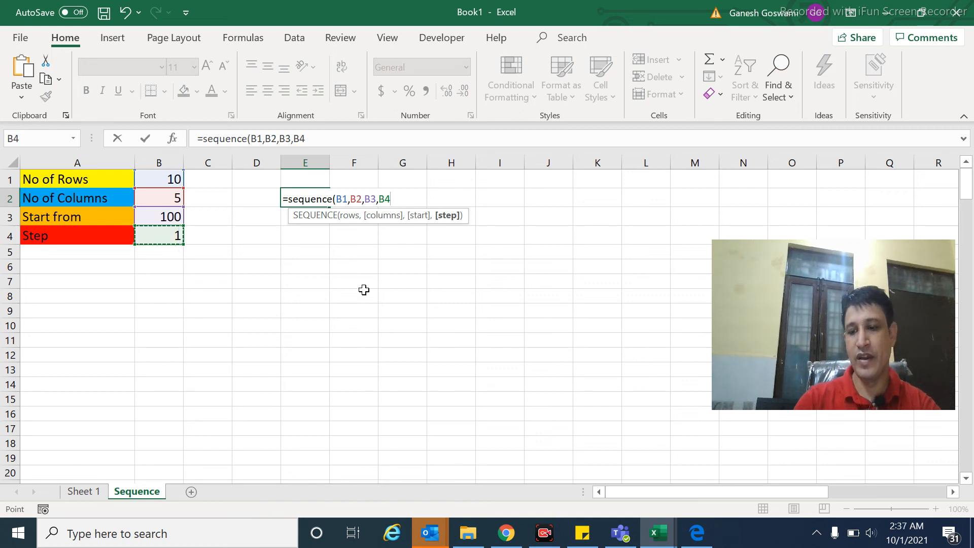
{"action": "type", "text": ")"}
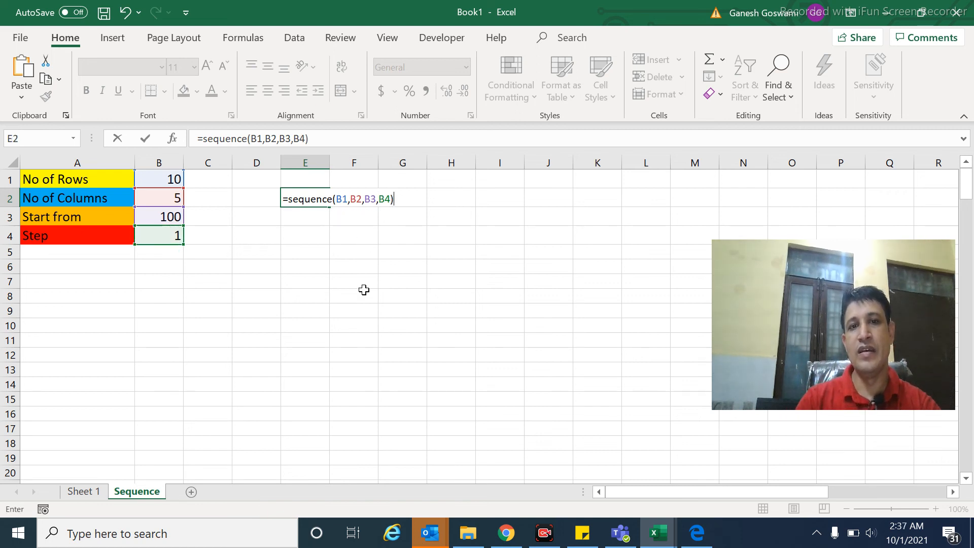
{"action": "key", "text": "BackSpace"}
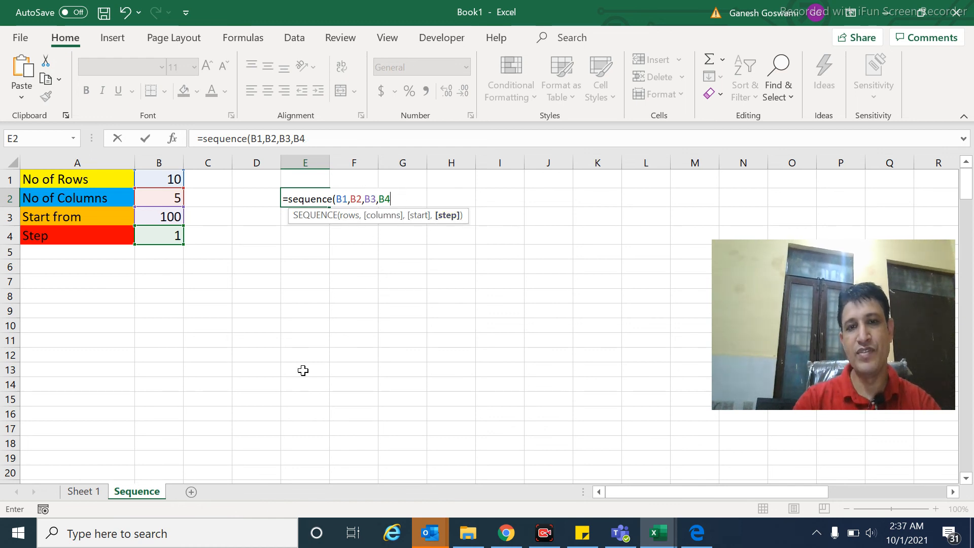
{"action": "key", "text": "BackSpace"}
{"action": "key", "text": "BackSpace"}
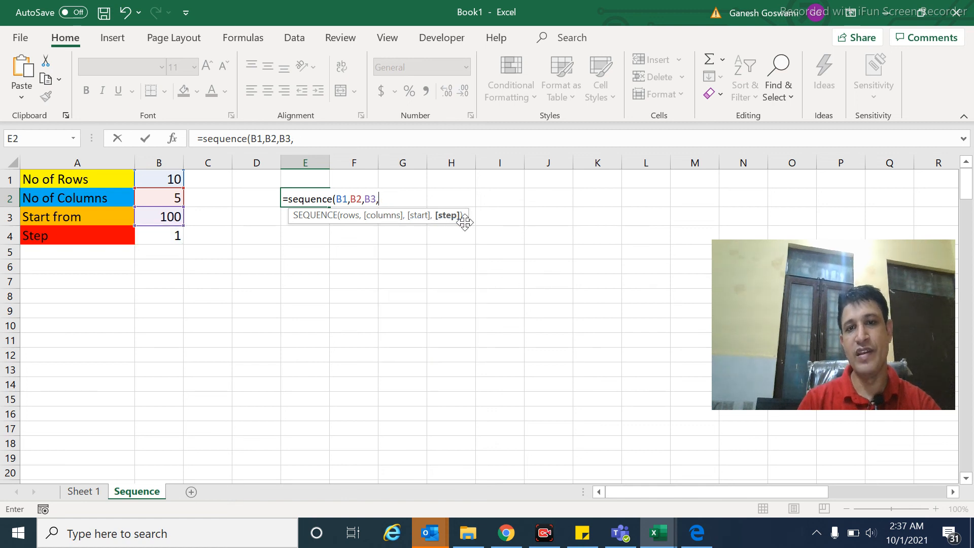
- Use RANDBETWEEN(500,1000) as the step argument and enter the SEQUENCE formula in E2
{"action": "type", "text": "randbetween("}
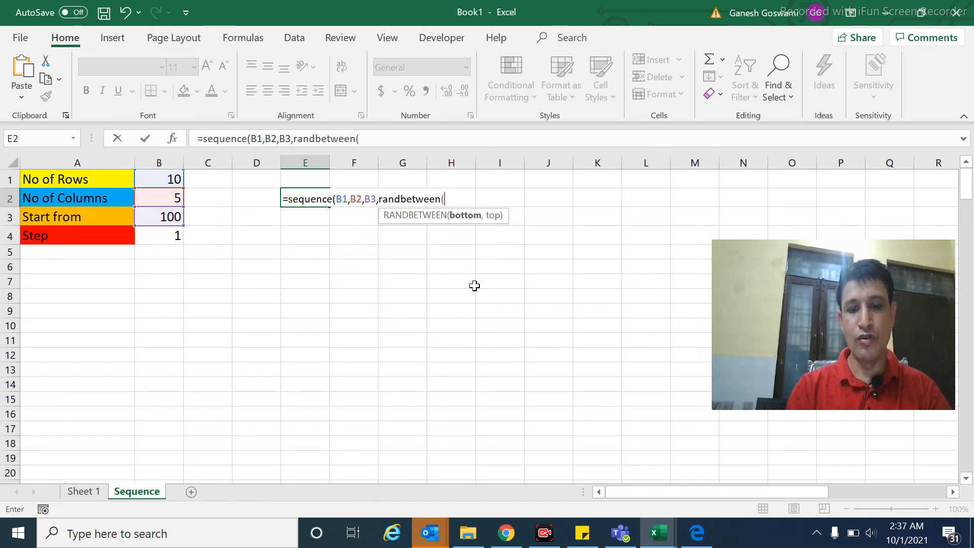
{"action": "type", "text": "500"}
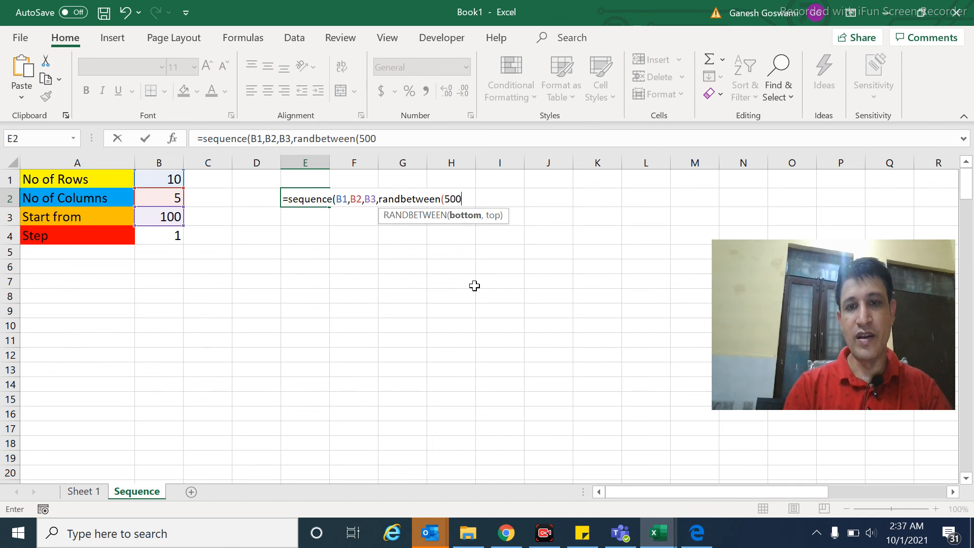
{"action": "type", "text": ","}
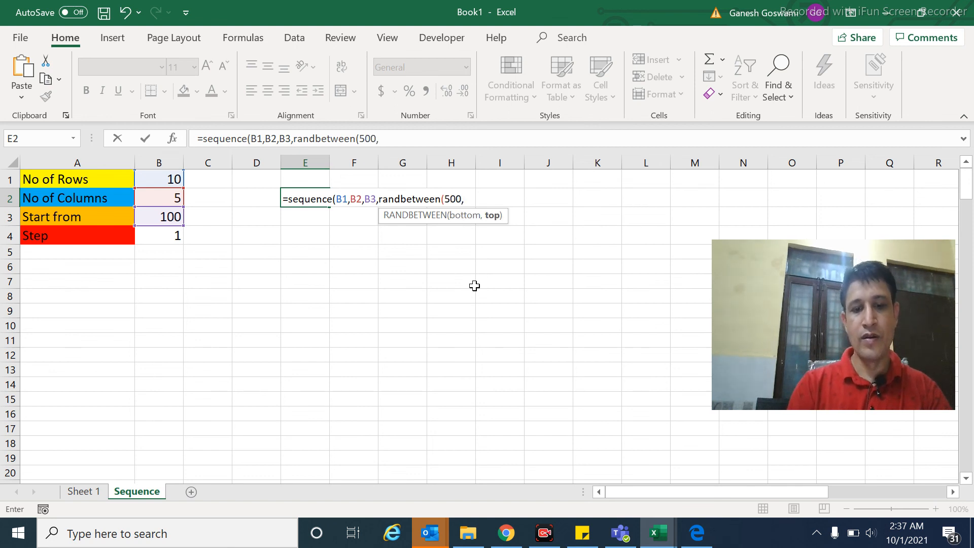
{"action": "type", "text": "100"}
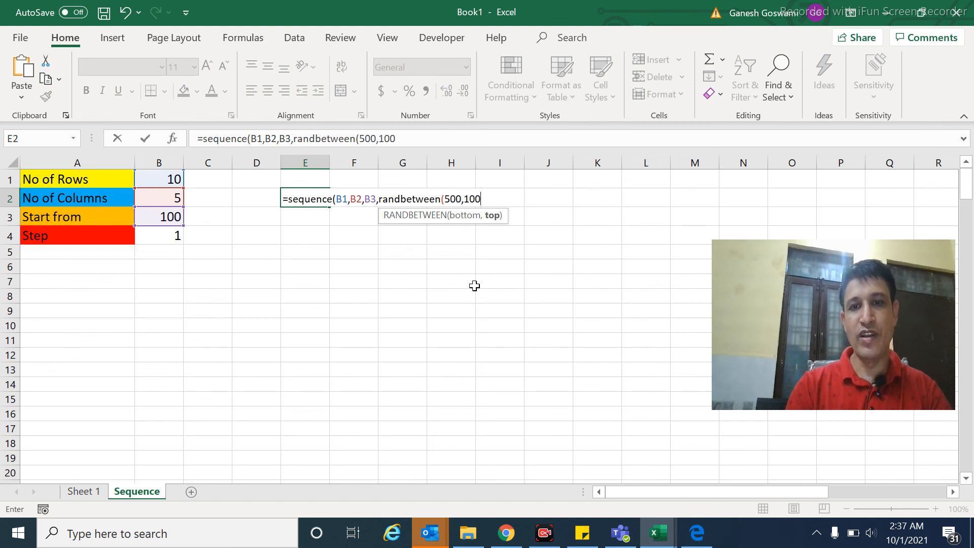
{"action": "type", "text": "0))"}
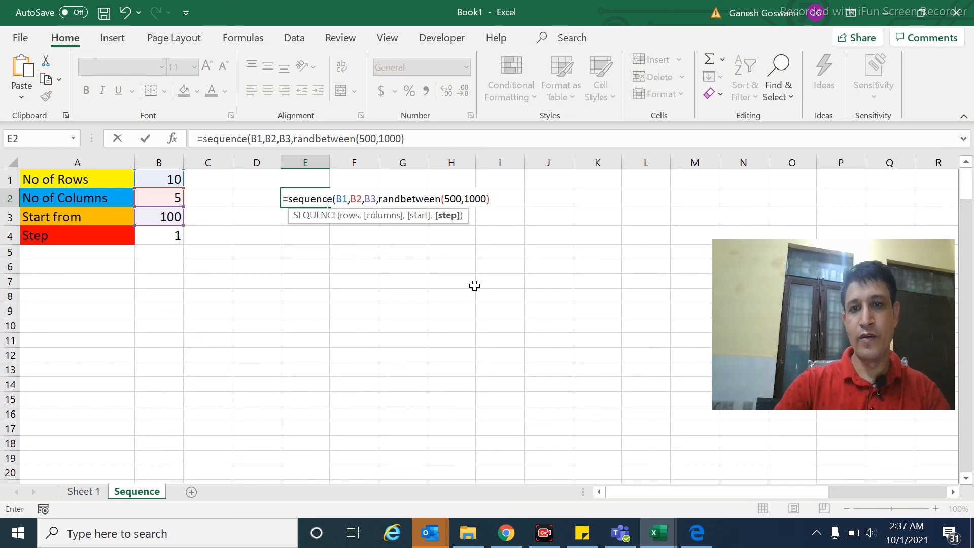
{"action": "key", "text": "ctrl+Return"}
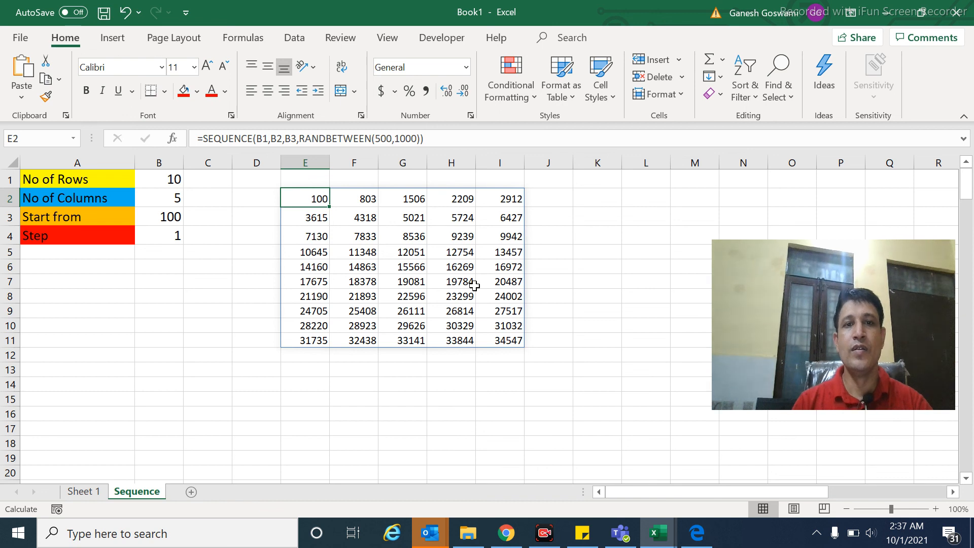
- Clear the entire SEQUENCE array with the random step from E2:I11
{"action": "key", "text": "Right"}
{"action": "key", "text": "Left"}
{"action": "key", "text": "shift+Right"}
{"action": "key", "text": "shift+Right"}
{"action": "key", "text": "shift+Right"}
{"action": "key", "text": "shift+Right"}
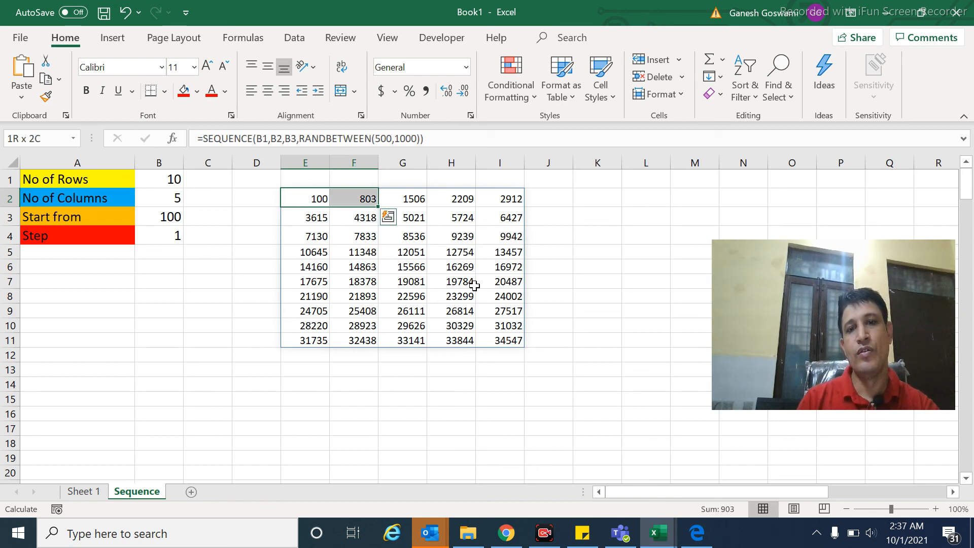
{"action": "key", "text": "shift+Down"}
{"action": "key", "text": "shift+Down"}
{"action": "key", "text": "shift+Down"}
{"action": "key", "text": "shift+Down"}
{"action": "key", "text": "shift+Down"}
{"action": "key", "text": "ctrl+shift+Down"}
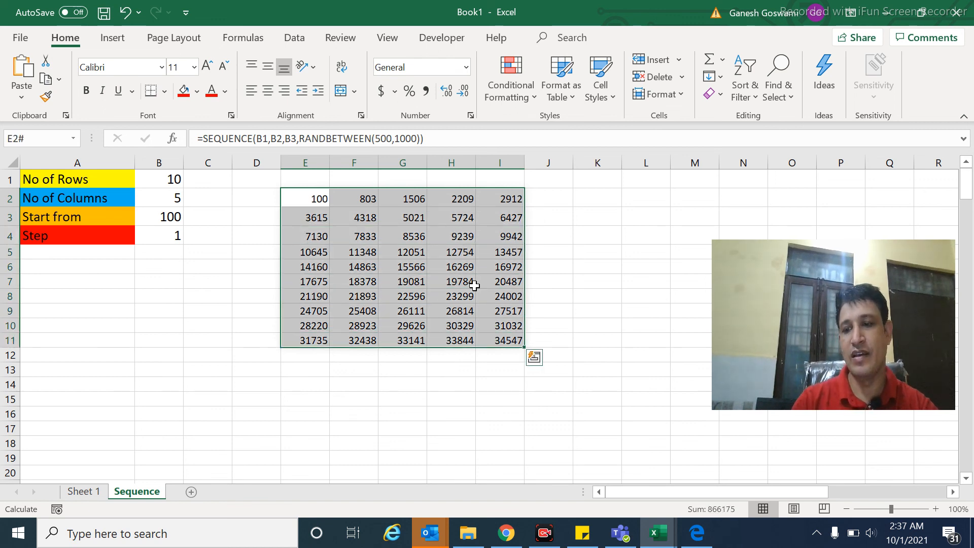
{"action": "key", "text": "Delete"}
- Enter the serial numbers 1 in cell D2 and 2 in cell D3
{"action": "key", "text": "Left"}
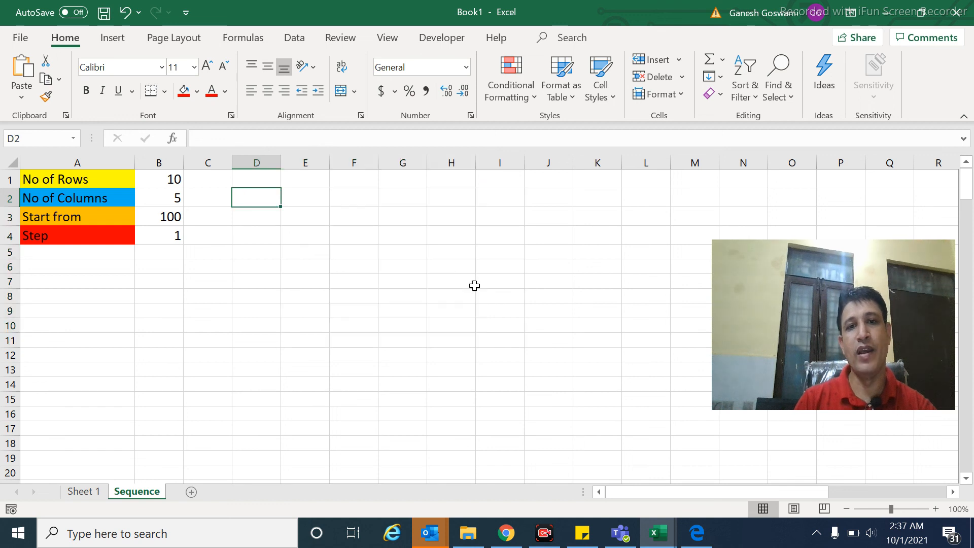
{"action": "type", "text": "1"}
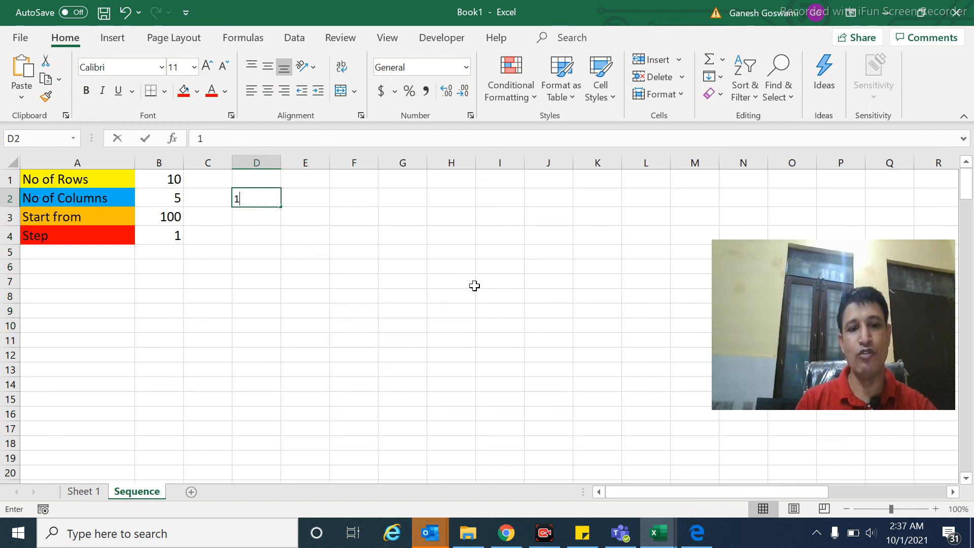
{"action": "key", "text": "Return"}
{"action": "type", "text": "2"}
{"action": "key", "text": "Return"}
- Clear the two manually entered numbers from D2:D3
{"action": "key", "text": "Up"}
{"action": "key", "text": "Up"}
{"action": "key", "text": "shift+Down"}
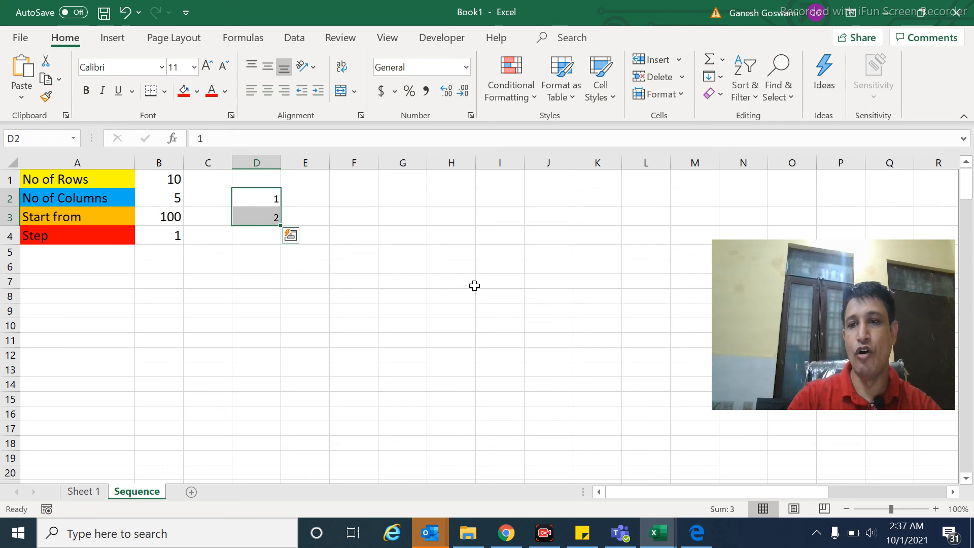
{"action": "key", "text": "Delete"}
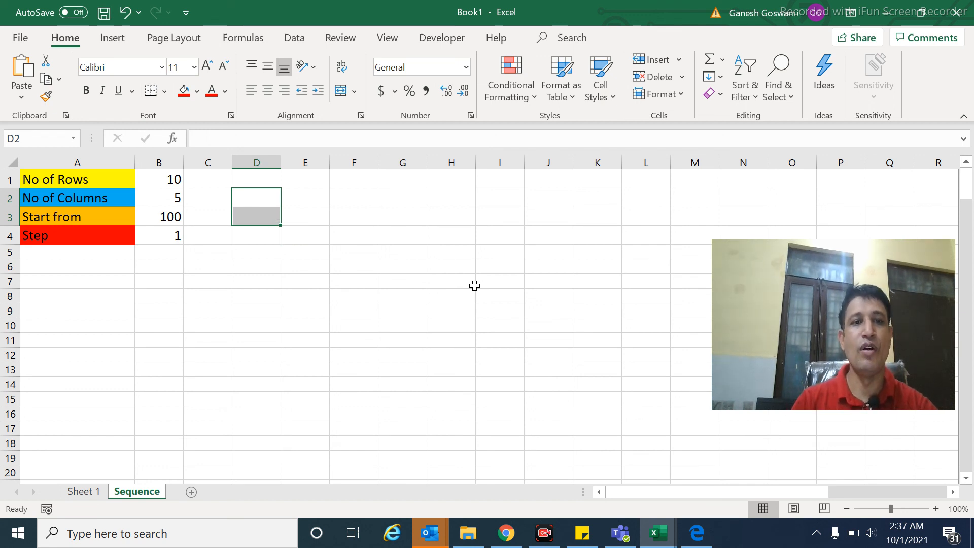